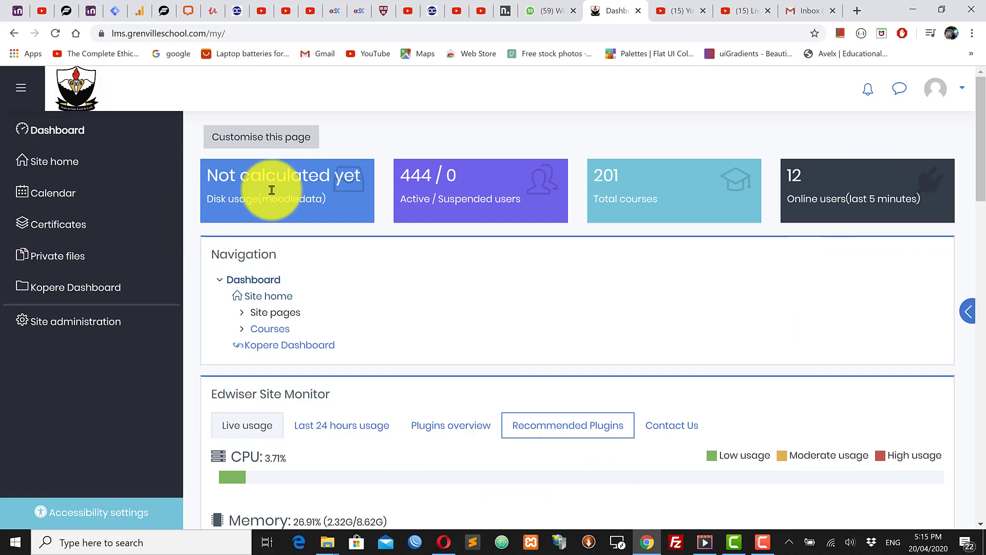
- From the site home page, search the courses for "sociology" and open the Sociology course
{"action": "left_click", "coordinate": [74, 162]}
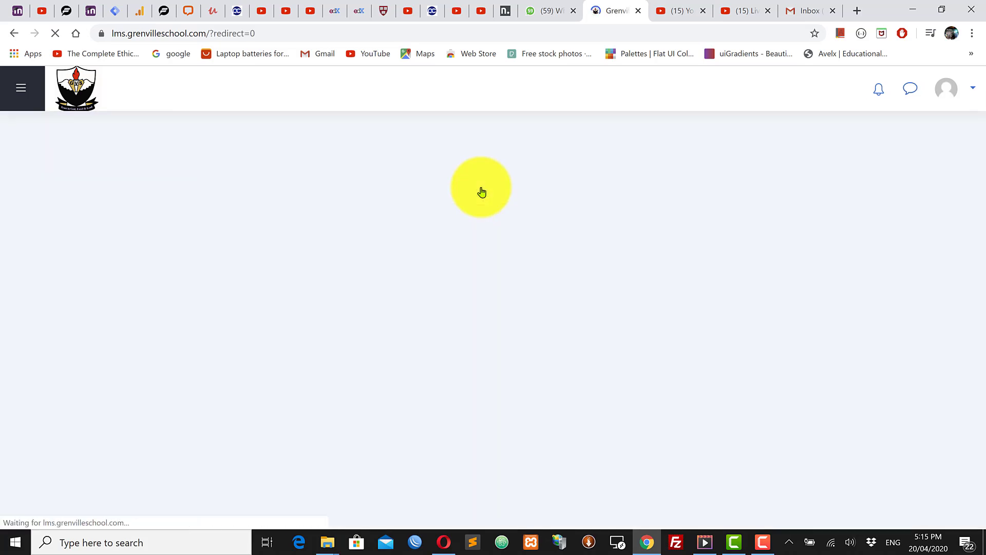
{"action": "scroll", "coordinate": [429, 308], "scroll_direction": "down", "scroll_amount": 7}
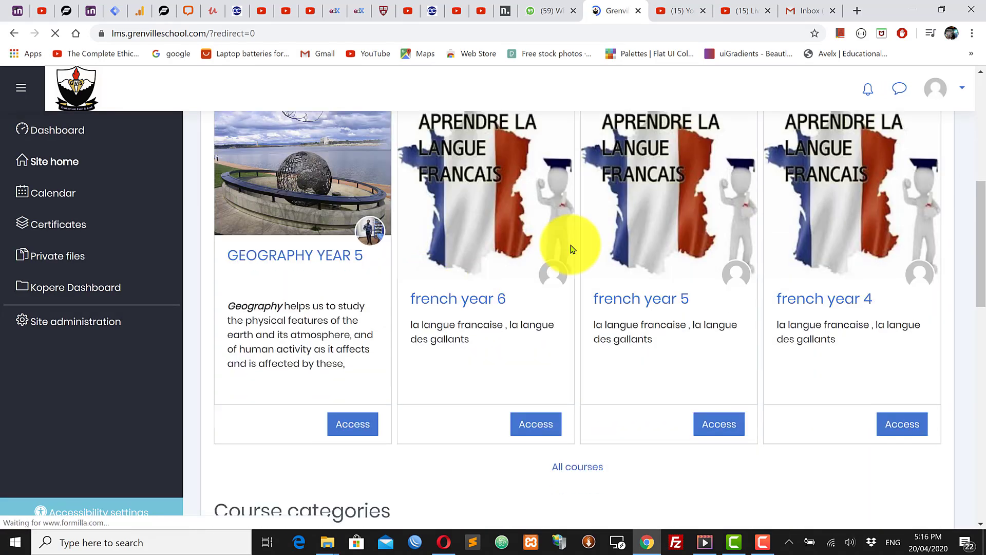
{"action": "scroll", "coordinate": [526, 247], "scroll_direction": "down", "scroll_amount": 13}
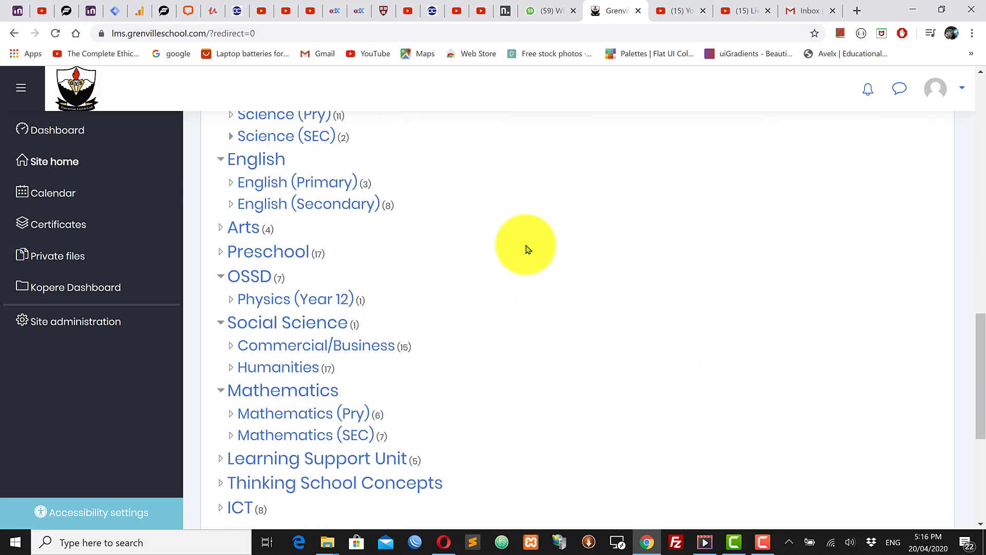
{"action": "scroll", "coordinate": [526, 249], "scroll_direction": "down", "scroll_amount": 2}
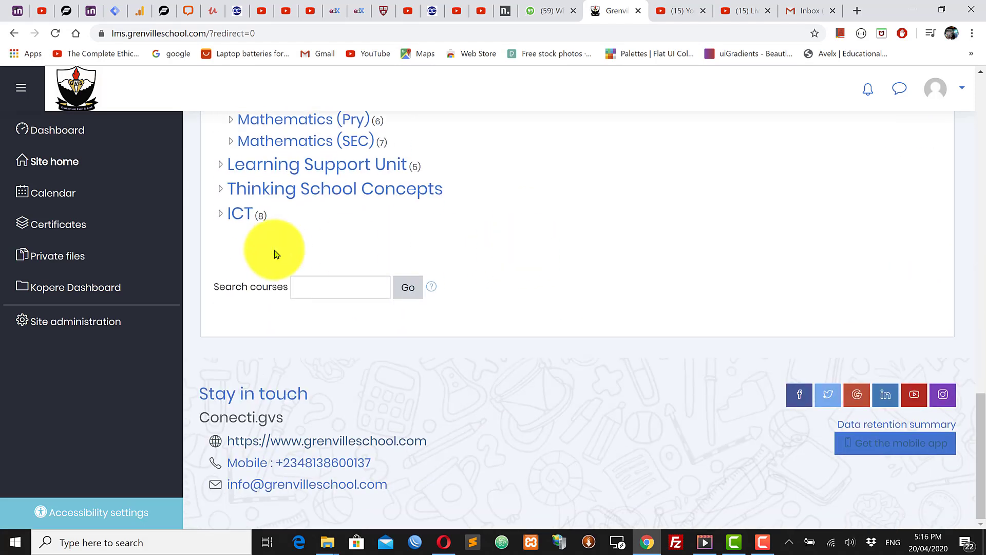
{"action": "left_click", "coordinate": [331, 288]}
{"action": "left_click", "coordinate": [513, 263]}
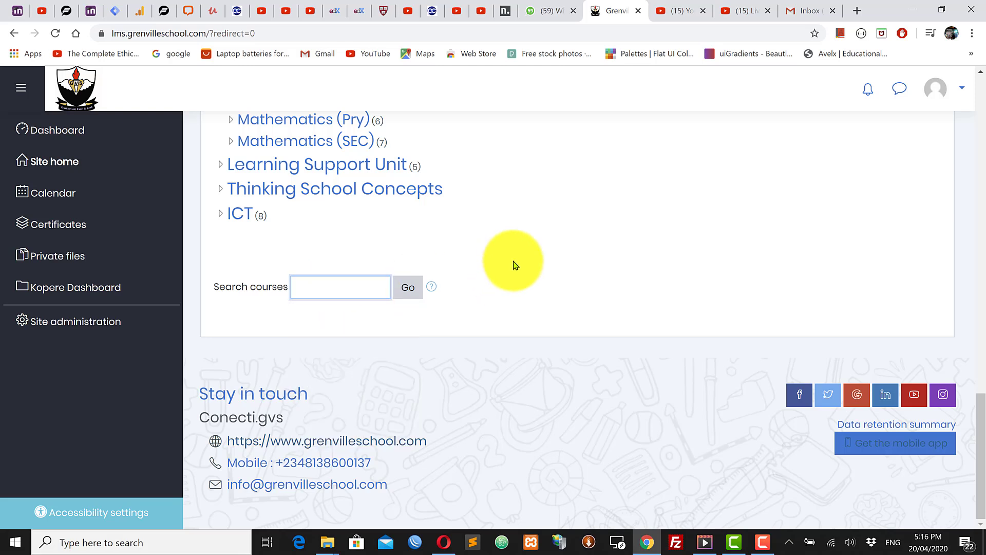
{"action": "left_click", "coordinate": [329, 286]}
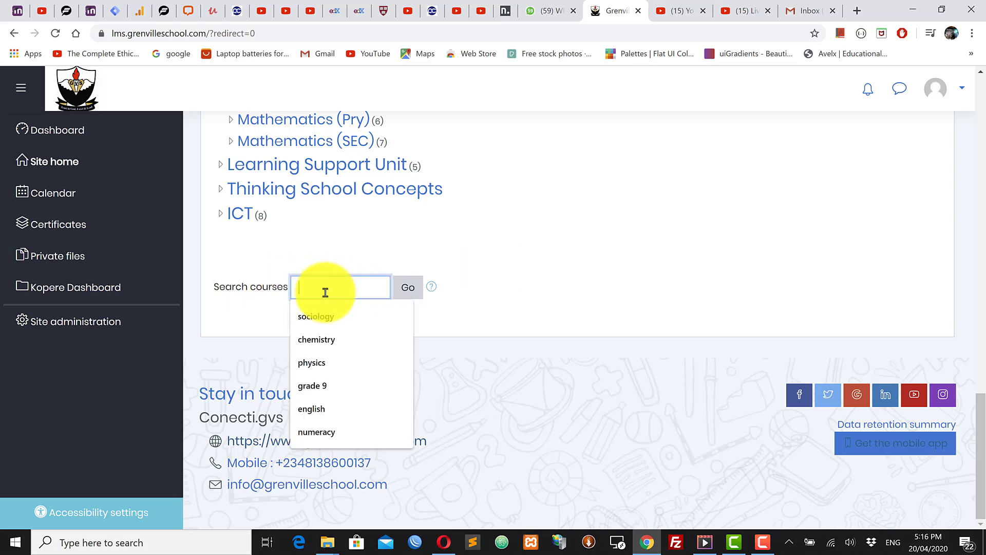
{"action": "type", "text": "sociology"}
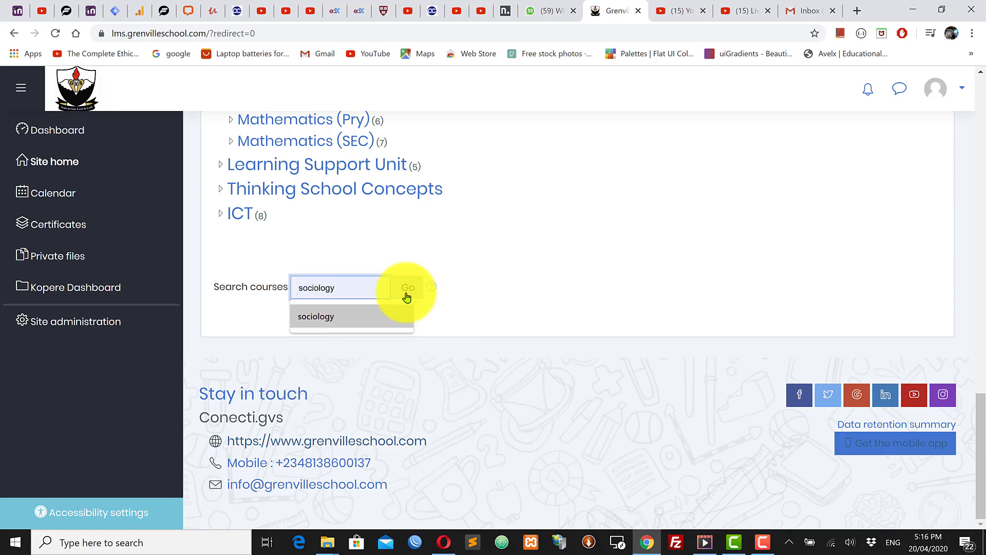
{"action": "left_click", "coordinate": [362, 319]}
{"action": "scroll", "coordinate": [364, 322], "scroll_direction": "up", "scroll_amount": 5}
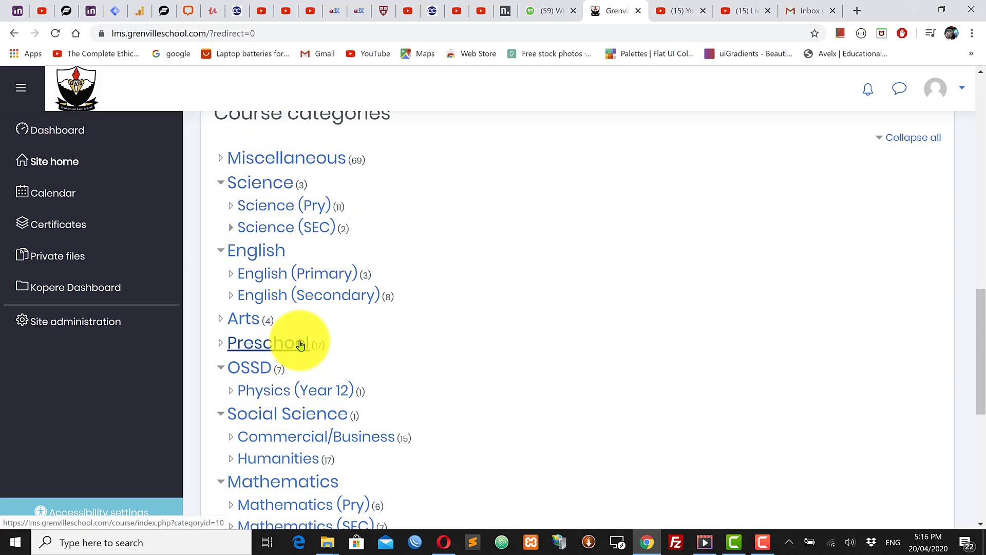
{"action": "scroll", "coordinate": [301, 336], "scroll_direction": "down", "scroll_amount": 6}
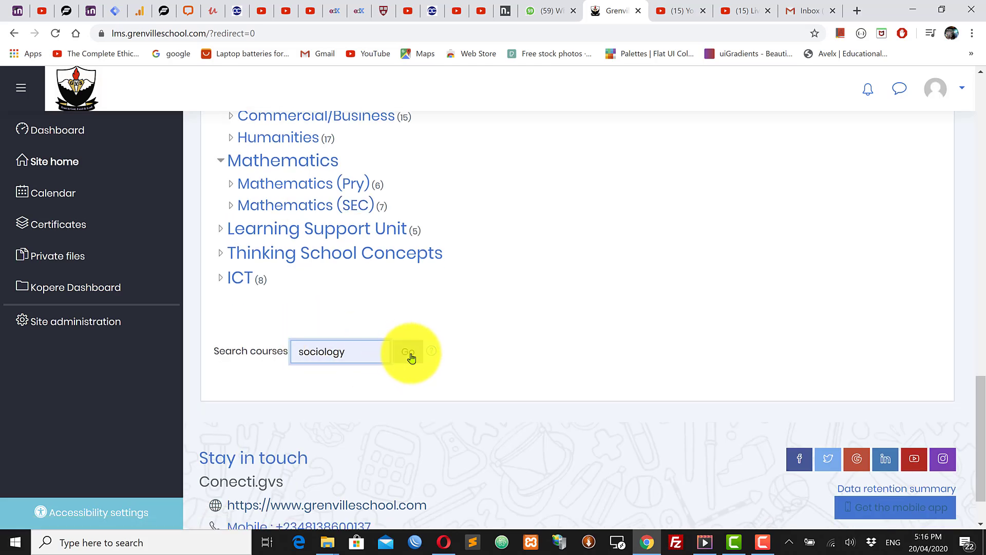
{"action": "left_click", "coordinate": [412, 358]}
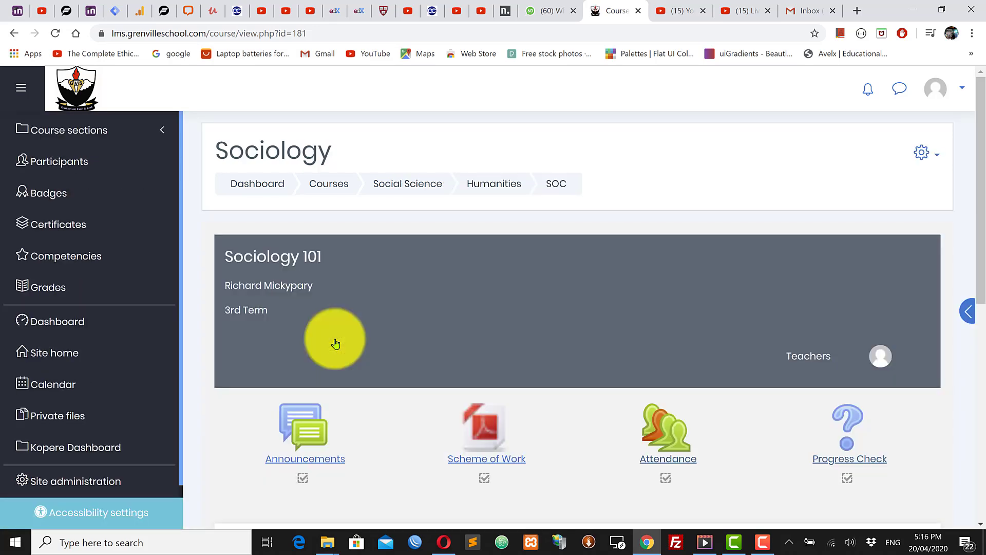
- Open the Introduction to Sociology section of the course and look through its activities
{"action": "scroll", "coordinate": [441, 360], "scroll_direction": "down", "scroll_amount": 4}
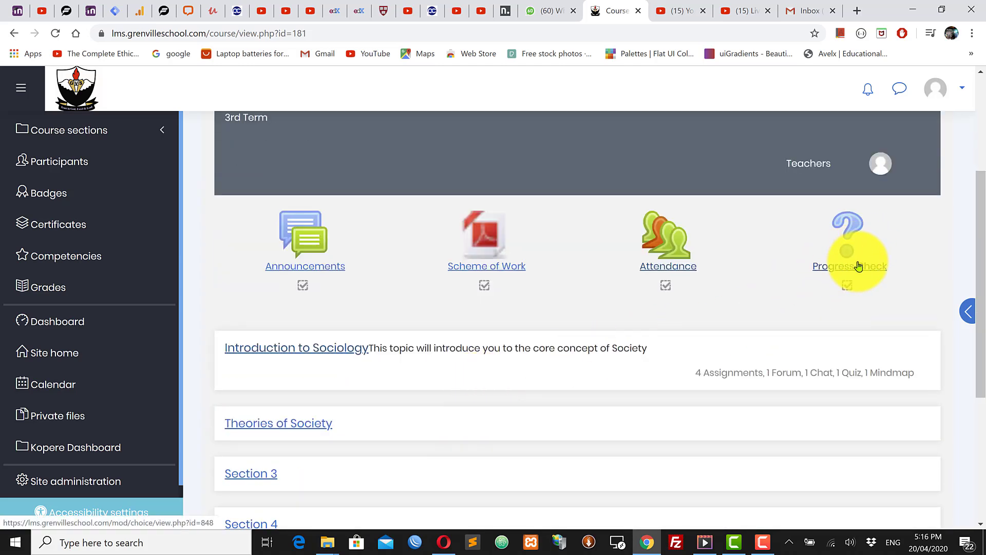
{"action": "scroll", "coordinate": [835, 298], "scroll_direction": "down", "scroll_amount": 3}
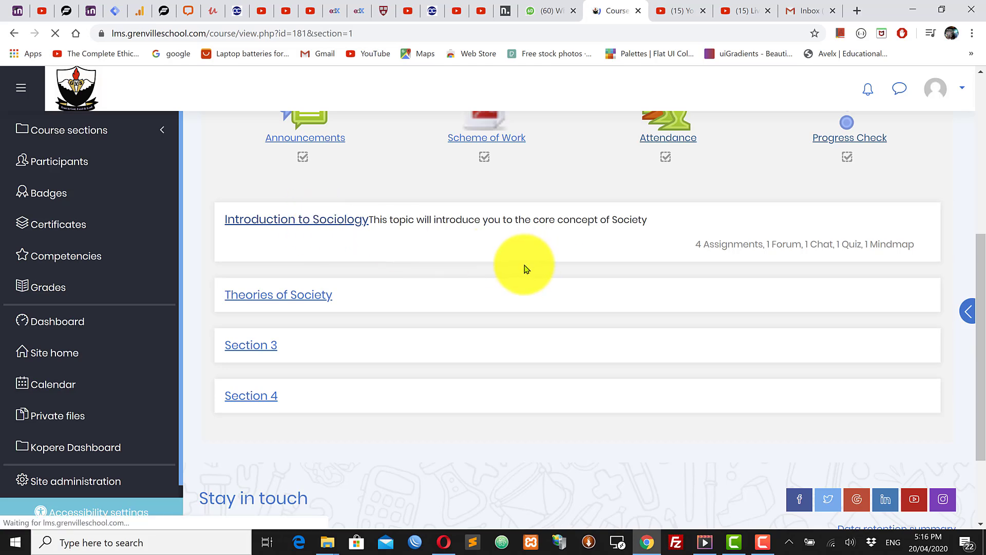
{"action": "scroll", "coordinate": [366, 298], "scroll_direction": "down", "scroll_amount": 4}
{"action": "scroll", "coordinate": [366, 298], "scroll_direction": "up", "scroll_amount": 2}
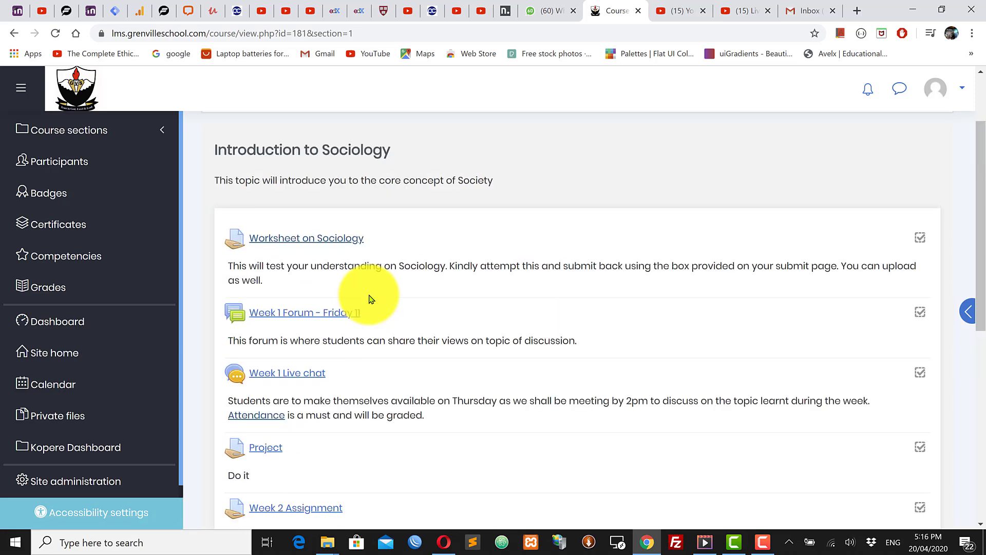
{"action": "scroll", "coordinate": [362, 297], "scroll_direction": "down", "scroll_amount": 8}
{"action": "scroll", "coordinate": [370, 299], "scroll_direction": "up", "scroll_amount": 9}
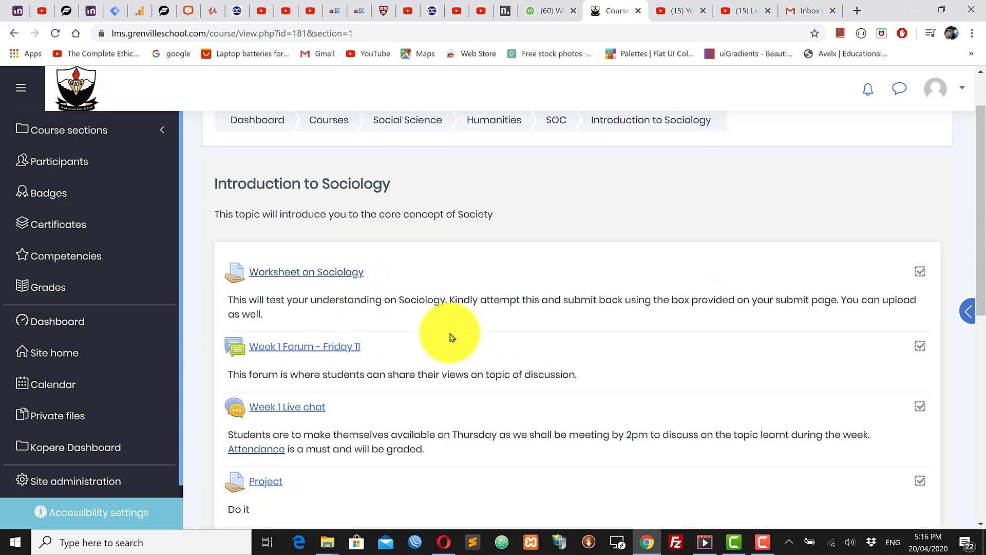
- Turn on editing for the Sociology course
{"action": "scroll", "coordinate": [452, 335], "scroll_direction": "up", "scroll_amount": 1}
{"action": "left_click", "coordinate": [925, 156]}
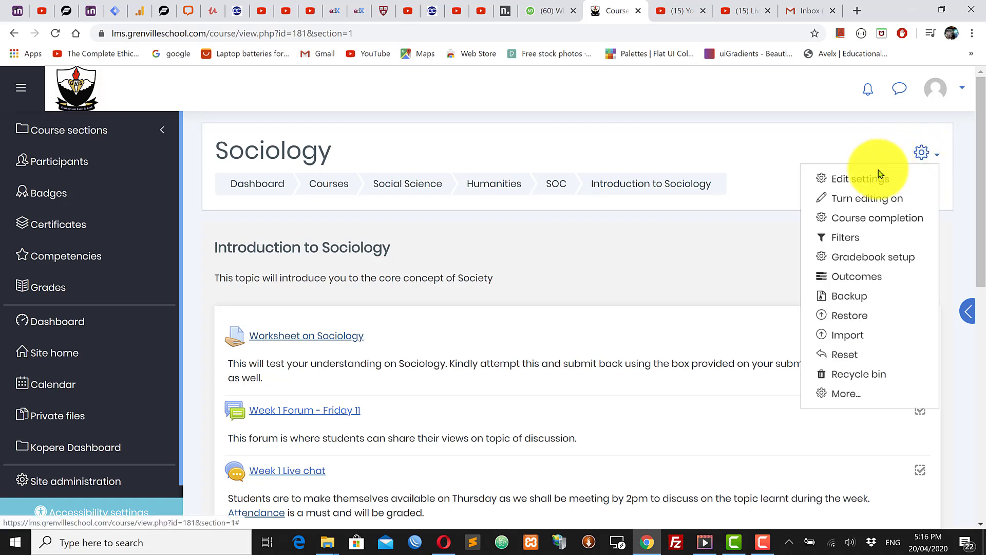
{"action": "left_click", "coordinate": [851, 200]}
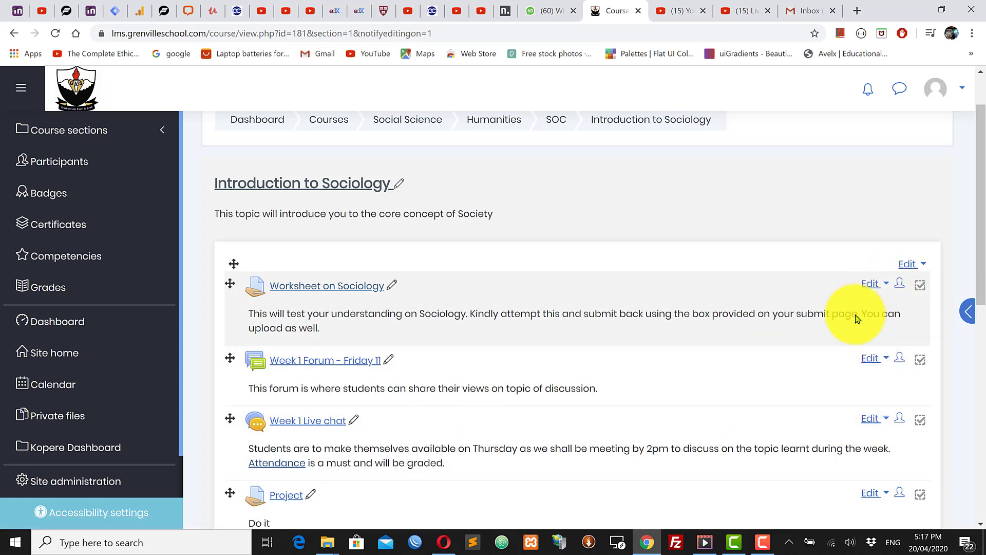
{"action": "scroll", "coordinate": [868, 303], "scroll_direction": "down", "scroll_amount": 1}
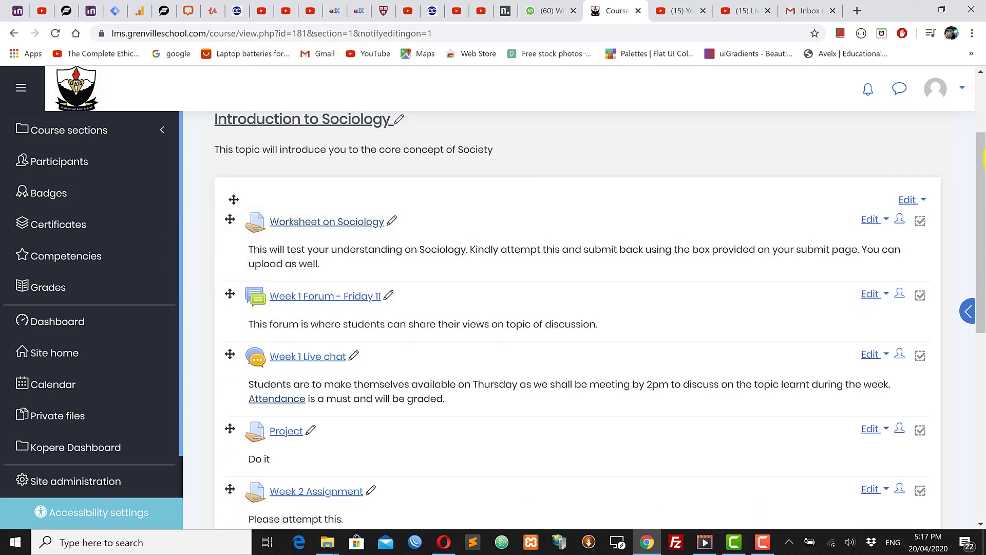
{"action": "left_click", "coordinate": [884, 226]}
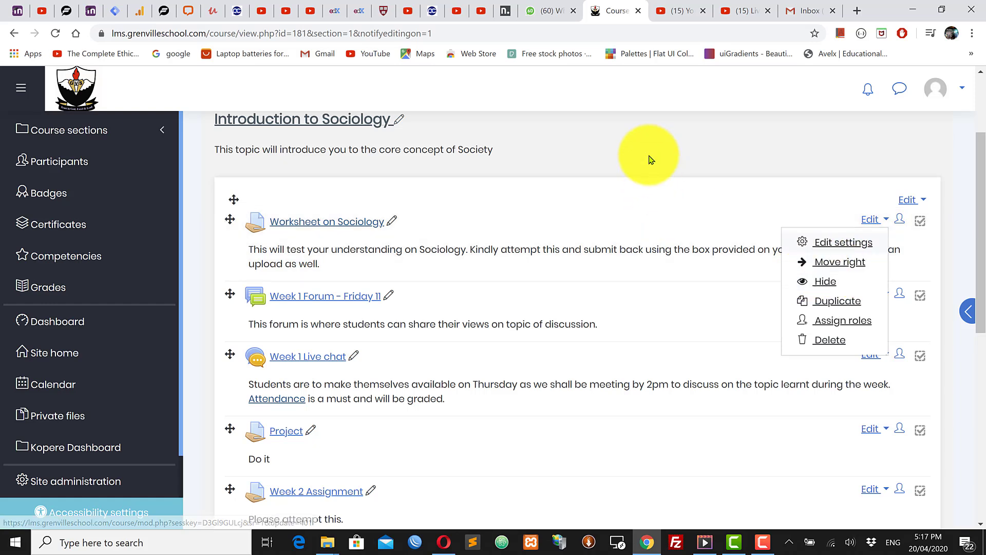
{"action": "key", "text": "Escape"}
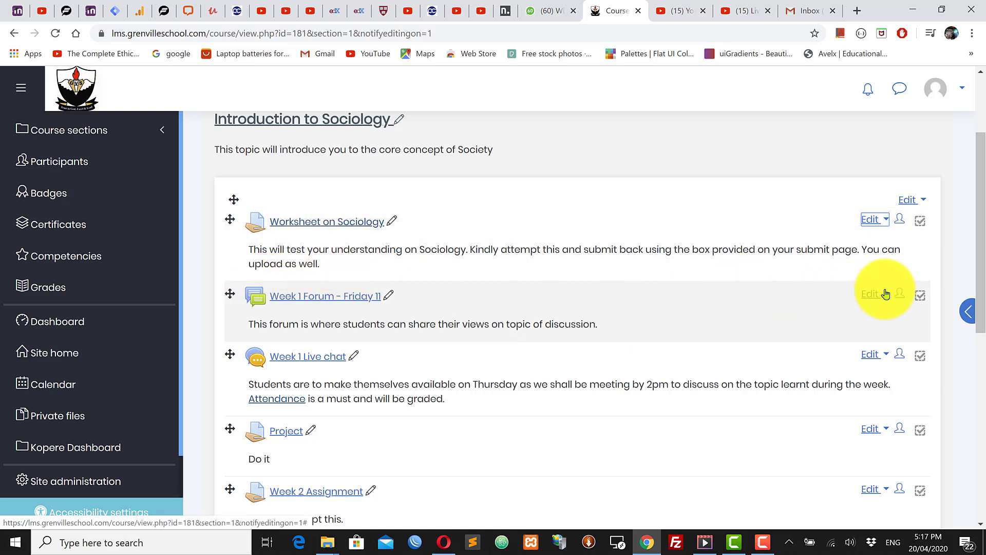
- Indent the Week 1 Forum - Friday 11 and Week 1 Live chat activities one level to the right
{"action": "left_click", "coordinate": [876, 294]}
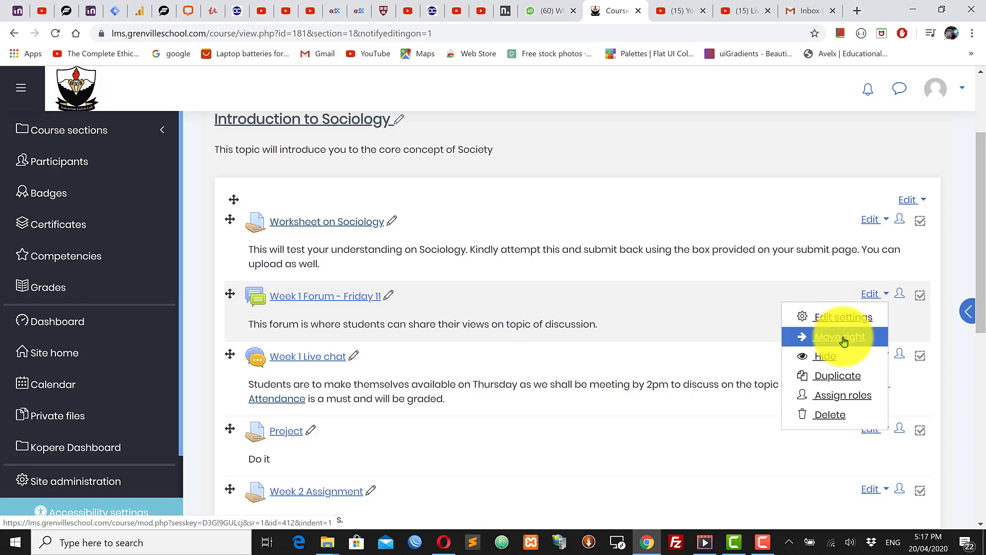
{"action": "left_click", "coordinate": [844, 342]}
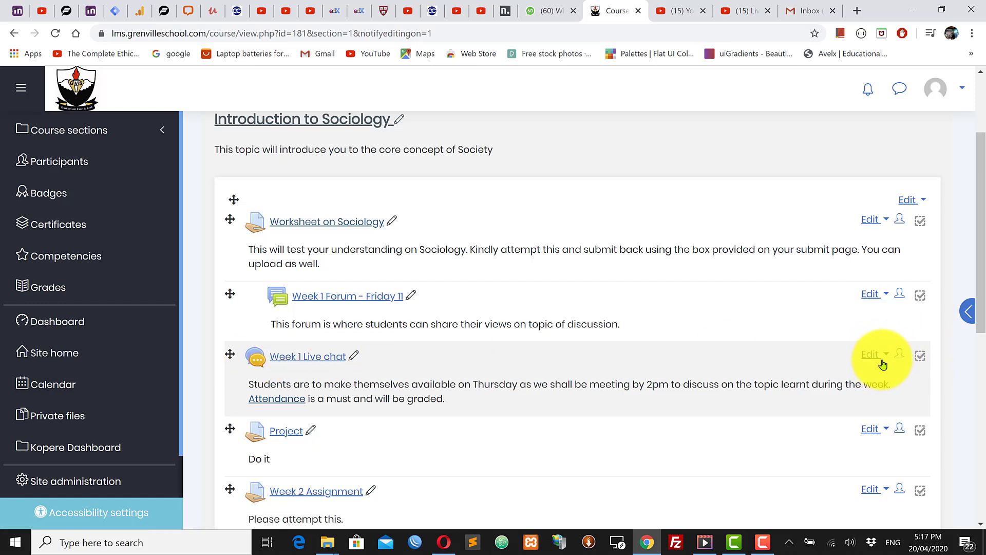
{"action": "left_click", "coordinate": [885, 360]}
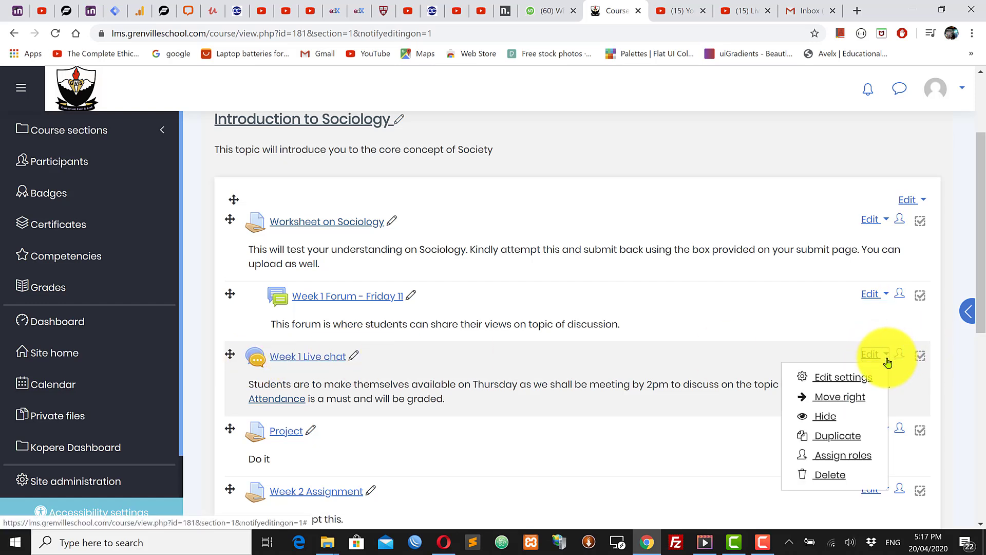
{"action": "left_click", "coordinate": [831, 398]}
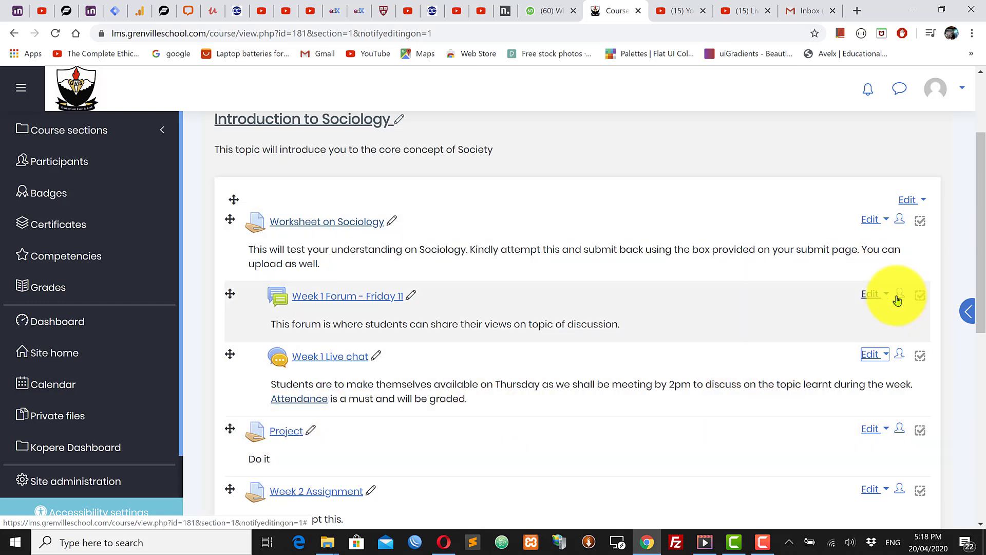
{"action": "left_click", "coordinate": [874, 295]}
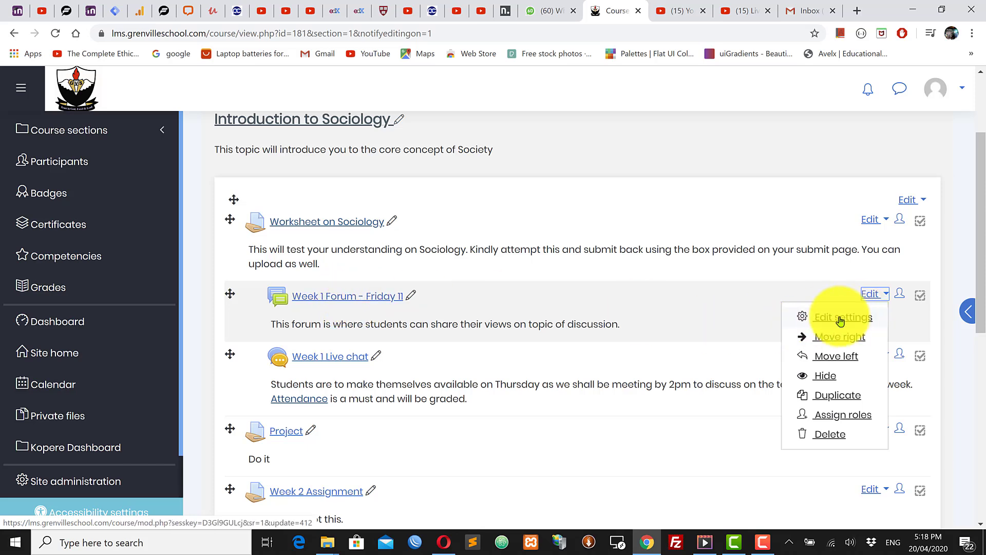
{"action": "scroll", "coordinate": [820, 321], "scroll_direction": "up", "scroll_amount": 3}
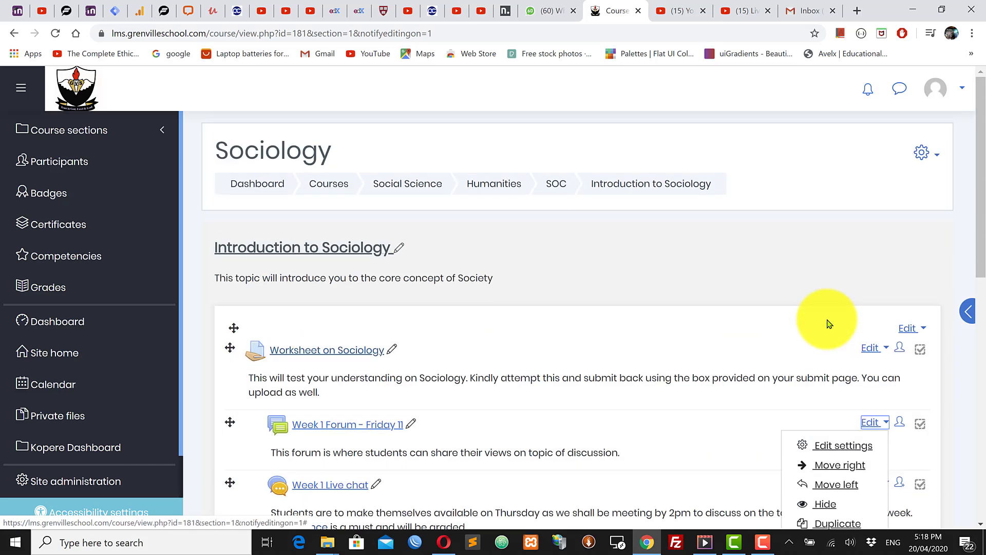
{"action": "left_click", "coordinate": [921, 154]}
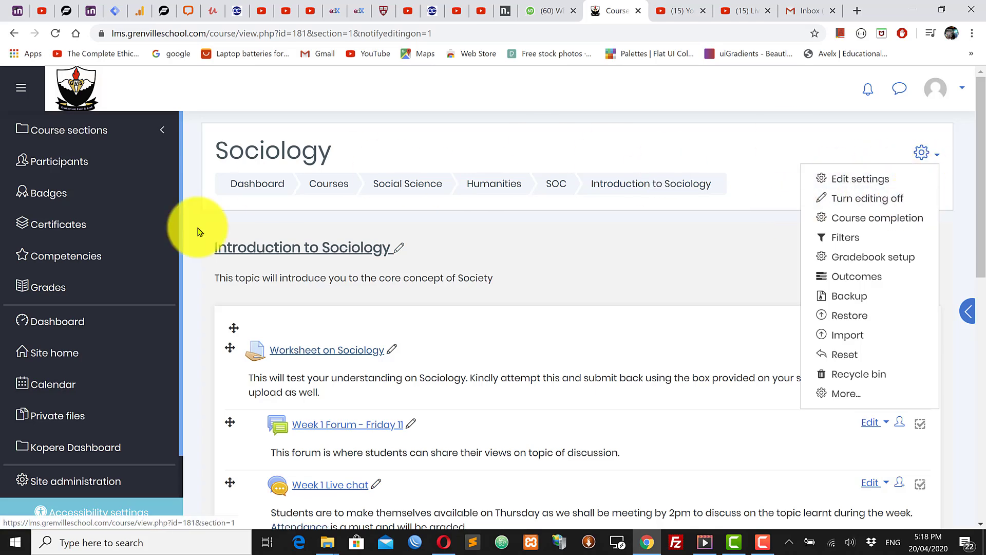
{"action": "left_click", "coordinate": [341, 378]}
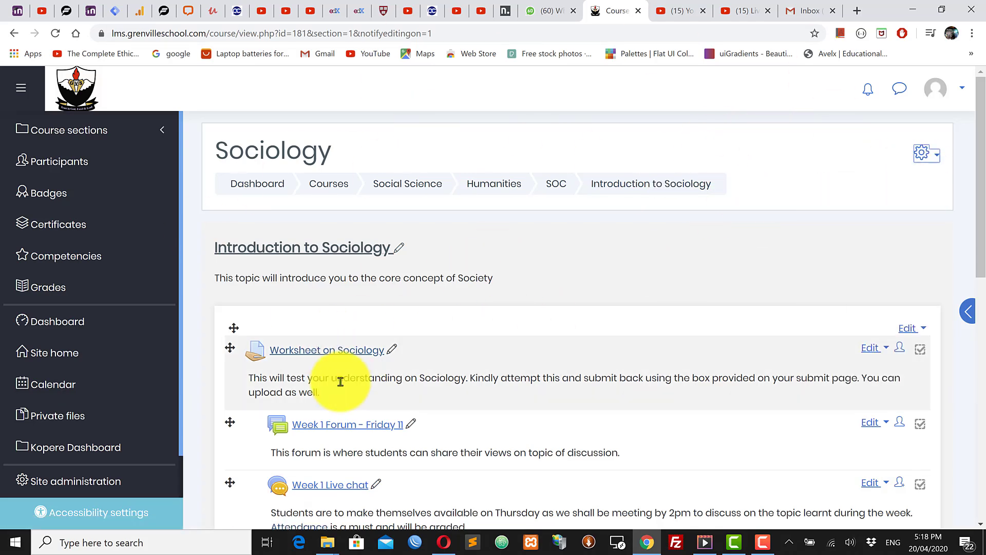
{"action": "scroll", "coordinate": [341, 379], "scroll_direction": "down", "scroll_amount": 3}
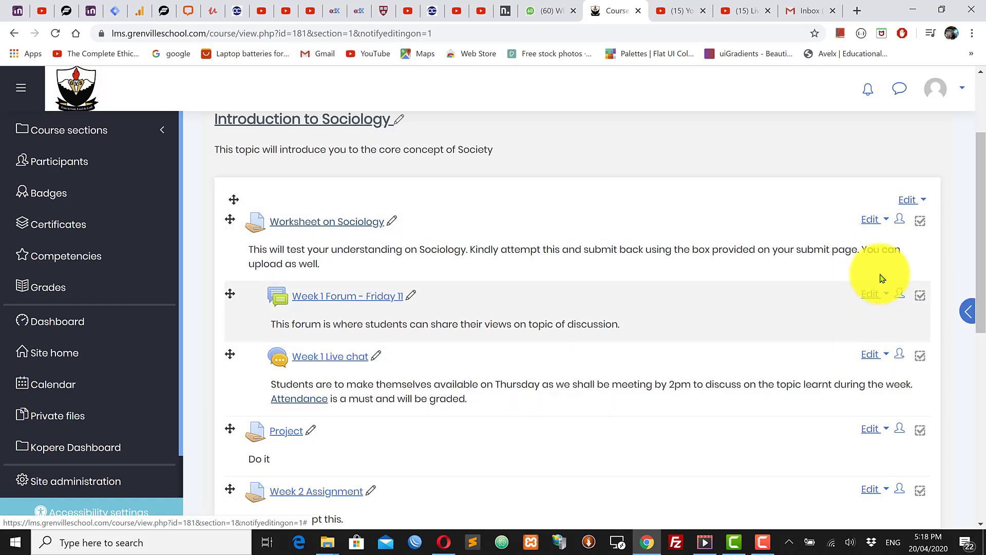
{"action": "left_click", "coordinate": [874, 294]}
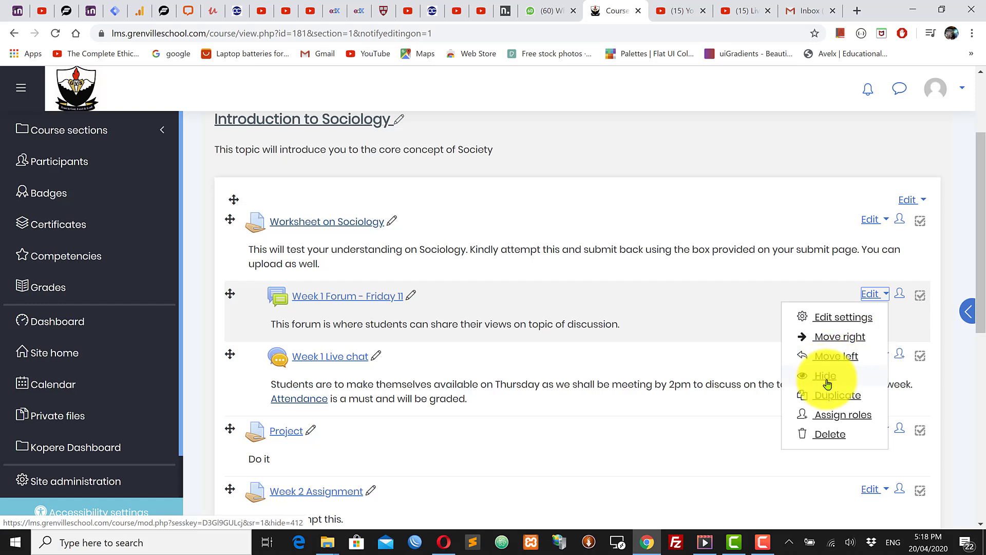
{"action": "left_click", "coordinate": [750, 141]}
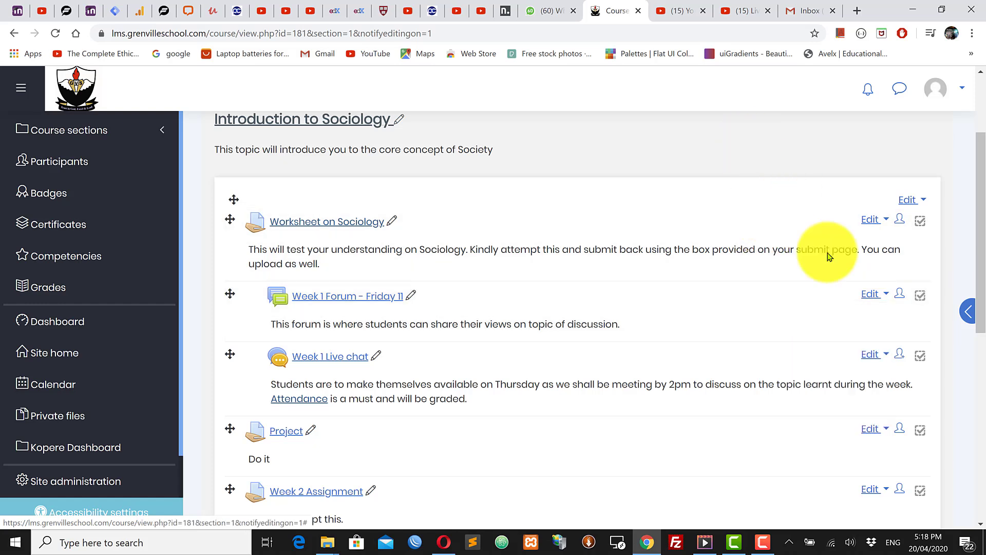
- Hide the Week 1 Forum - Friday 11 activity from students and show it again
{"action": "left_click", "coordinate": [872, 293]}
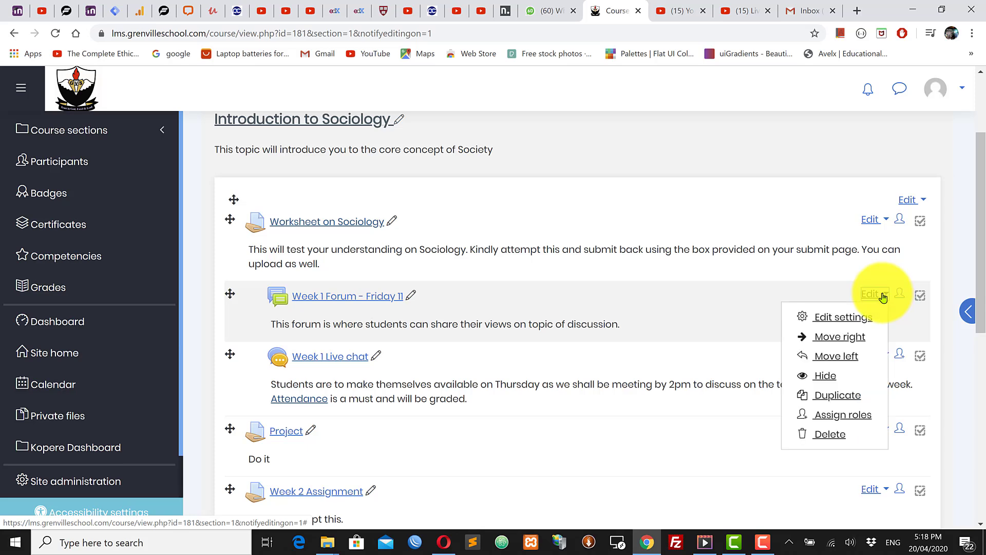
{"action": "left_click", "coordinate": [829, 377]}
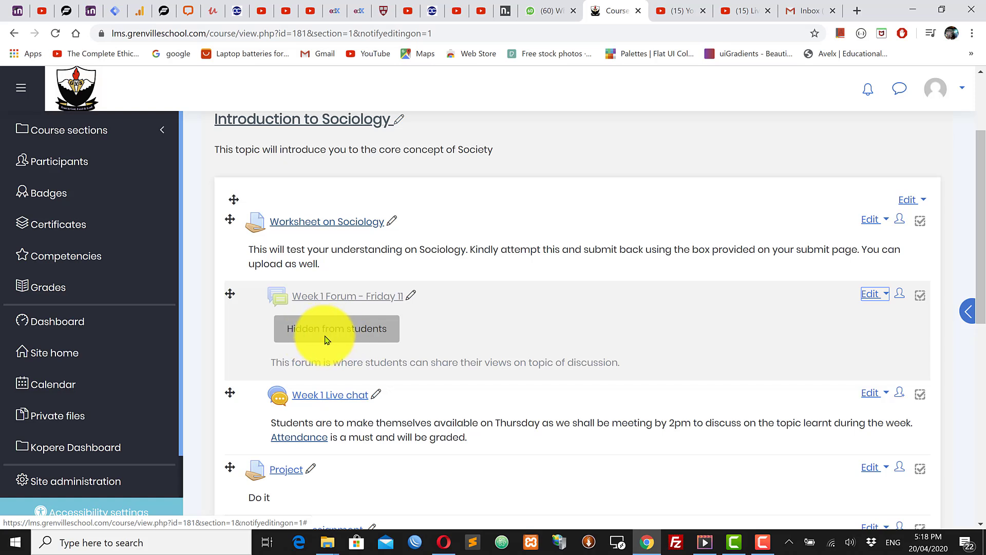
{"action": "left_click", "coordinate": [875, 294]}
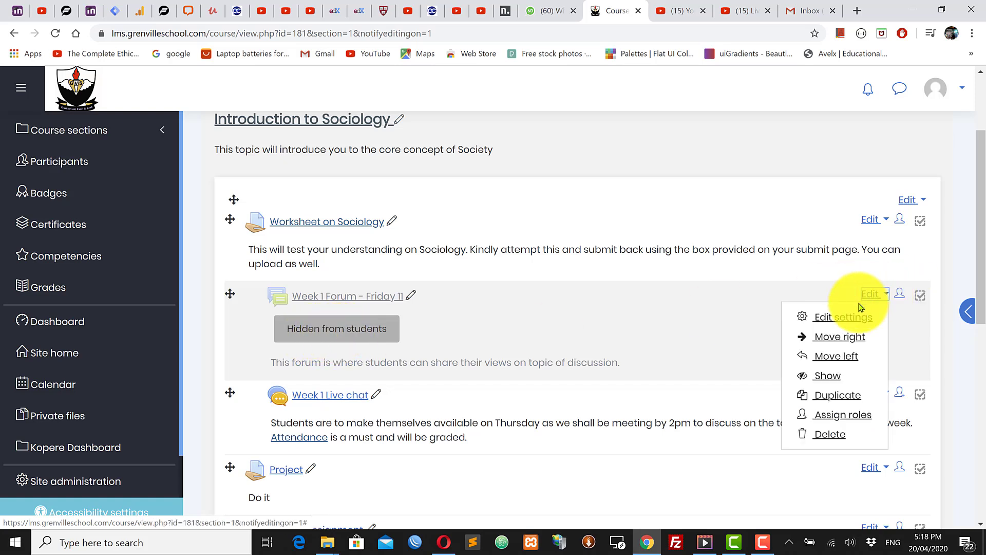
{"action": "left_click", "coordinate": [828, 380]}
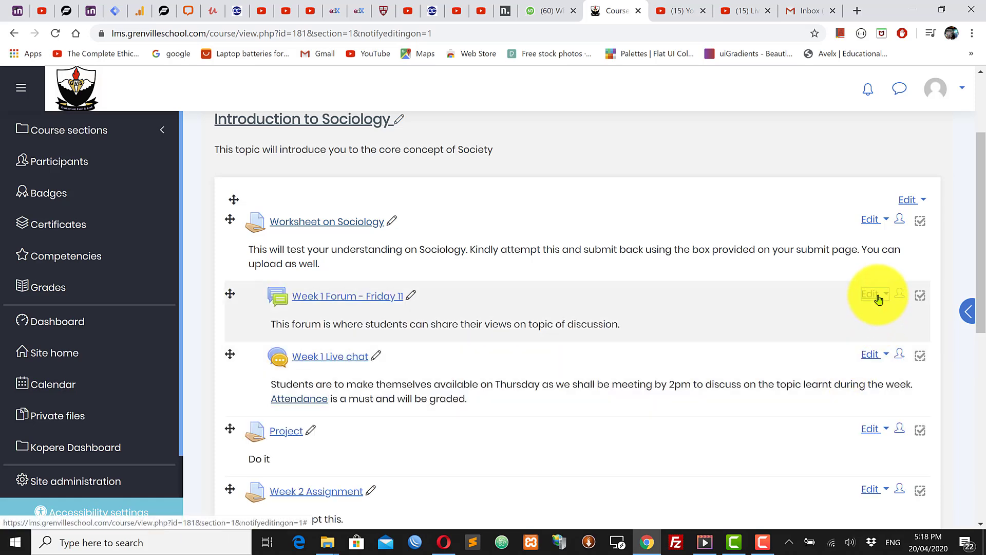
- Examine the editing options offered for the Week 1 Forum - Friday 11 and Week 2 Assignment activities
{"action": "left_click", "coordinate": [876, 295]}
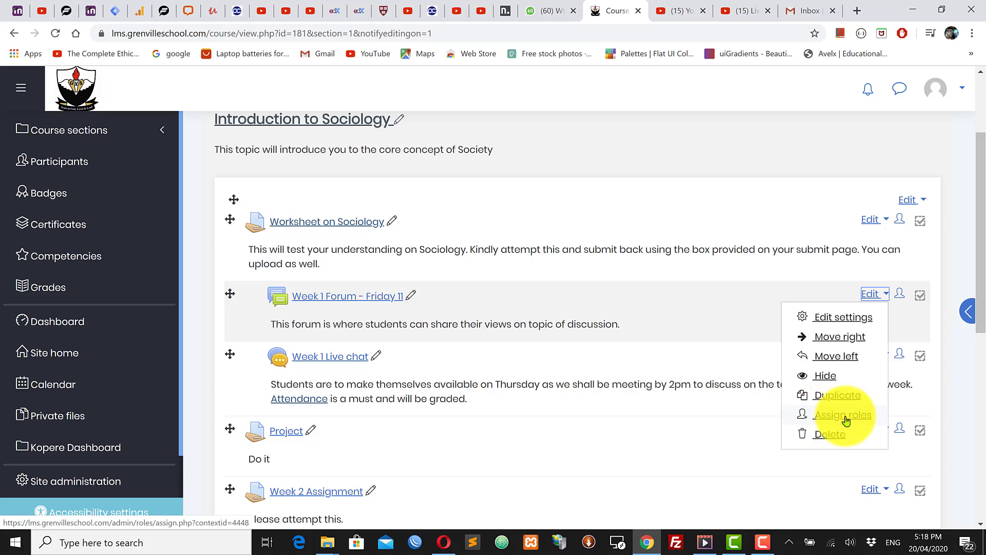
{"action": "left_click", "coordinate": [616, 303]}
{"action": "scroll", "coordinate": [430, 352], "scroll_direction": "down", "scroll_amount": 3}
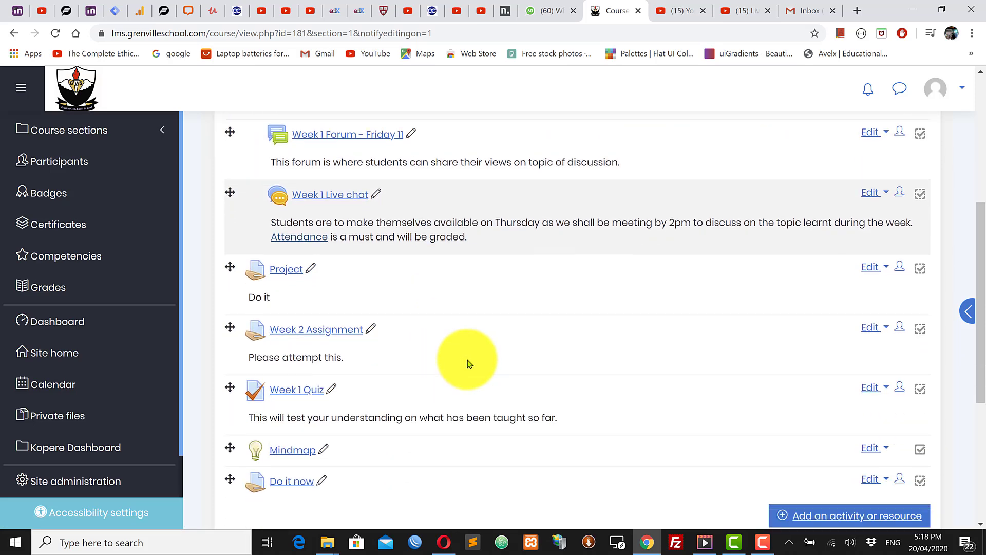
{"action": "left_click", "coordinate": [875, 297]}
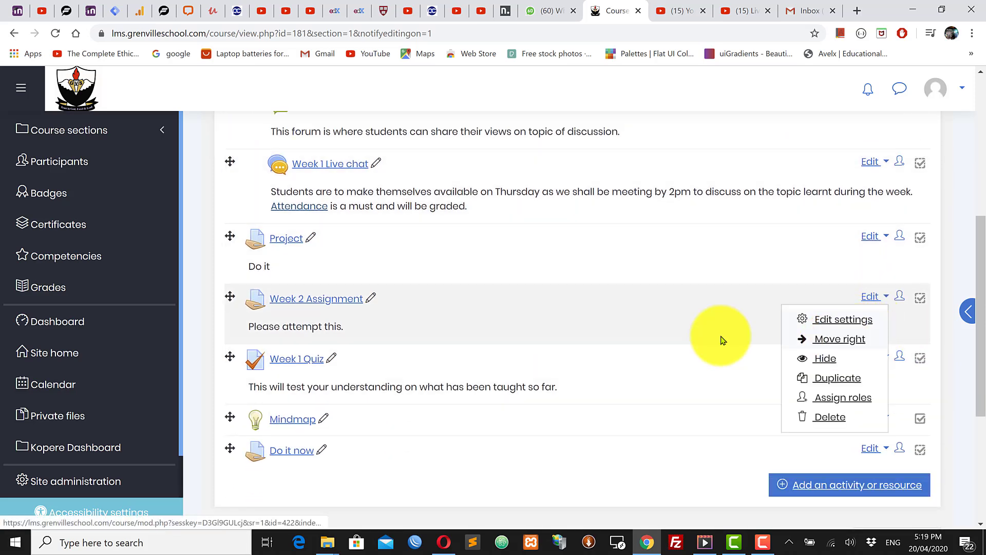
{"action": "scroll", "coordinate": [721, 337], "scroll_direction": "up", "scroll_amount": 6}
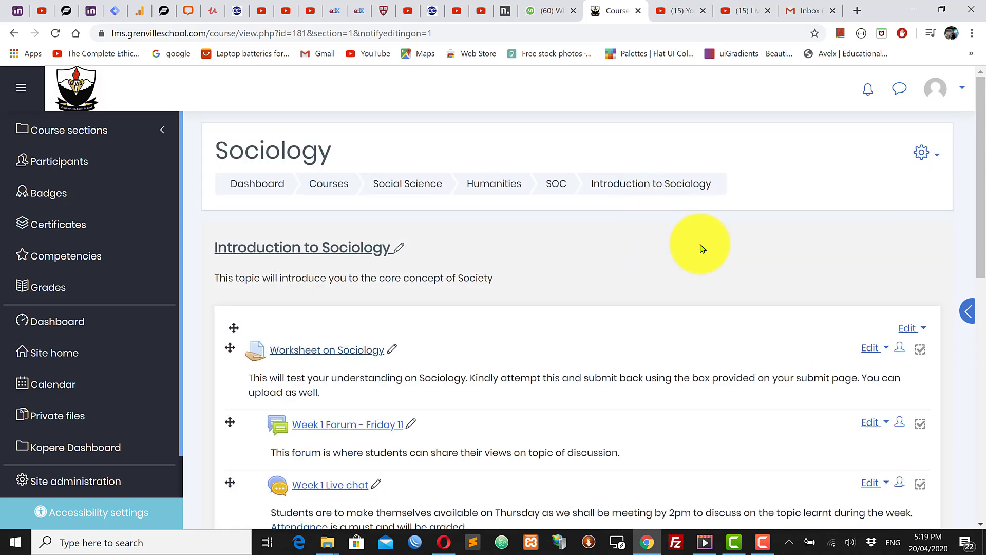
{"action": "left_click", "coordinate": [423, 356]}
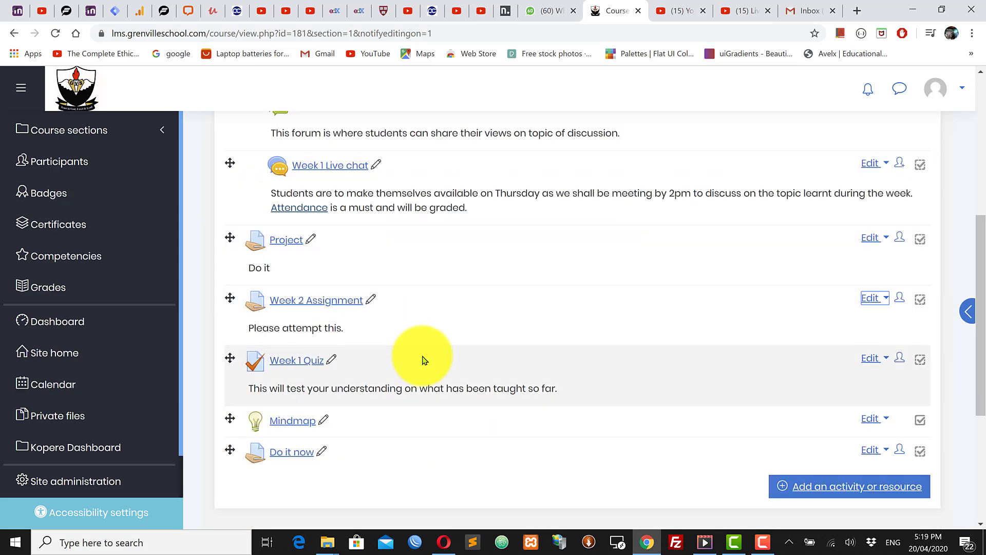
{"action": "scroll", "coordinate": [419, 329], "scroll_direction": "up", "scroll_amount": 3}
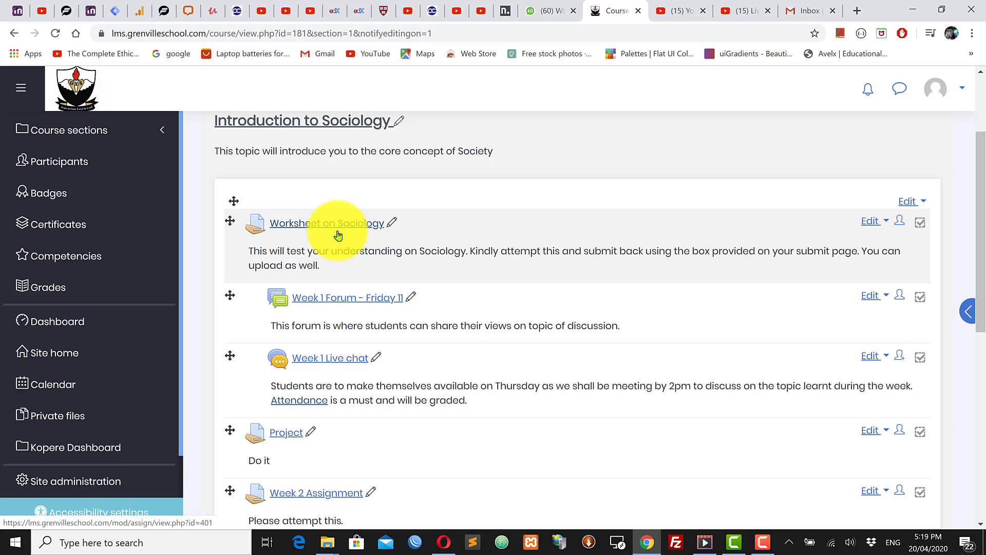
{"action": "scroll", "coordinate": [562, 303], "scroll_direction": "up", "scroll_amount": 1}
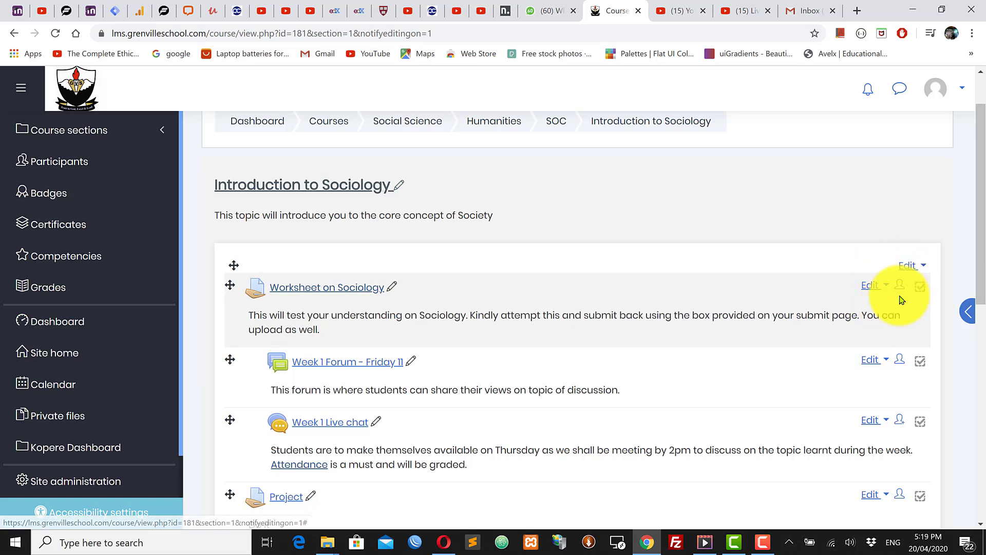
- Review the editing options of the Introduction to Sociology section, view its topic settings and return to the course page
{"action": "left_click", "coordinate": [922, 269]}
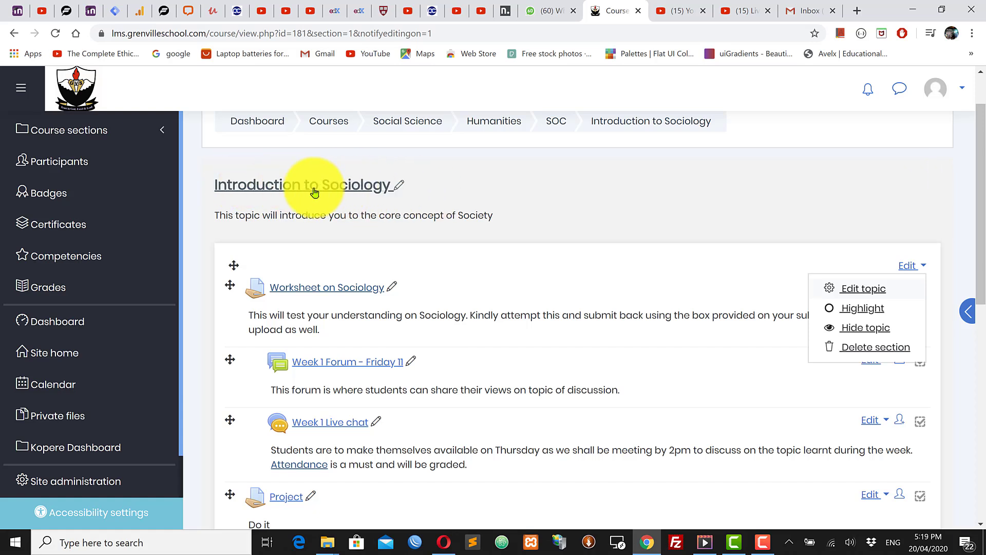
{"action": "key", "text": "Escape"}
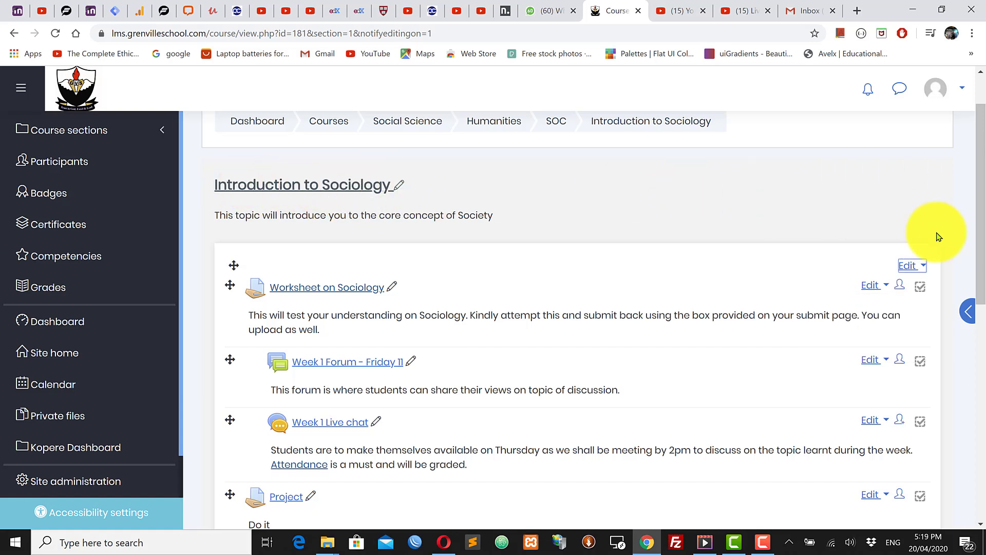
{"action": "left_click", "coordinate": [912, 273]}
{"action": "left_click", "coordinate": [867, 287]}
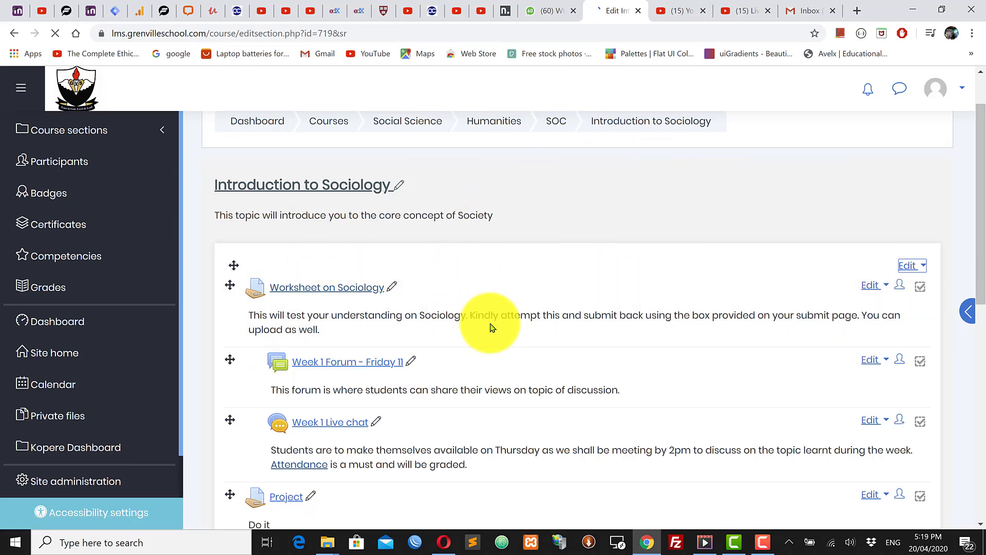
{"action": "scroll", "coordinate": [524, 385], "scroll_direction": "down", "scroll_amount": 6}
{"action": "scroll", "coordinate": [529, 390], "scroll_direction": "up", "scroll_amount": 6}
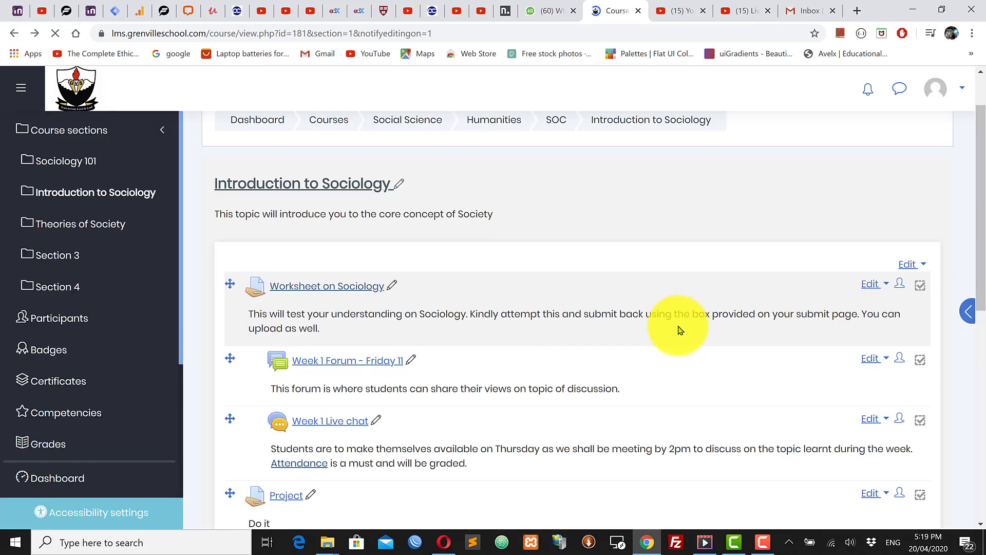
- Start adding a new activity or resource to the Introduction to Sociology section
{"action": "scroll", "coordinate": [677, 330], "scroll_direction": "down", "scroll_amount": 3}
{"action": "scroll", "coordinate": [681, 329], "scroll_direction": "down", "scroll_amount": 3}
{"action": "scroll", "coordinate": [682, 331], "scroll_direction": "up", "scroll_amount": 3}
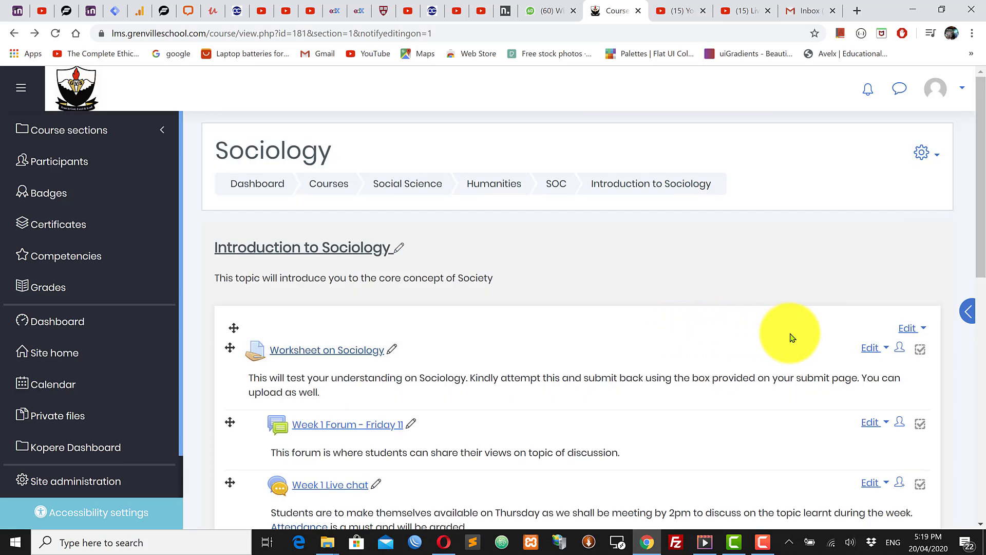
{"action": "scroll", "coordinate": [769, 342], "scroll_direction": "down", "scroll_amount": 8}
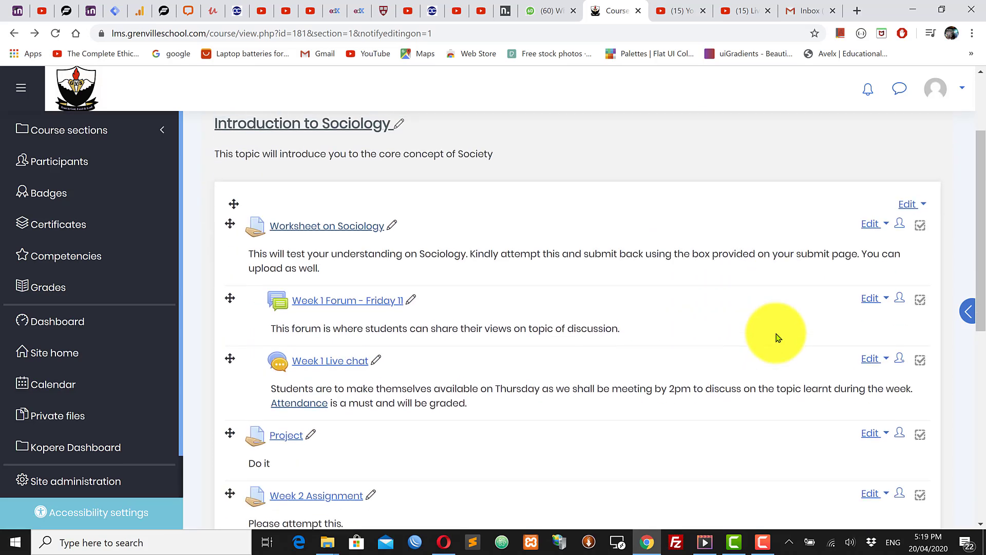
{"action": "scroll", "coordinate": [845, 359], "scroll_direction": "up", "scroll_amount": 4}
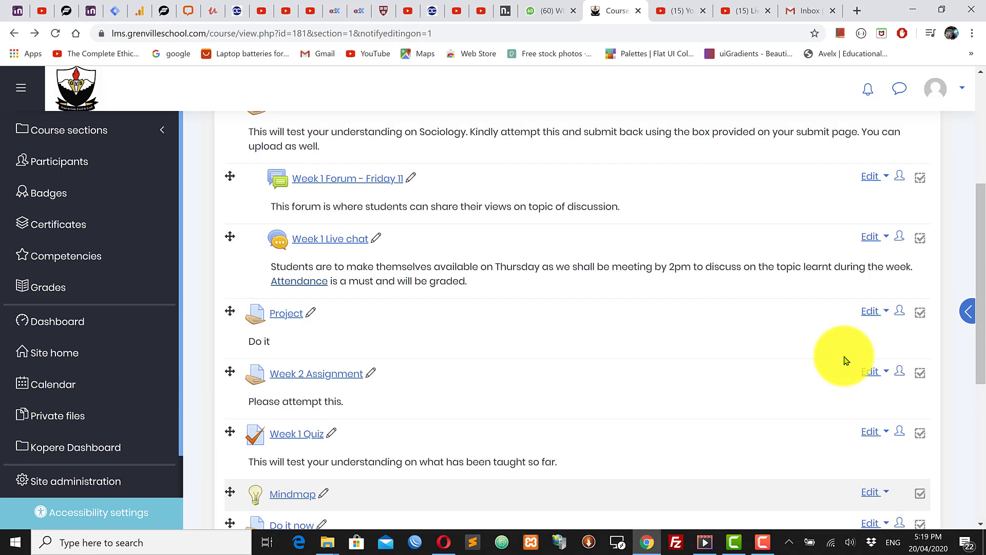
{"action": "scroll", "coordinate": [848, 359], "scroll_direction": "down", "scroll_amount": 3}
{"action": "scroll", "coordinate": [864, 364], "scroll_direction": "down", "scroll_amount": 2}
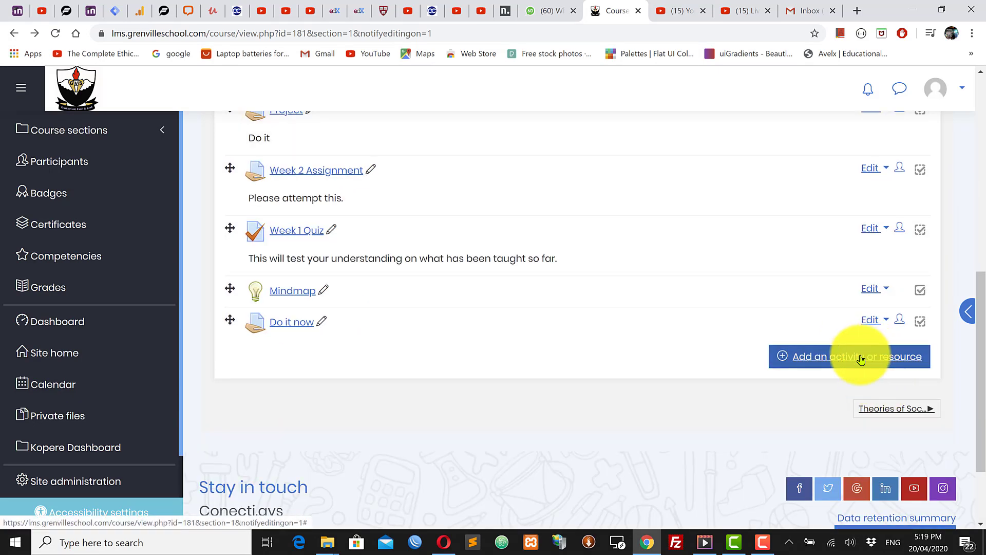
{"action": "left_click", "coordinate": [861, 358]}
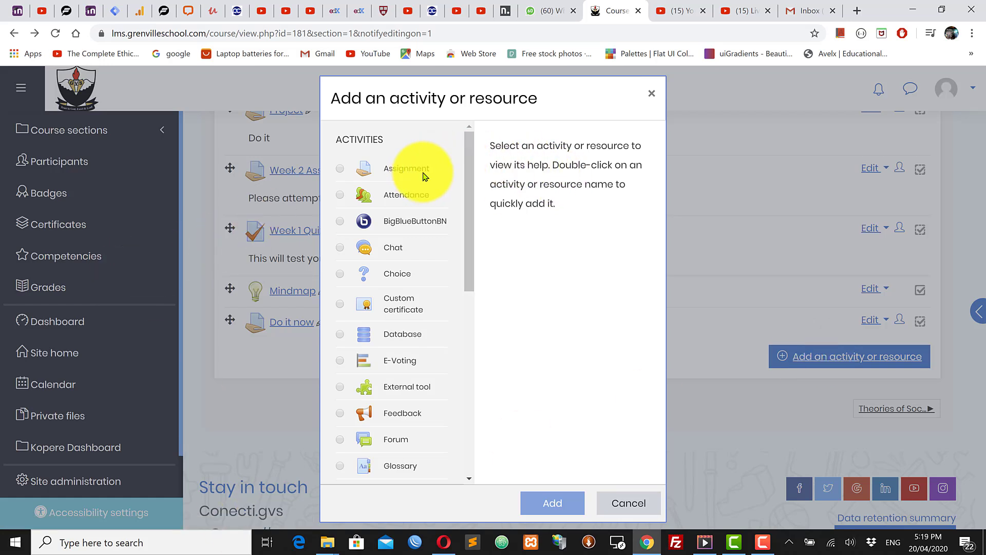
- Read the descriptions of the Attendance, BigBlueButtonBN, Chat, Choice, Database and E-Voting activities
{"action": "left_click_drag", "start_coordinate": [335, 165], "coordinate": [383, 216]}
{"action": "left_click", "coordinate": [434, 195]}
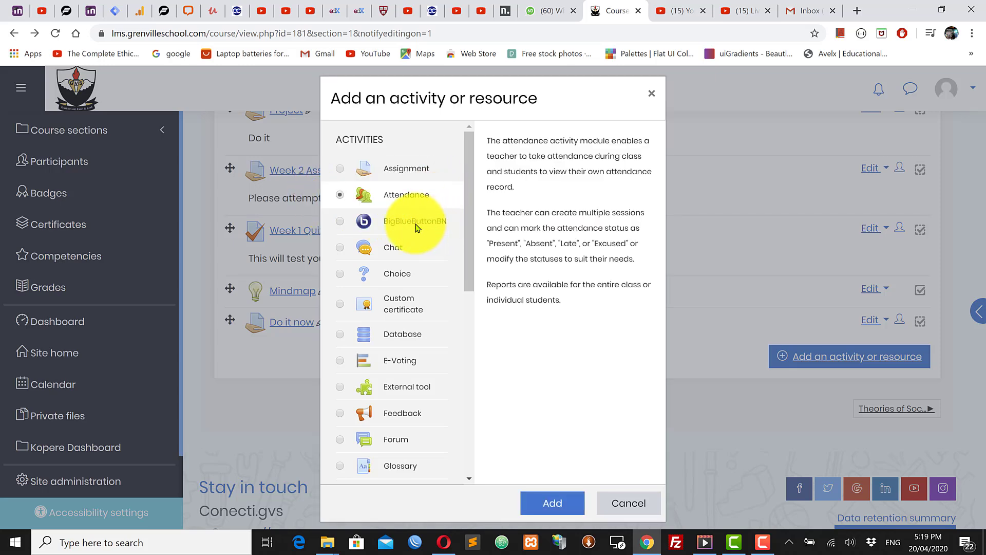
{"action": "left_click", "coordinate": [427, 227]}
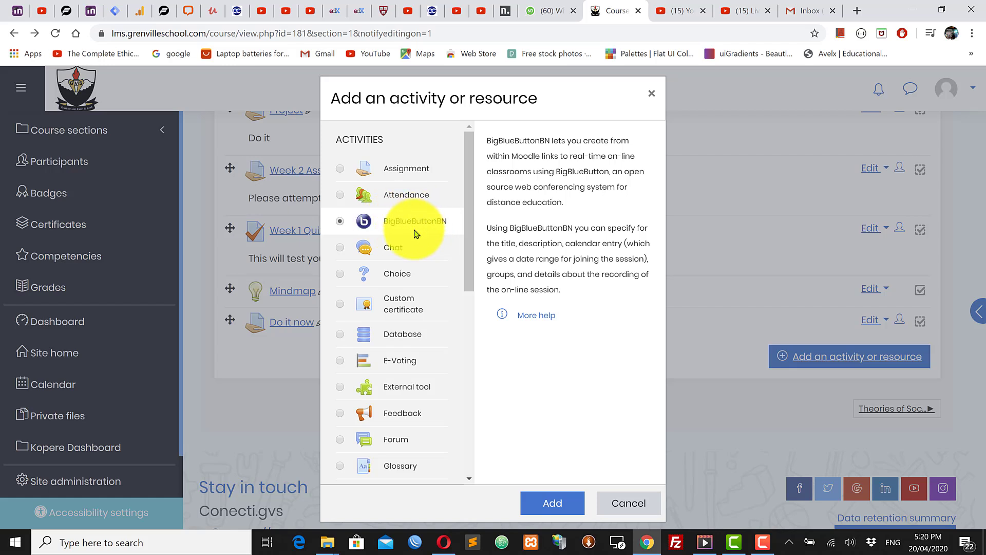
{"action": "left_click", "coordinate": [417, 250]}
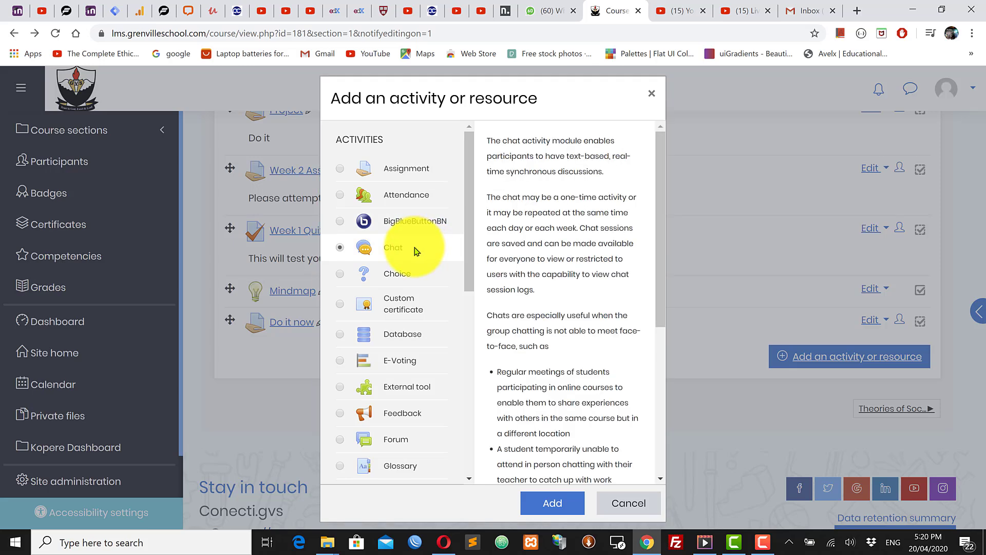
{"action": "left_click", "coordinate": [408, 278]}
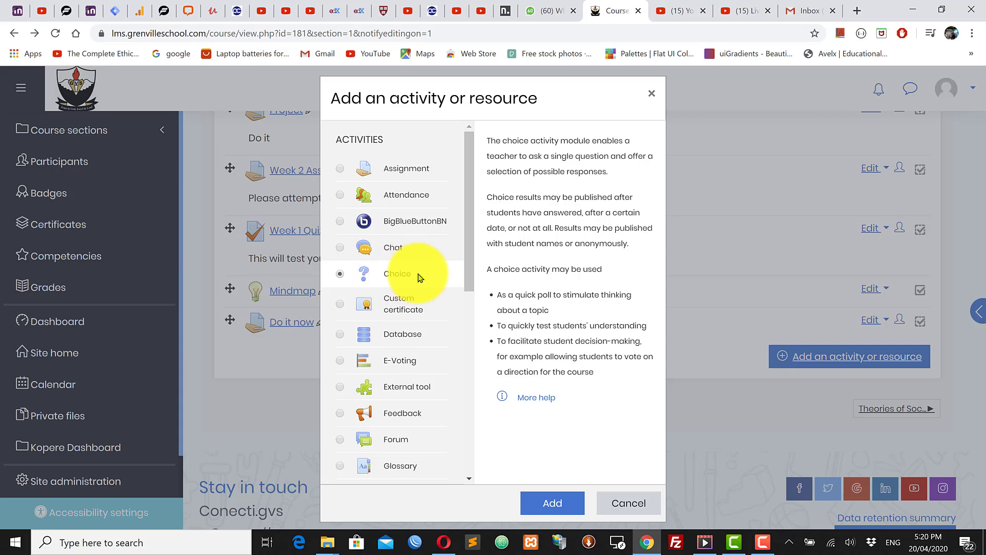
{"action": "left_click", "coordinate": [399, 336]}
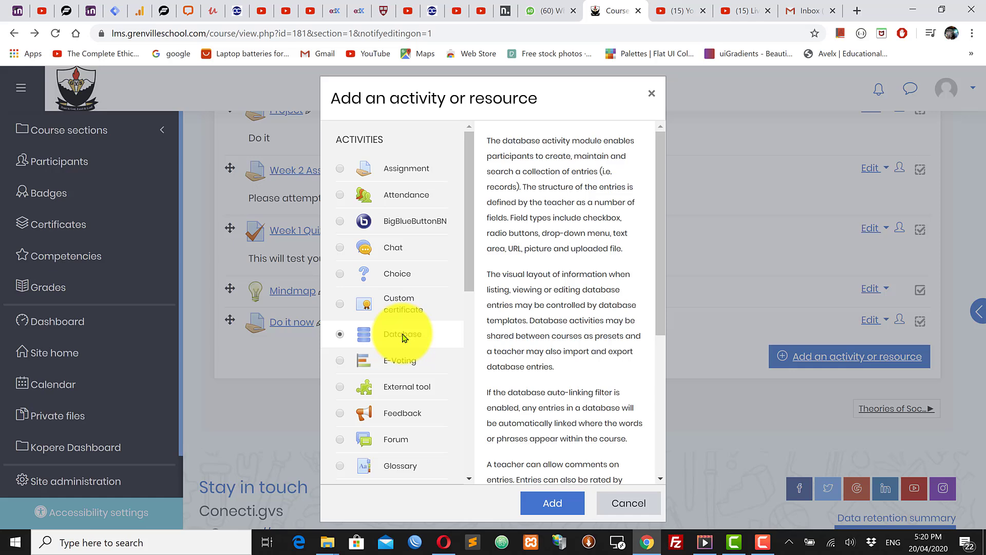
{"action": "left_click", "coordinate": [416, 361]}
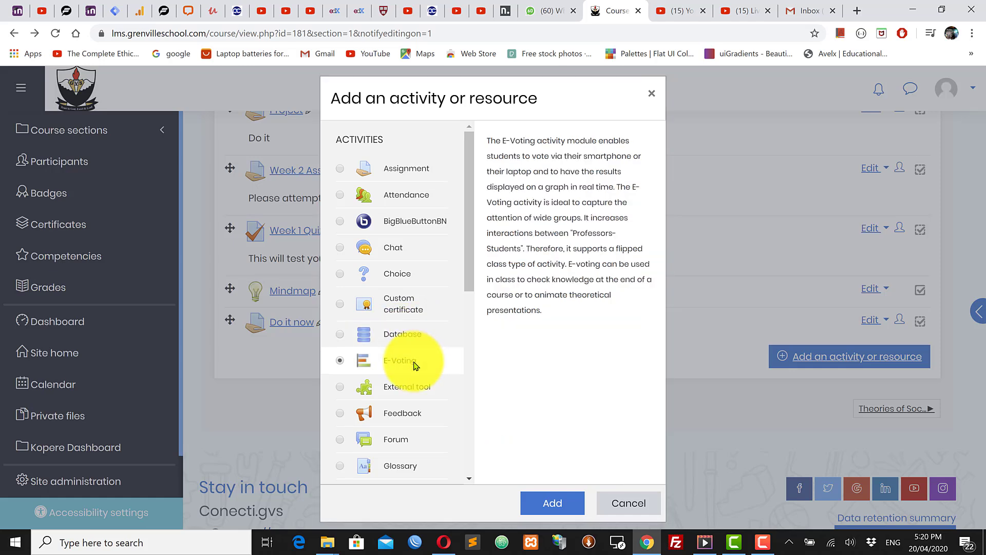
- Read the descriptions of the External tool, Feedback, Forum, Glossary and Lesson activities
{"action": "left_click", "coordinate": [418, 392]}
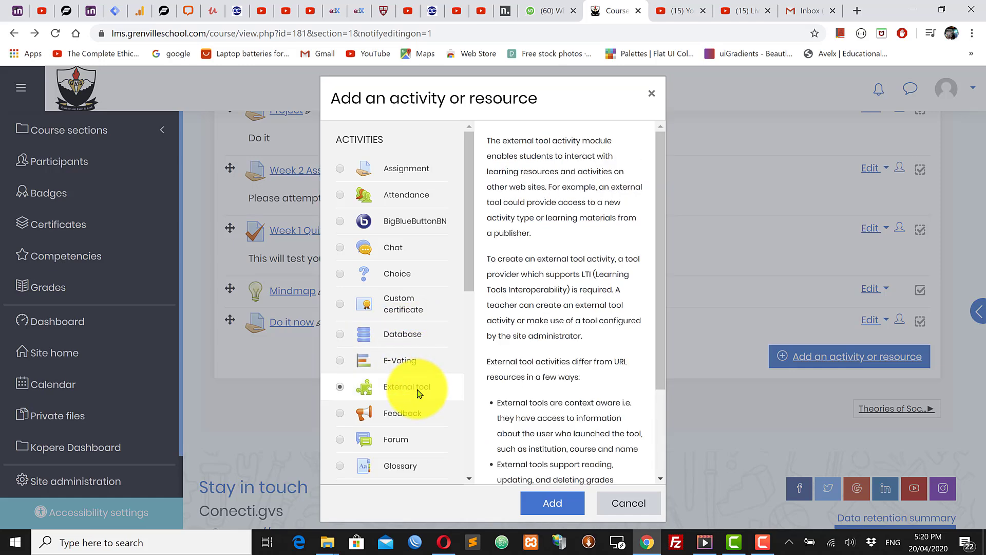
{"action": "left_click", "coordinate": [412, 418]}
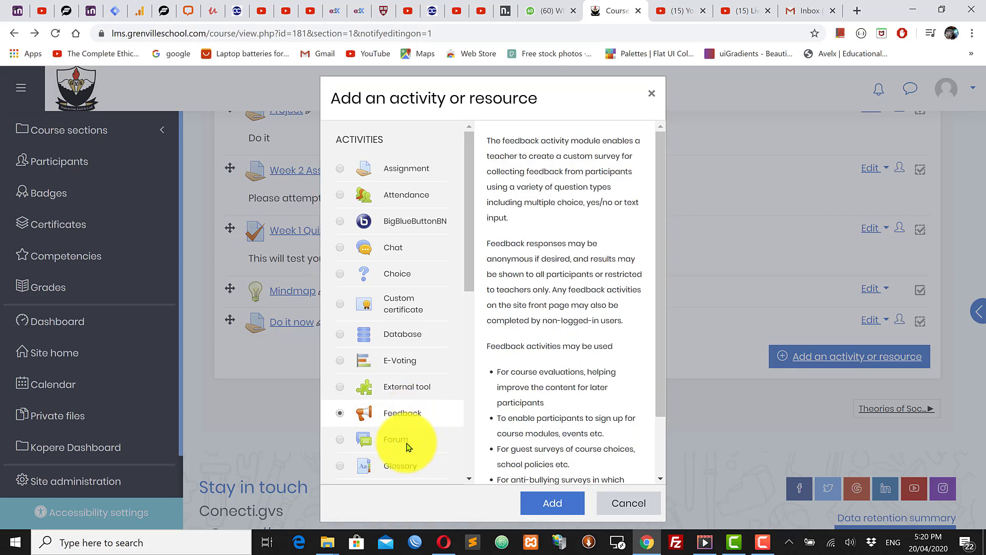
{"action": "left_click", "coordinate": [408, 445]}
{"action": "scroll", "coordinate": [407, 447], "scroll_direction": "down", "scroll_amount": 4}
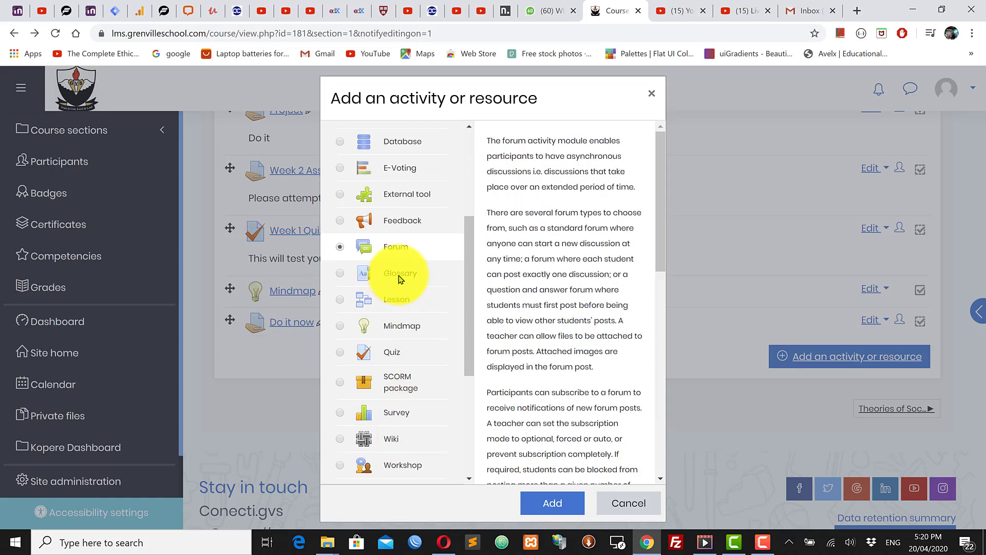
{"action": "left_click", "coordinate": [403, 275]}
{"action": "left_click", "coordinate": [400, 302]}
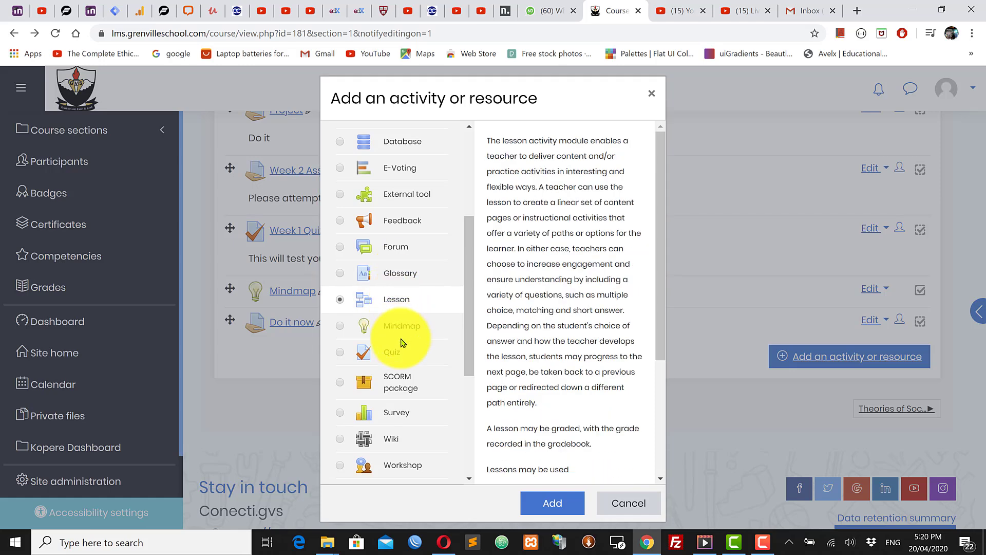
- Choose the Feedback activity, review its description and add it to the section
{"action": "scroll", "coordinate": [407, 400], "scroll_direction": "up", "scroll_amount": 3}
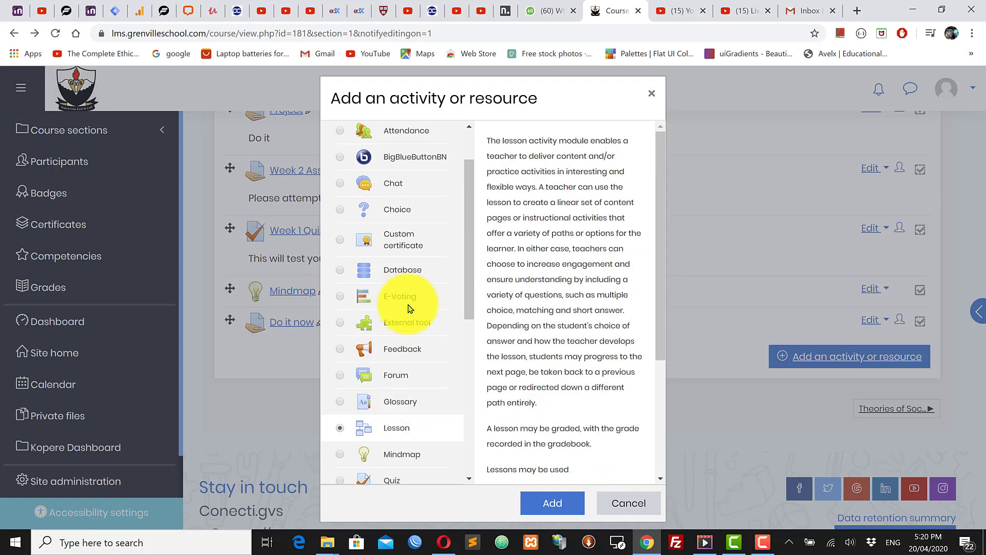
{"action": "left_click", "coordinate": [408, 350]}
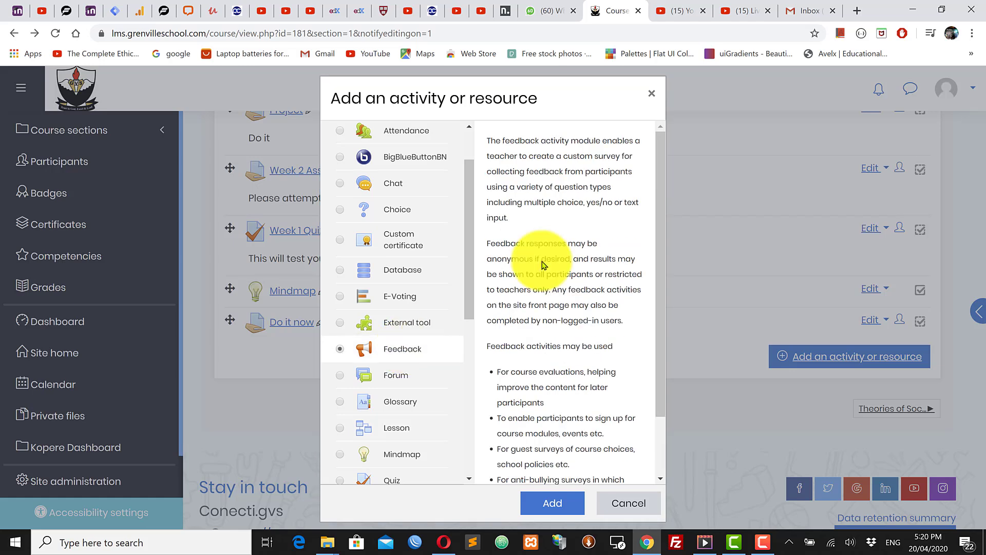
{"action": "left_click_drag", "start_coordinate": [489, 139], "coordinate": [568, 256]}
{"action": "left_click", "coordinate": [560, 271]}
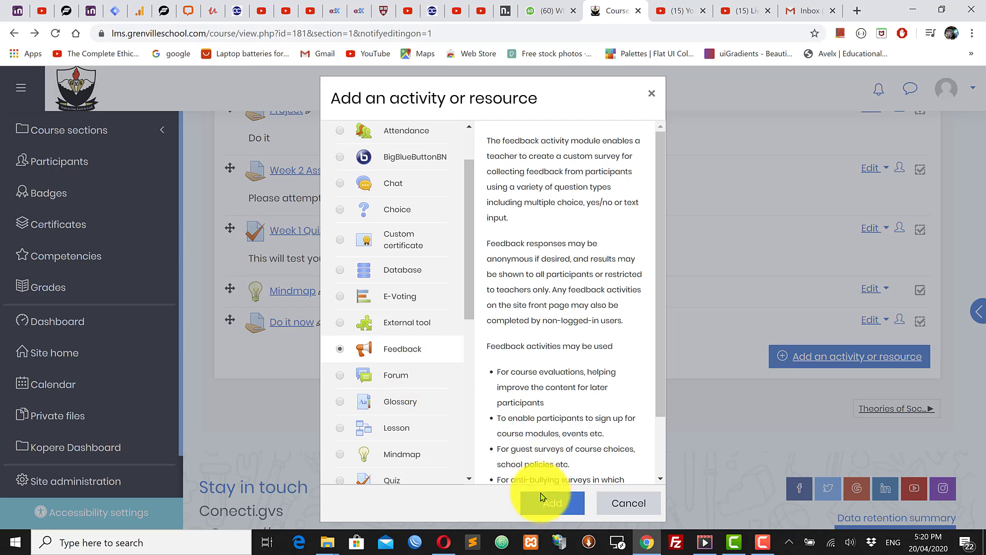
{"action": "left_click", "coordinate": [545, 510]}
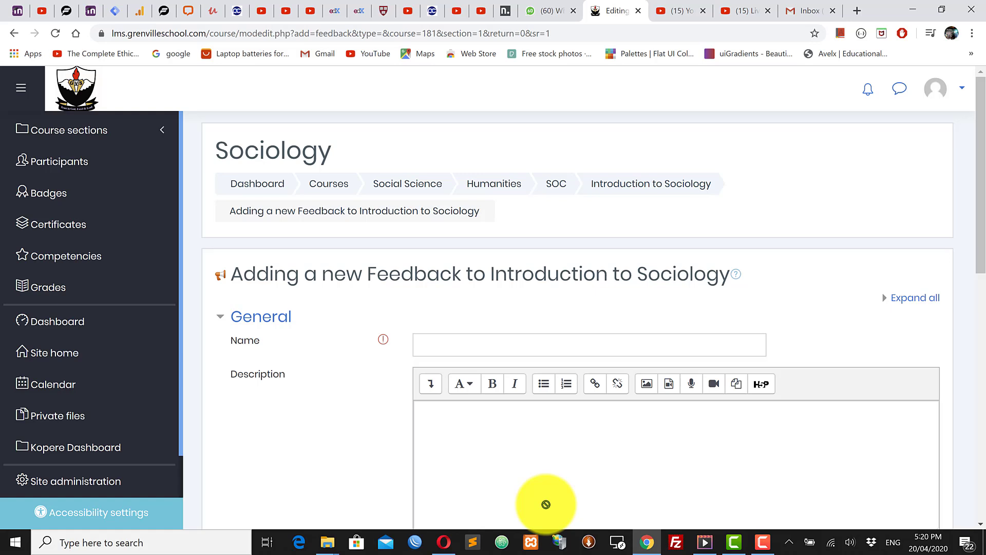
- Name the feedback "Your views on this Course", describe it as "Help us to improve the course for futurer participants!" and show that on the course page
{"action": "left_click", "coordinate": [478, 346]}
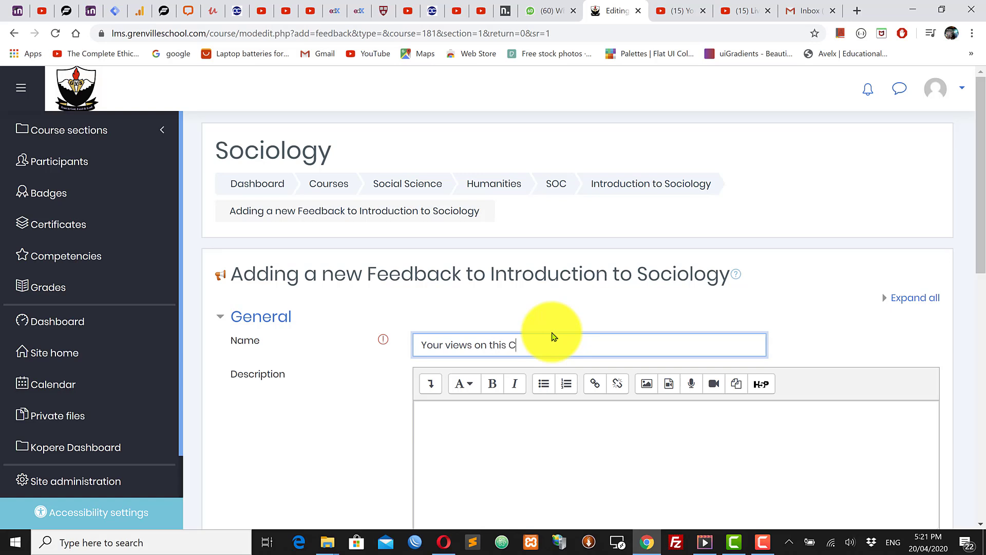
{"action": "left_click", "coordinate": [527, 428]}
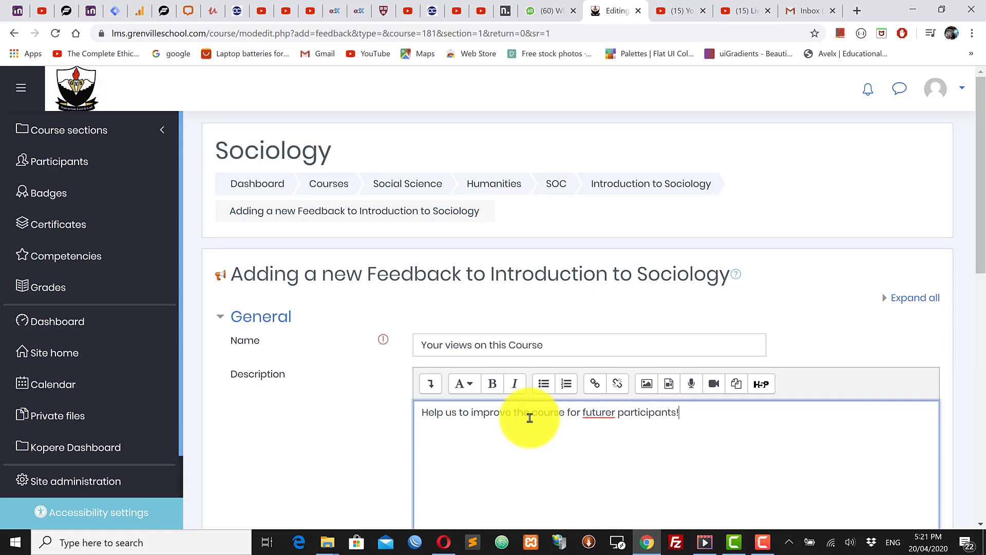
{"action": "scroll", "coordinate": [600, 403], "scroll_direction": "down", "scroll_amount": 6}
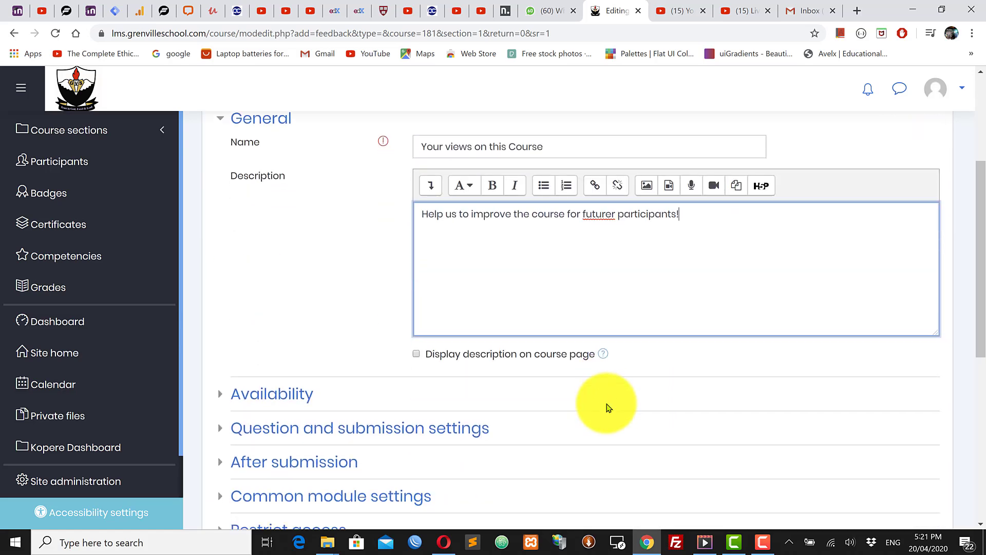
{"action": "left_click", "coordinate": [416, 230]}
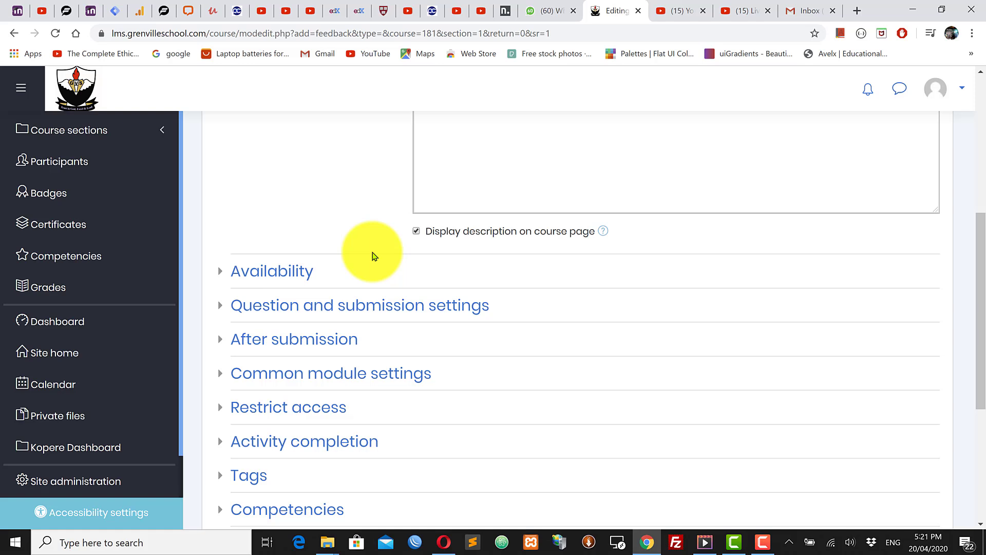
- Examine the feedback's Availability settings for the dates between which answers are allowed, leaving them disabled
{"action": "left_click", "coordinate": [288, 272]}
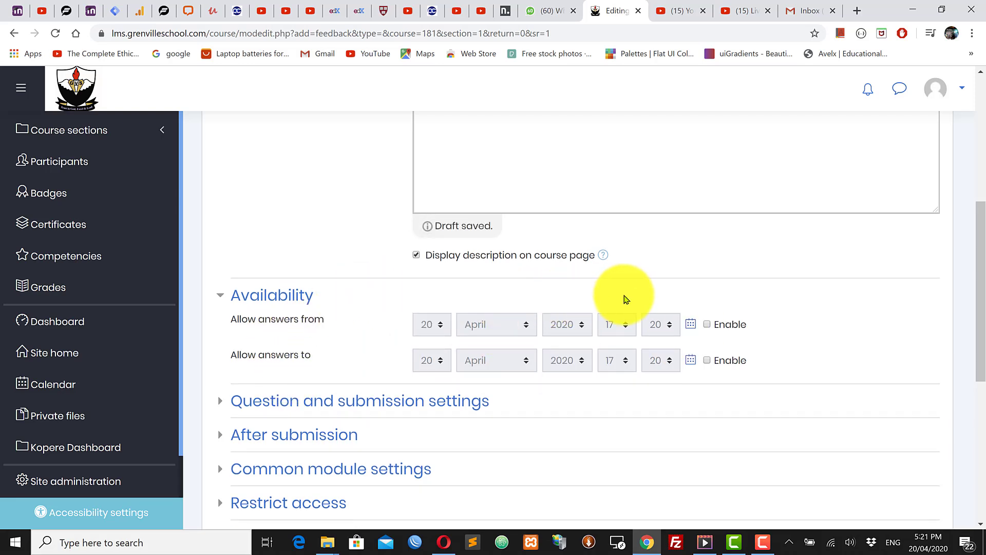
{"action": "scroll", "coordinate": [425, 406], "scroll_direction": "down", "scroll_amount": 1}
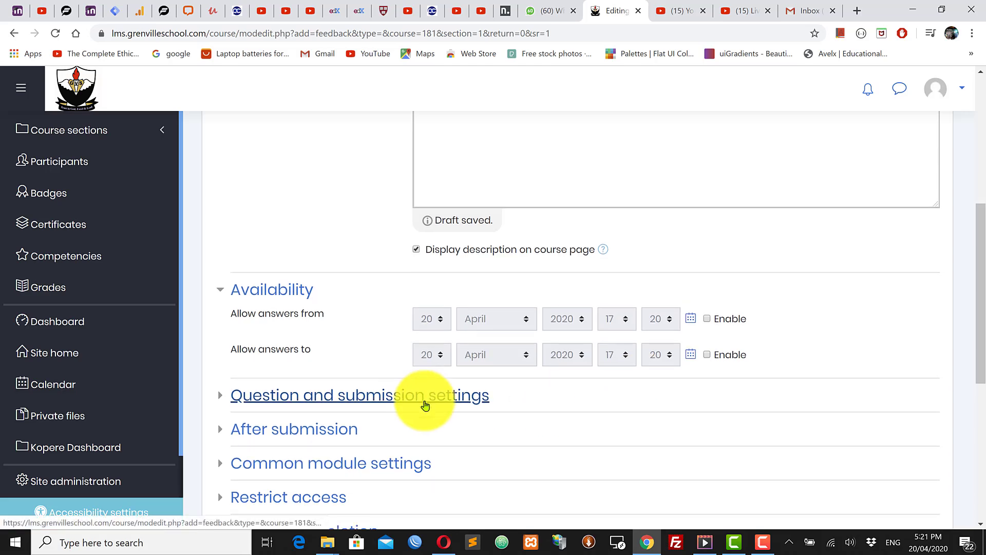
{"action": "scroll", "coordinate": [425, 405], "scroll_direction": "down", "scroll_amount": 2}
{"action": "left_click", "coordinate": [253, 229]}
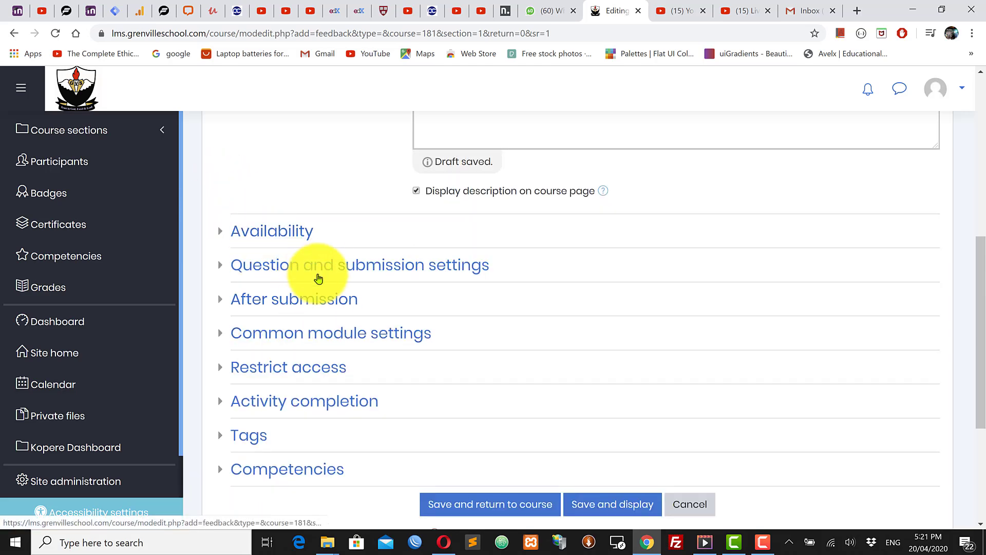
- Examine the Record user names and Allow multiple submissions options in the feedback's question and submission settings
{"action": "left_click", "coordinate": [329, 267]}
{"action": "scroll", "coordinate": [331, 270], "scroll_direction": "down", "scroll_amount": 1}
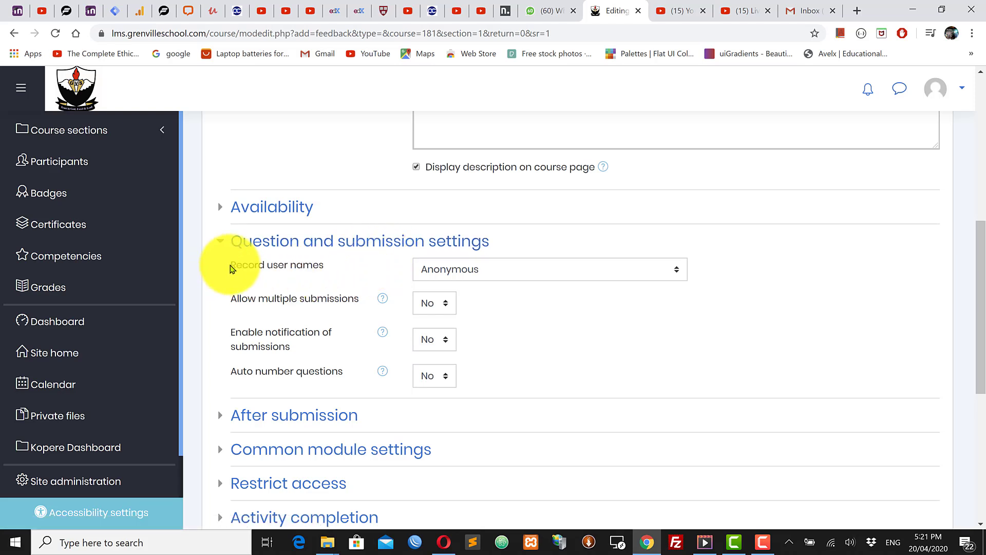
{"action": "left_click_drag", "start_coordinate": [230, 266], "coordinate": [315, 267]}
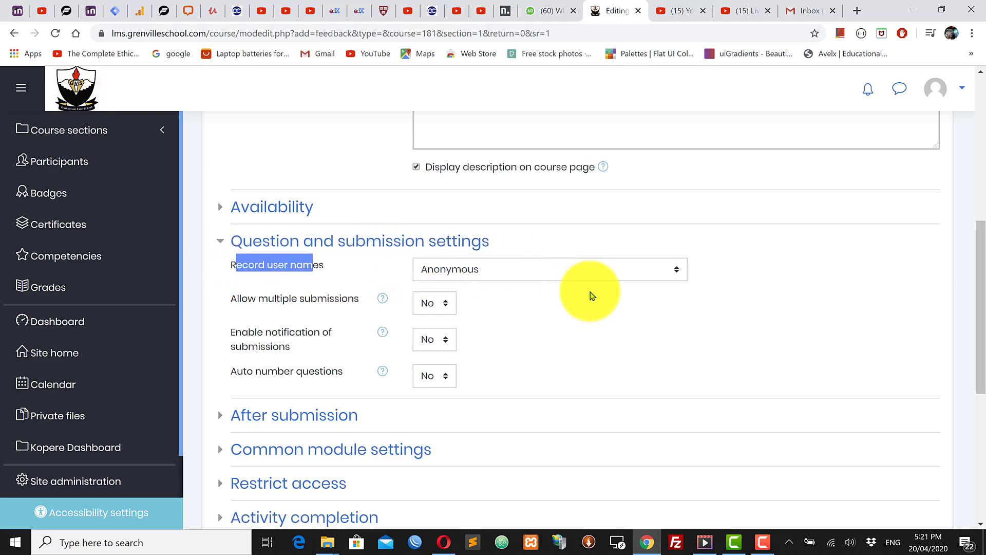
{"action": "left_click", "coordinate": [571, 285]}
{"action": "left_click", "coordinate": [537, 275]}
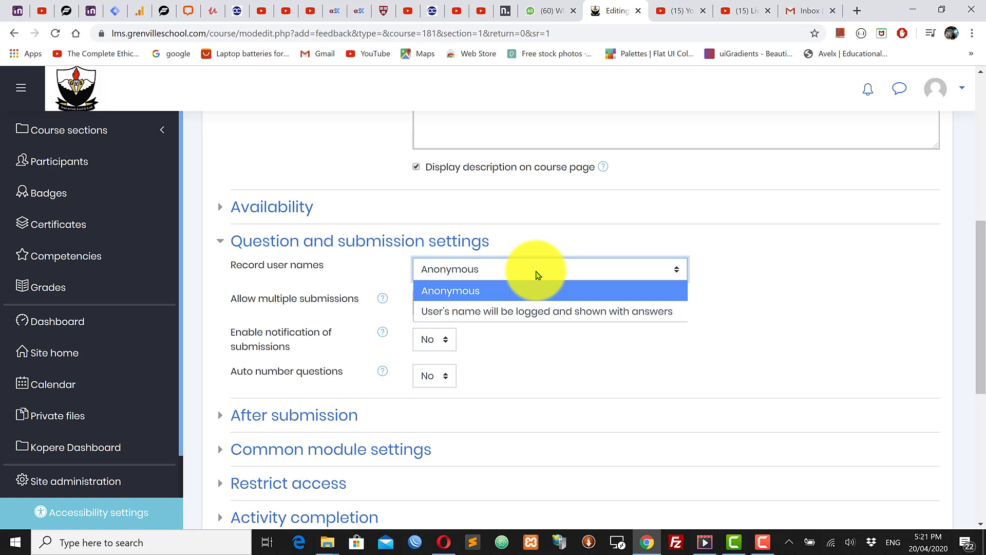
{"action": "left_click", "coordinate": [786, 267]}
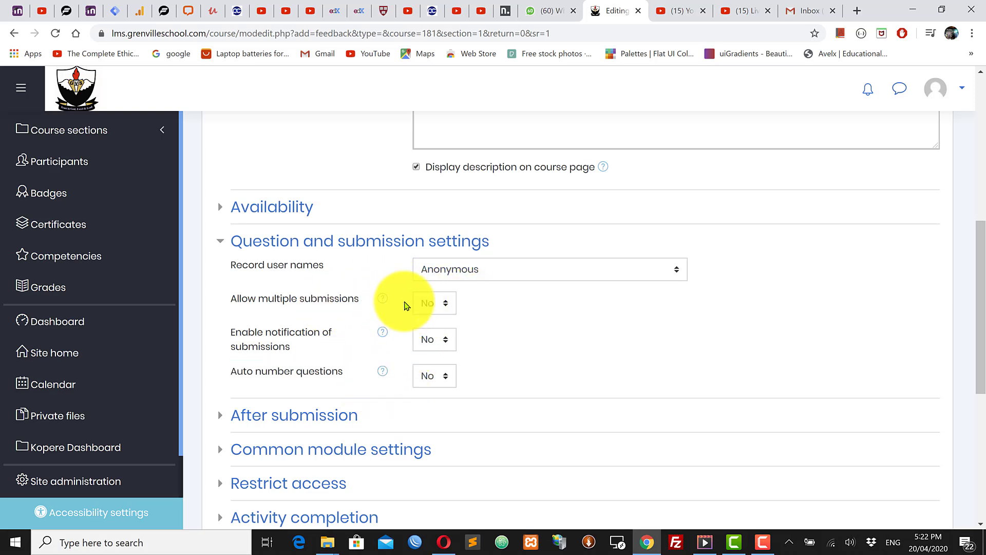
{"action": "left_click", "coordinate": [432, 304]}
{"action": "left_click", "coordinate": [432, 304]}
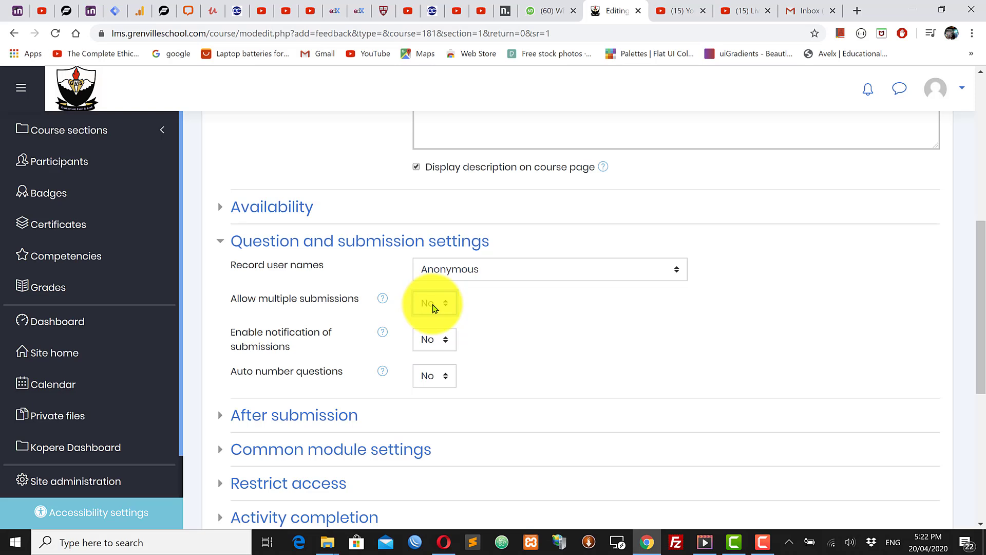
{"action": "left_click", "coordinate": [433, 307]}
{"action": "left_click", "coordinate": [434, 308]}
{"action": "left_click", "coordinate": [524, 309]}
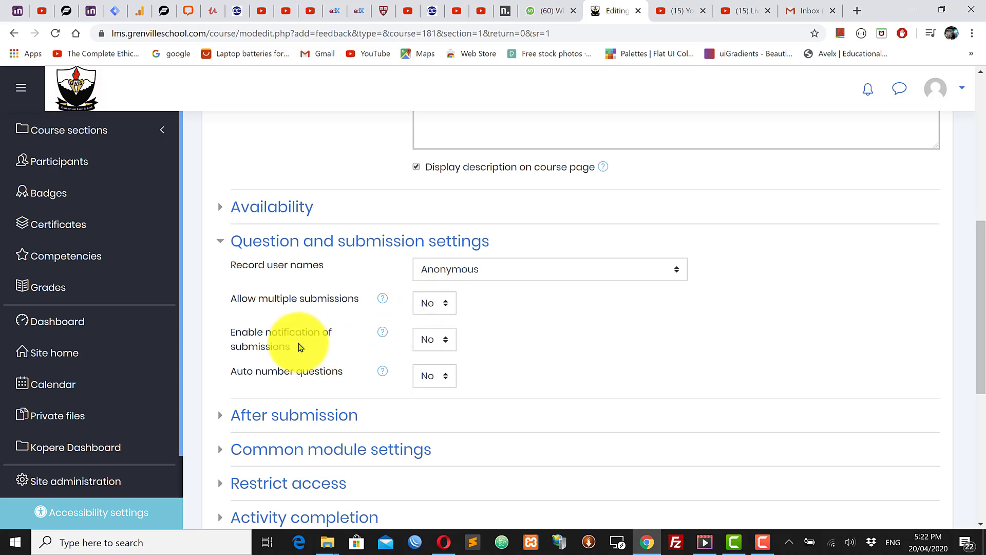
- Enable notification of submissions for the feedback and check the auto number questions option
{"action": "left_click", "coordinate": [423, 341]}
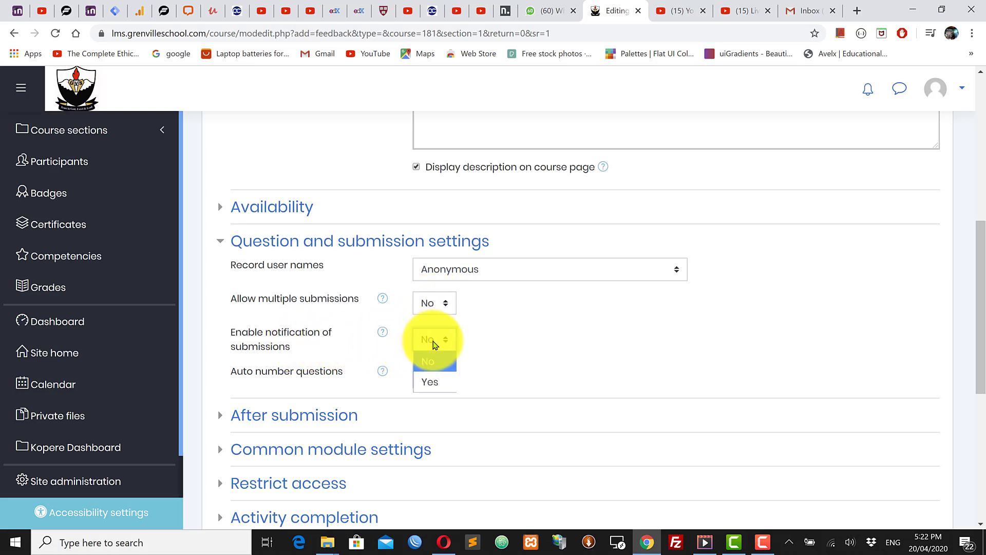
{"action": "left_click", "coordinate": [439, 379]}
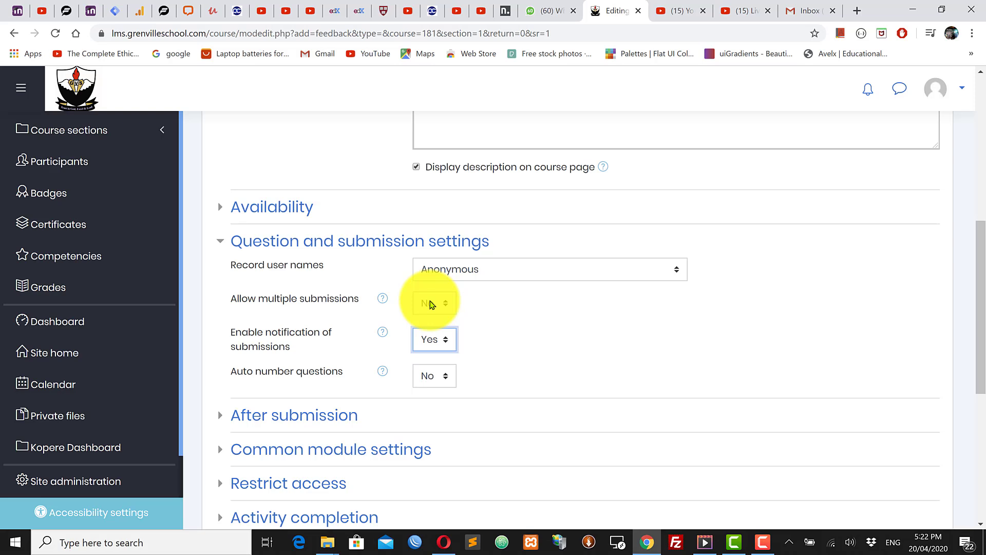
{"action": "scroll", "coordinate": [434, 309], "scroll_direction": "up", "scroll_amount": 1}
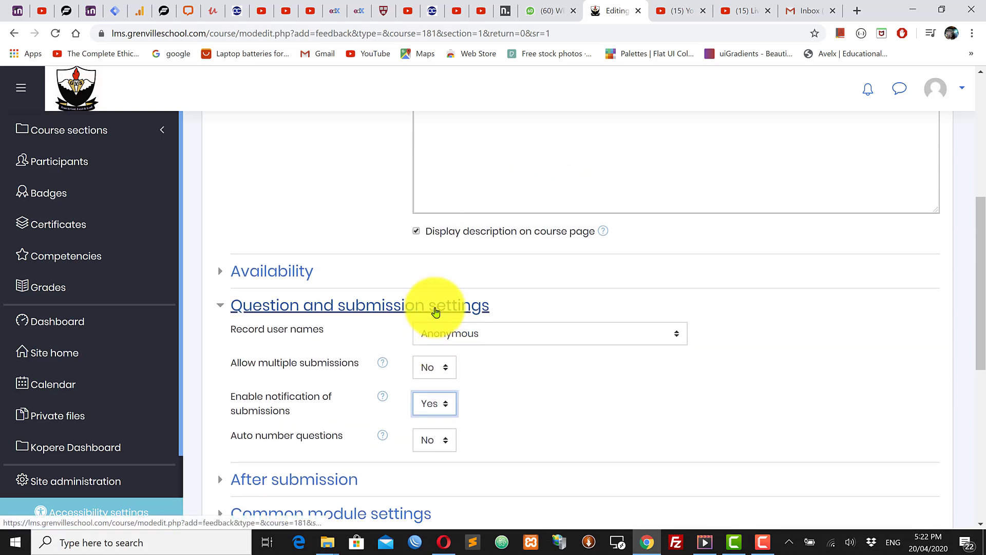
{"action": "scroll", "coordinate": [433, 310], "scroll_direction": "down", "scroll_amount": 2}
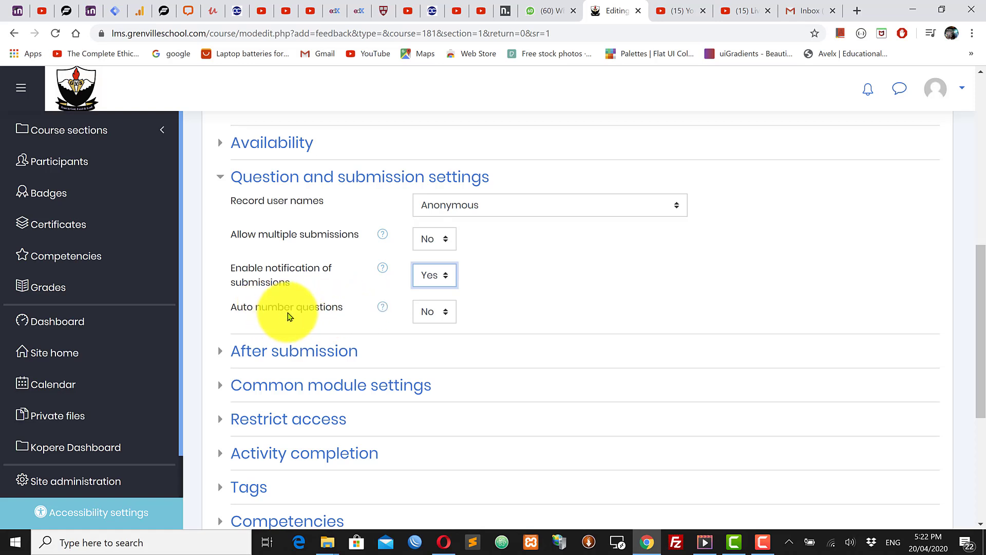
{"action": "double_click", "coordinate": [439, 315]}
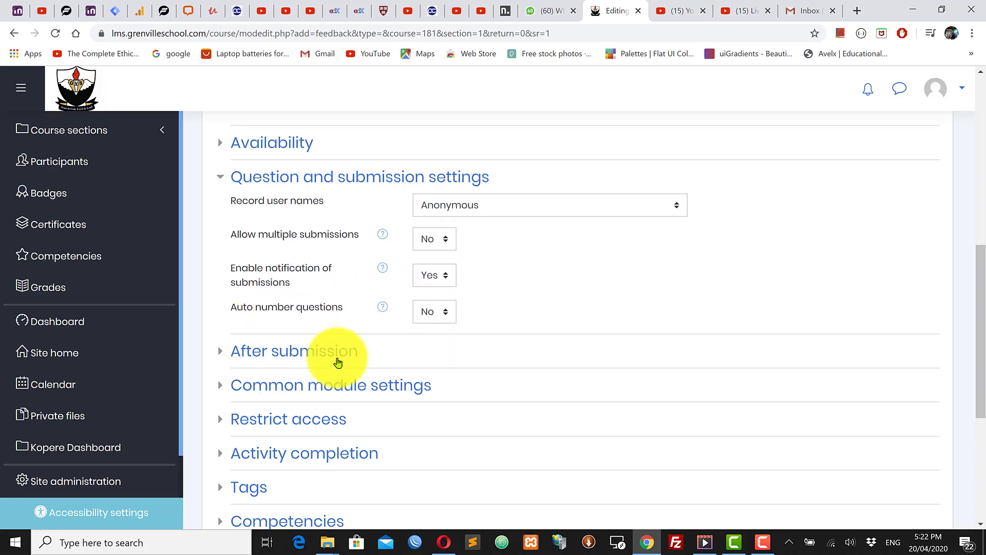
{"action": "left_click", "coordinate": [306, 184]}
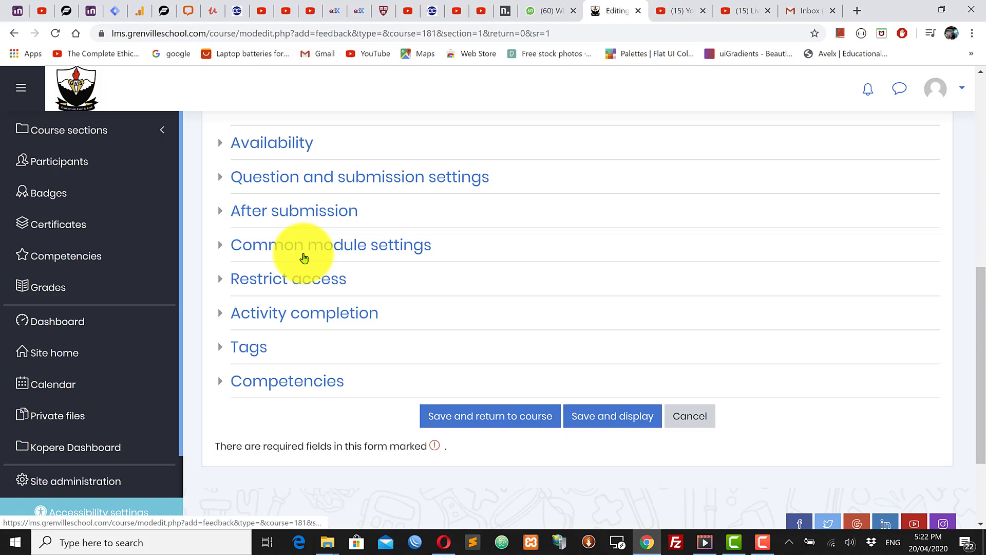
- Have the analysis page shown after submission and enter the completion message "Thanks for helping us improve the course!"
{"action": "left_click", "coordinate": [305, 214]}
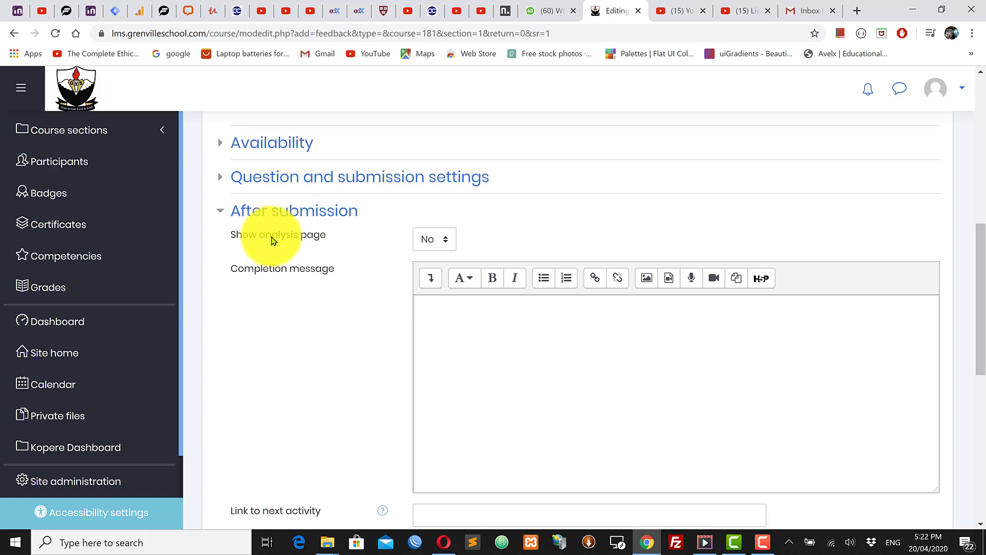
{"action": "left_click", "coordinate": [440, 242]}
{"action": "left_click", "coordinate": [431, 279]}
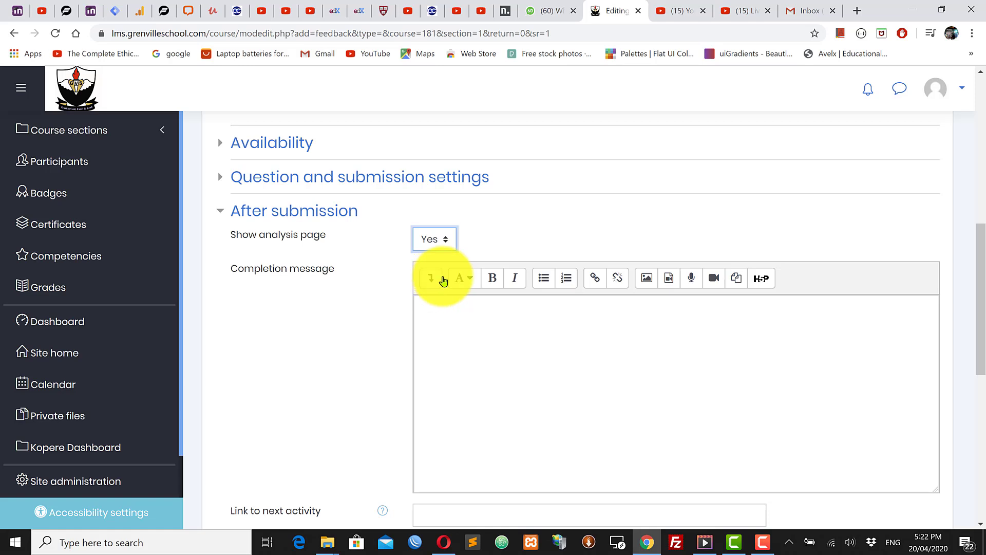
{"action": "left_click", "coordinate": [465, 306]}
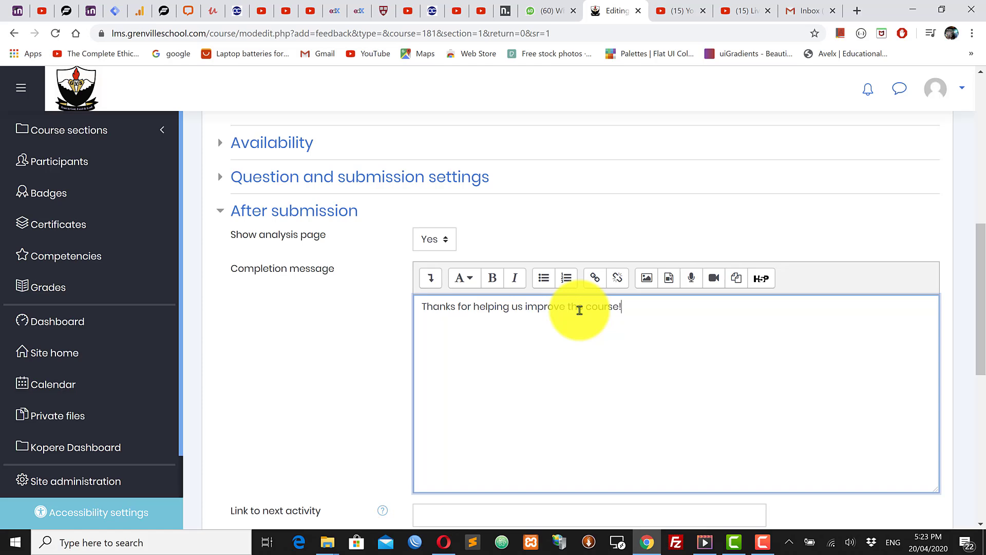
- Set the feedback's completion tracking to "Show activity as complete when conditions are met"
{"action": "scroll", "coordinate": [580, 310], "scroll_direction": "down", "scroll_amount": 5}
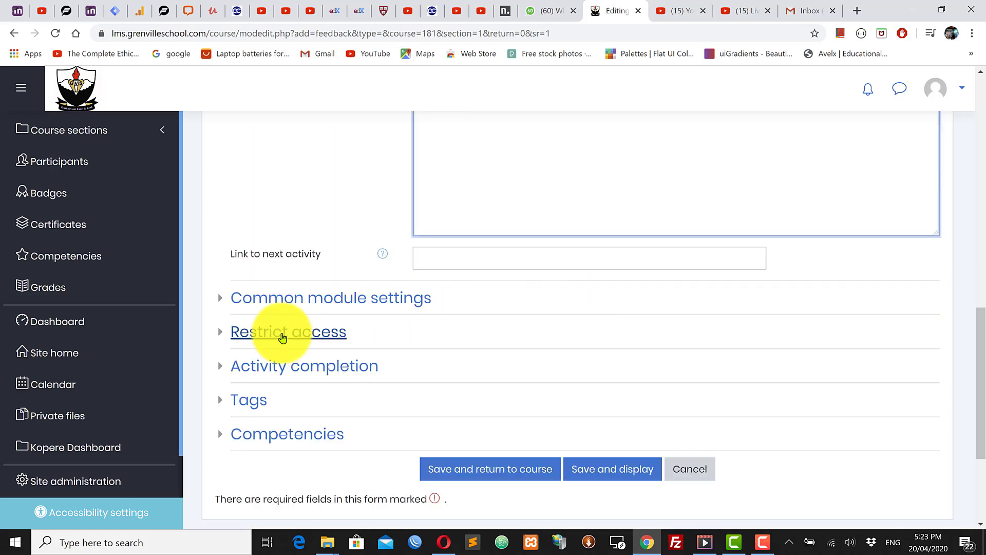
{"action": "left_click", "coordinate": [303, 302]}
{"action": "left_click", "coordinate": [305, 302]}
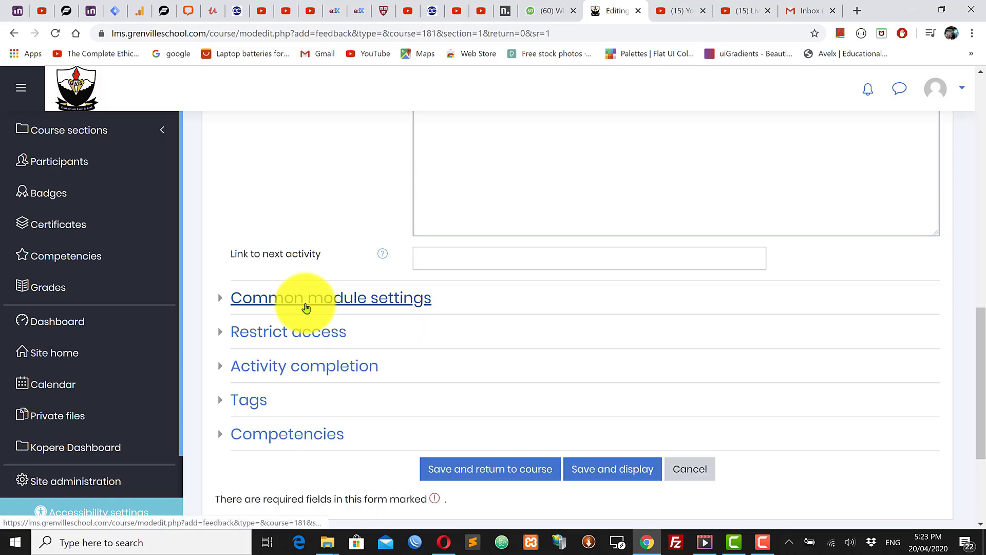
{"action": "left_click", "coordinate": [301, 367]}
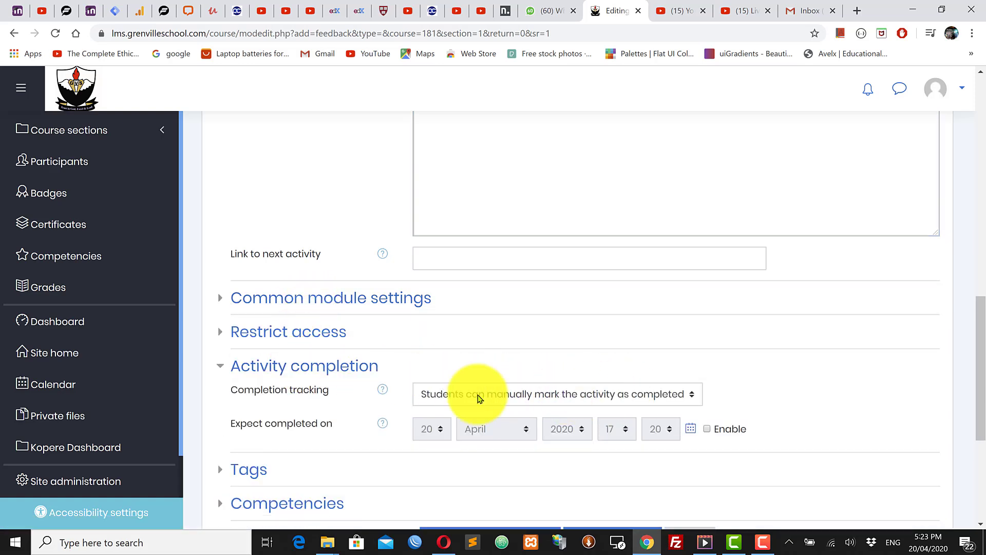
{"action": "left_click", "coordinate": [540, 397]}
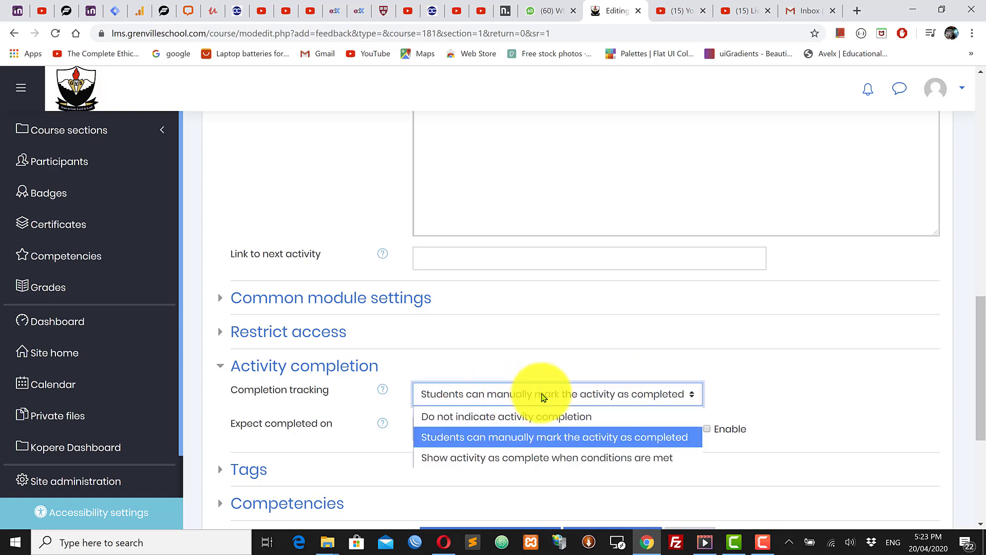
{"action": "left_click", "coordinate": [755, 389]}
{"action": "left_click", "coordinate": [607, 397]}
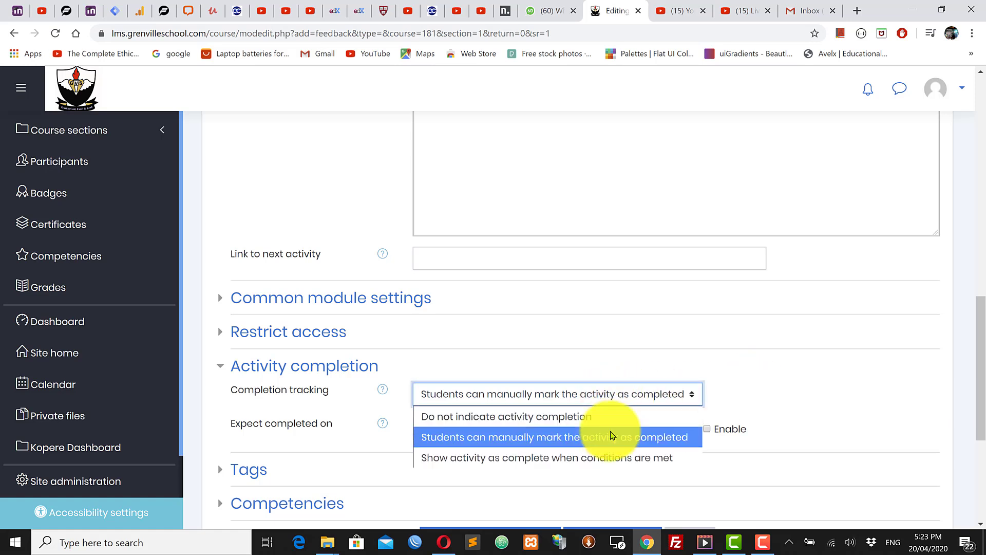
{"action": "left_click", "coordinate": [605, 459]}
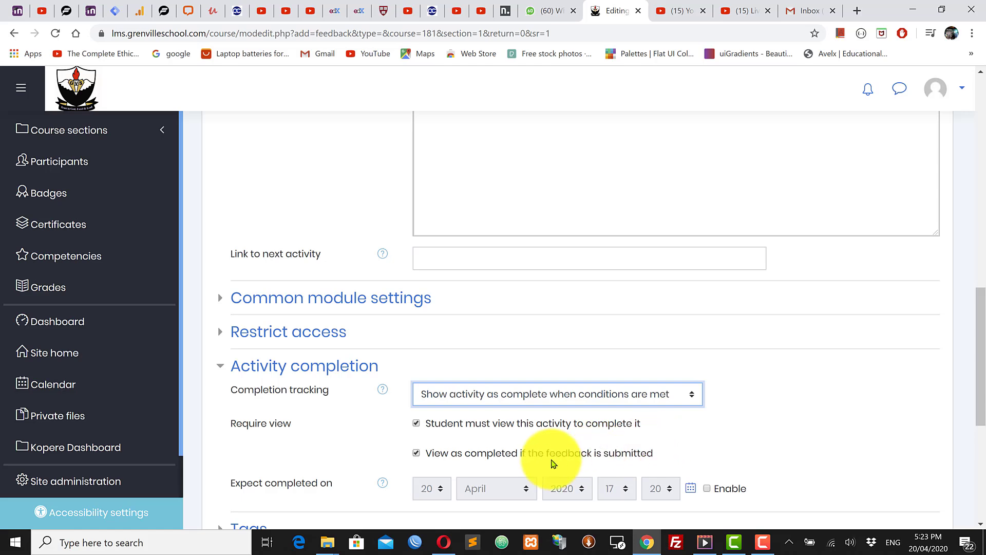
- Save the feedback activity and display its overview page
{"action": "scroll", "coordinate": [555, 460], "scroll_direction": "down", "scroll_amount": 1}
{"action": "scroll", "coordinate": [559, 459], "scroll_direction": "down", "scroll_amount": 1}
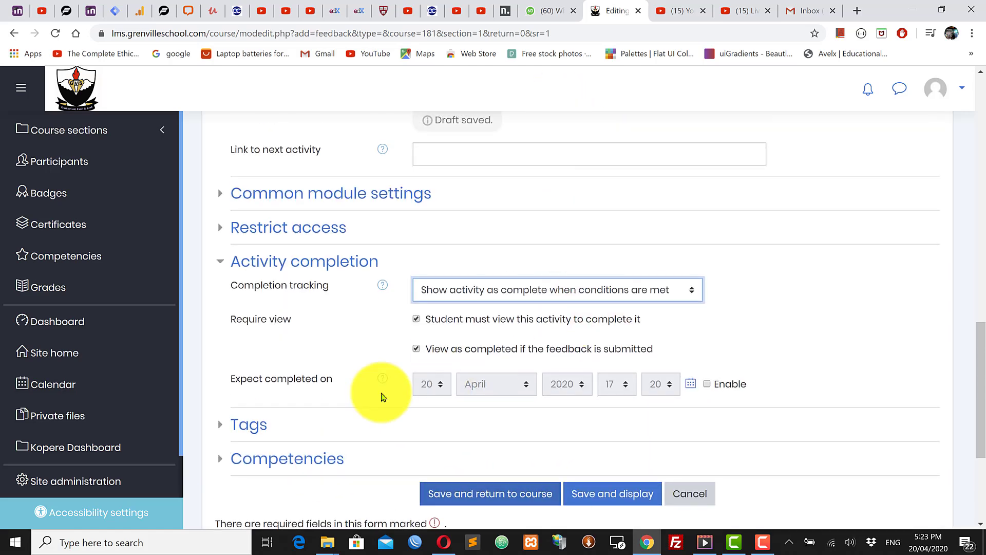
{"action": "left_click", "coordinate": [610, 496]}
{"action": "left_click", "coordinate": [611, 496]}
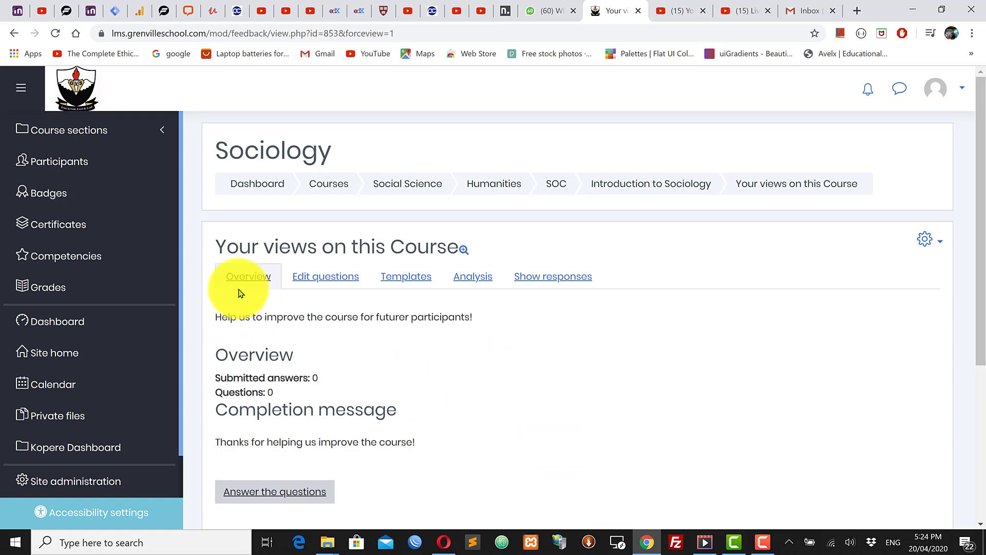
{"action": "left_click_drag", "start_coordinate": [221, 244], "coordinate": [459, 249]}
{"action": "left_click", "coordinate": [595, 346]}
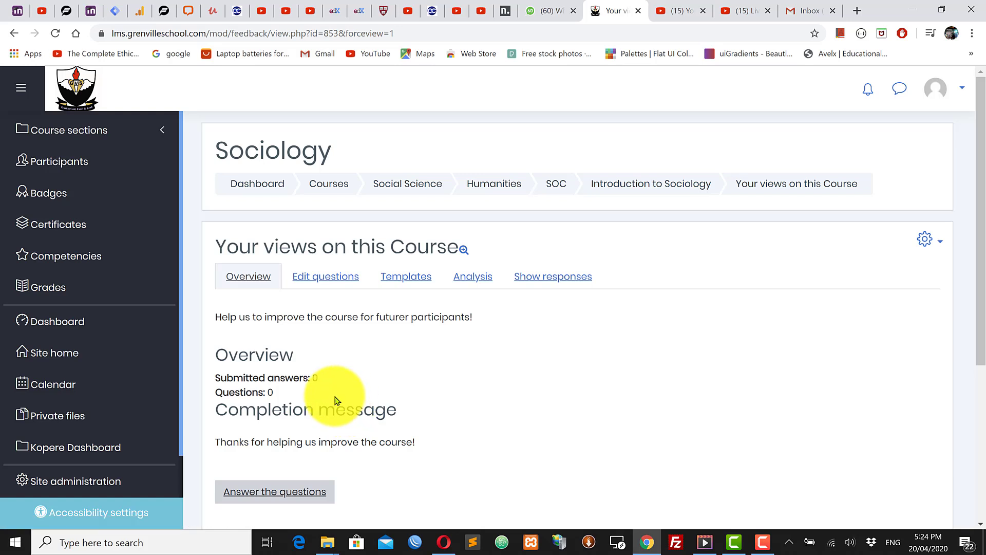
- Open the feedback's questions for editing and add a Multiple choice question
{"action": "left_click", "coordinate": [327, 283]}
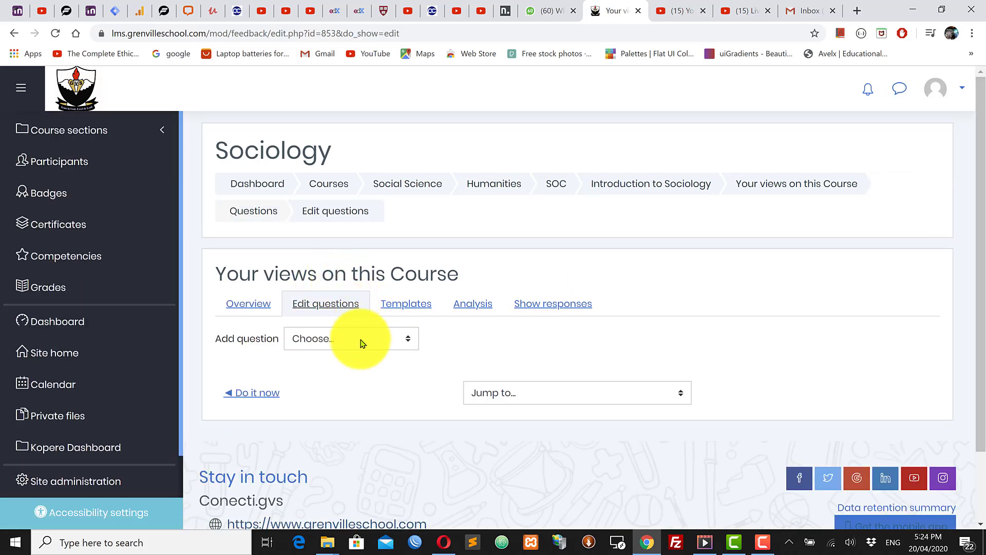
{"action": "left_click", "coordinate": [362, 339]}
{"action": "left_click", "coordinate": [544, 351]}
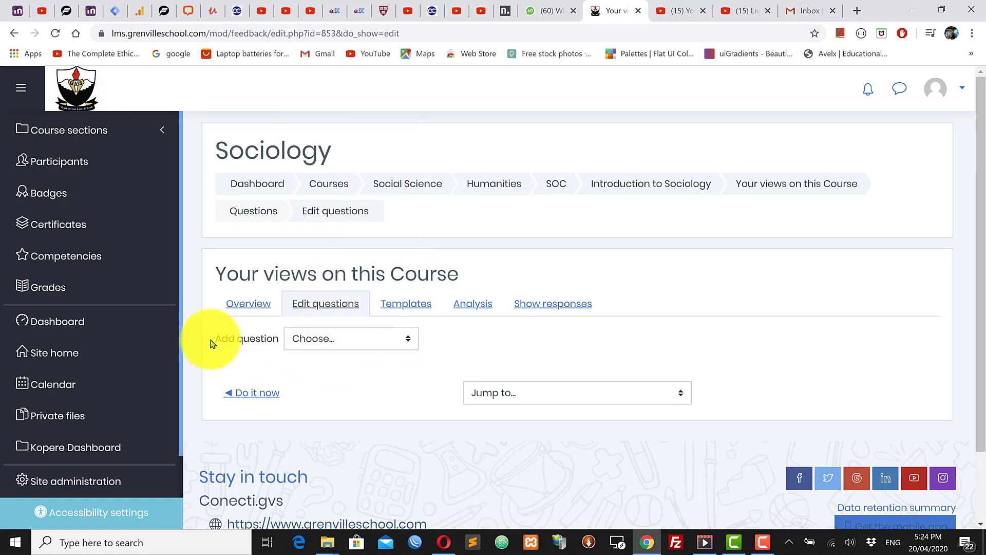
{"action": "left_click_drag", "start_coordinate": [212, 340], "coordinate": [283, 347]}
{"action": "left_click", "coordinate": [305, 353]}
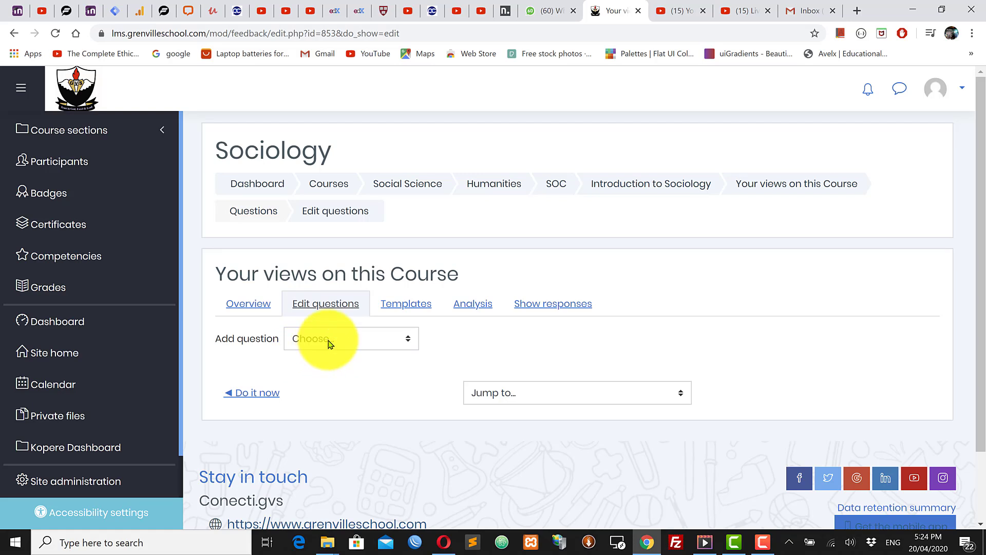
{"action": "left_click", "coordinate": [329, 344]}
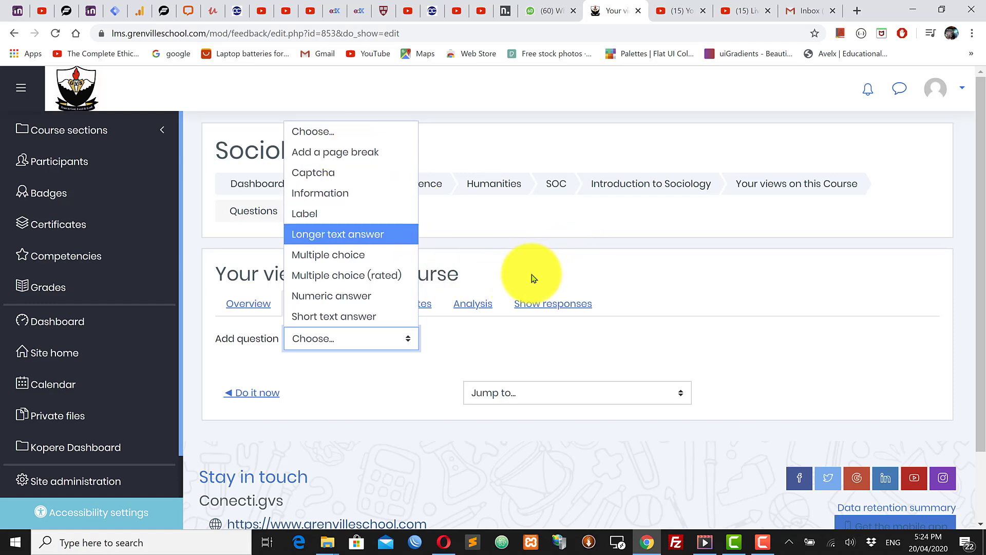
{"action": "left_click", "coordinate": [349, 261]}
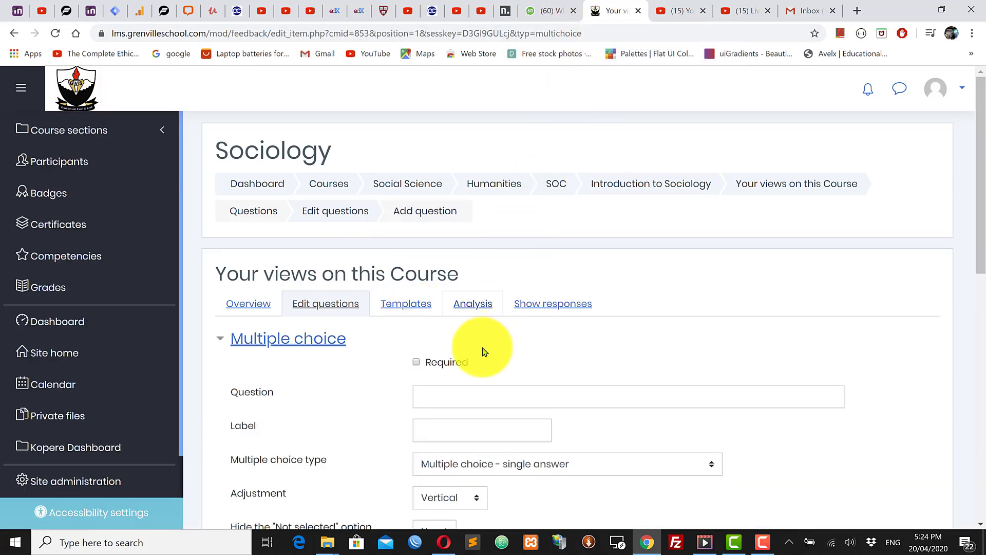
- Make the multiple choice question required and enter "How do you rate this Course" as its question text
{"action": "scroll", "coordinate": [478, 387], "scroll_direction": "down", "scroll_amount": 2}
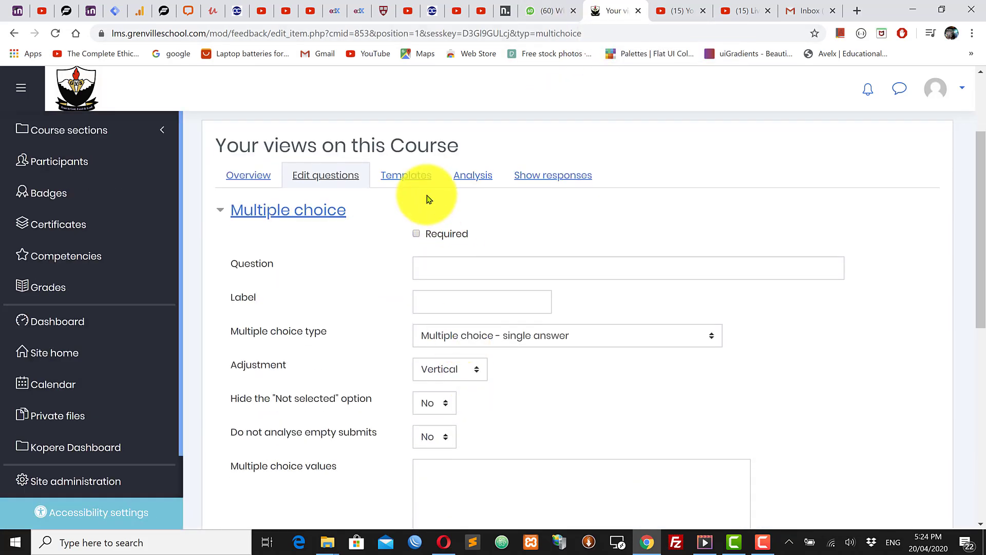
{"action": "left_click", "coordinate": [416, 235]}
{"action": "left_click", "coordinate": [465, 267]}
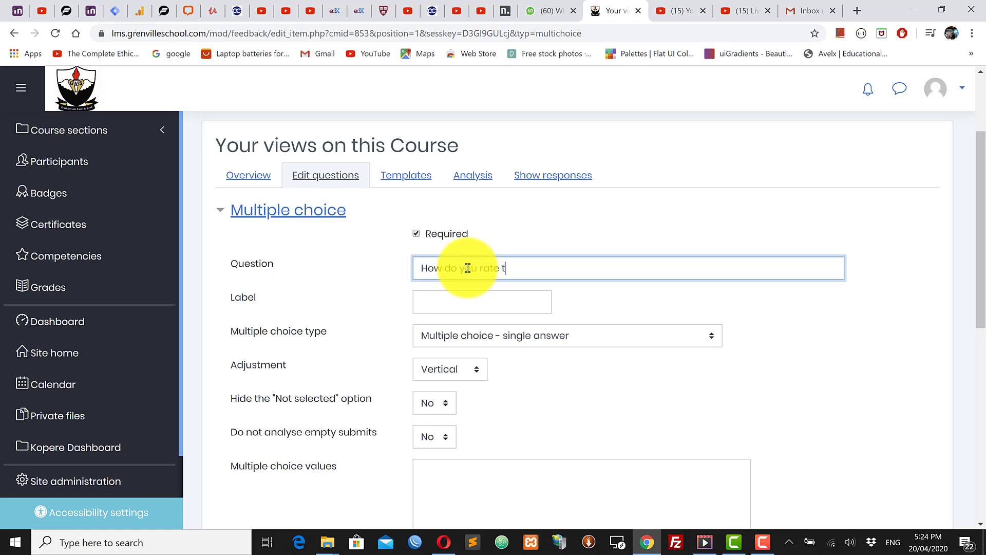
{"action": "type", "text": "ourse"}
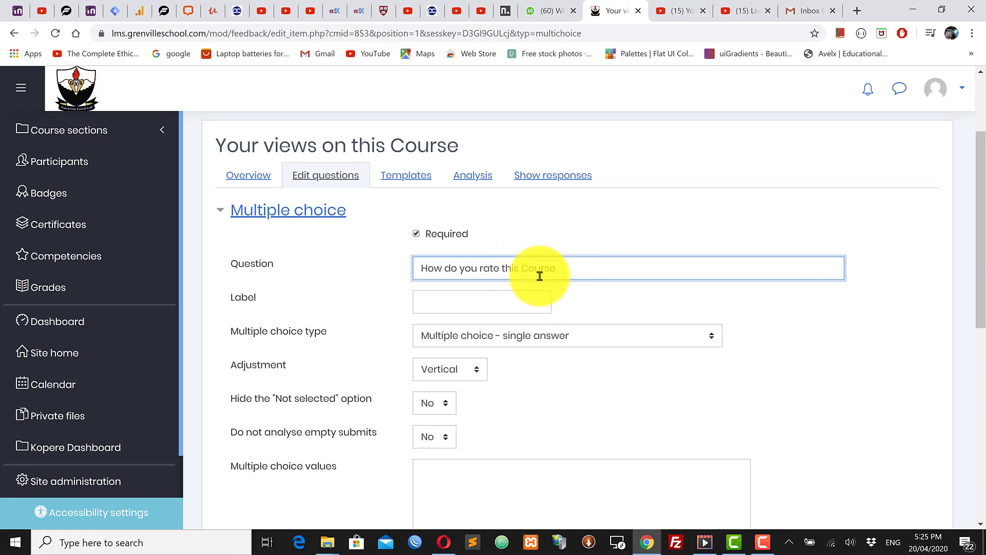
- Keep the question as "Multiple choice - single answer" with Vertical adjustment and leave its label empty
{"action": "left_click", "coordinate": [477, 304]}
{"action": "left_click", "coordinate": [779, 314]}
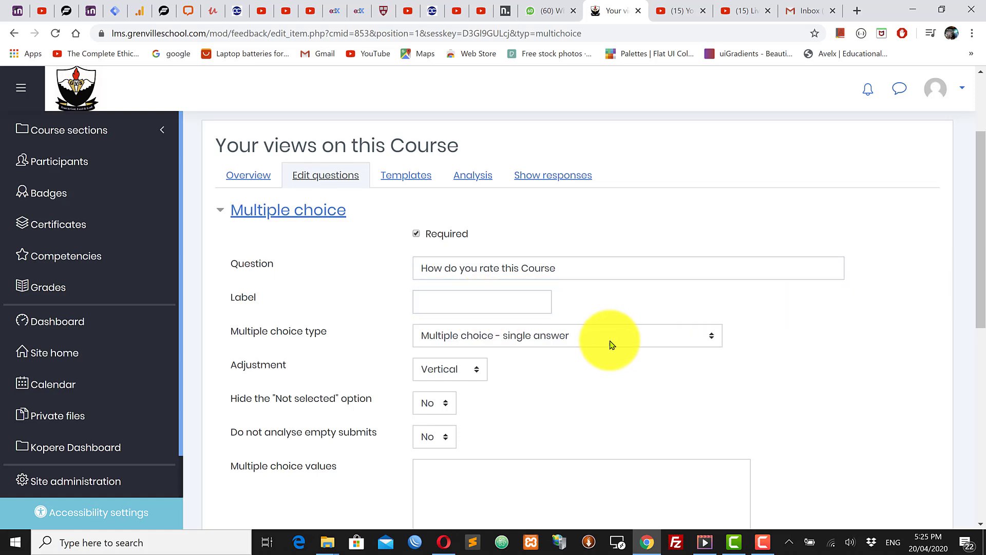
{"action": "scroll", "coordinate": [565, 334], "scroll_direction": "down", "scroll_amount": 1}
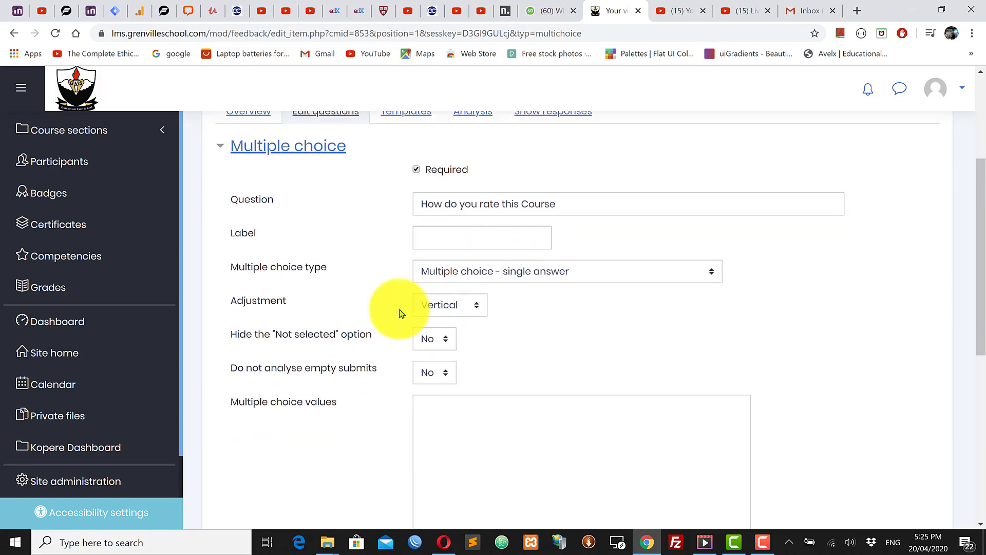
{"action": "left_click", "coordinate": [522, 274]}
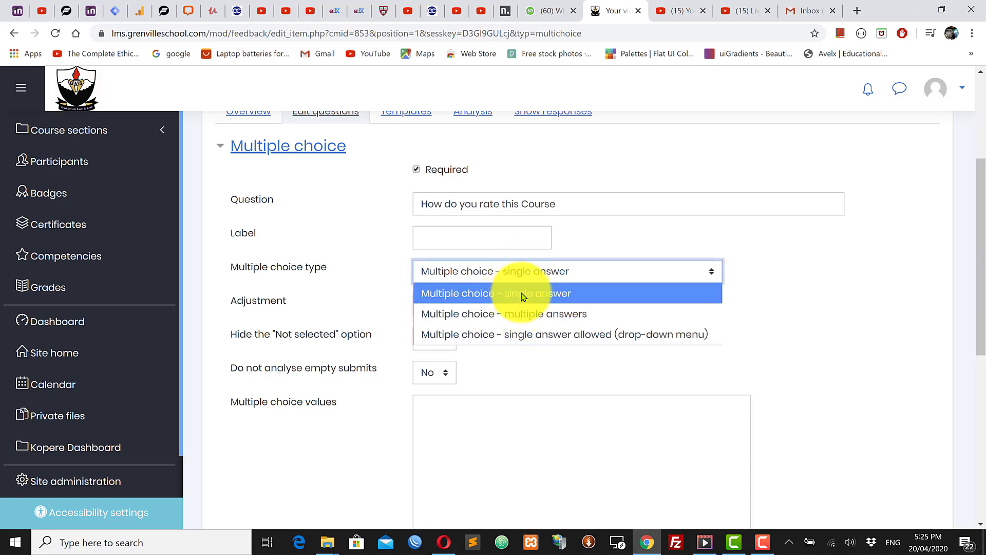
{"action": "left_click", "coordinate": [517, 297]}
{"action": "left_click", "coordinate": [465, 310]}
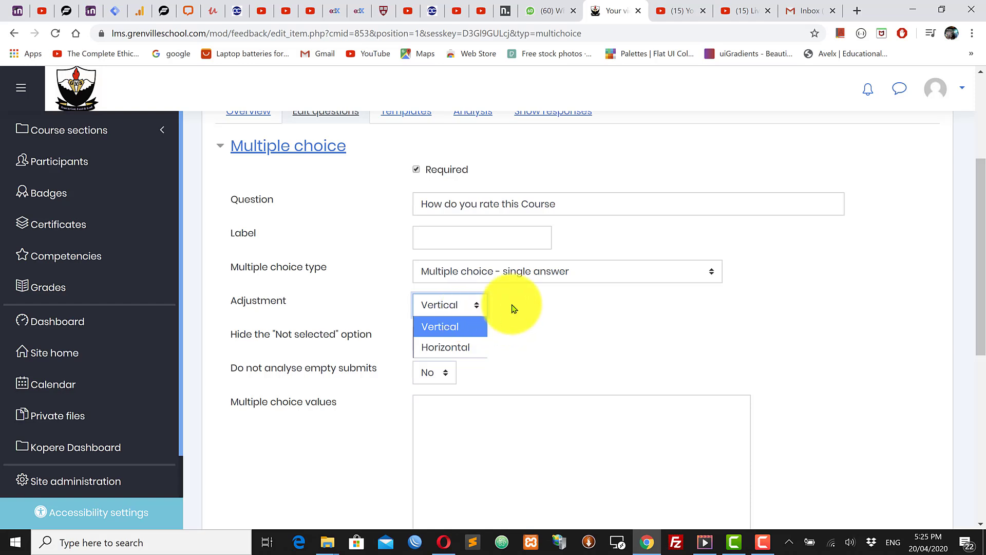
{"action": "left_click", "coordinate": [534, 301]}
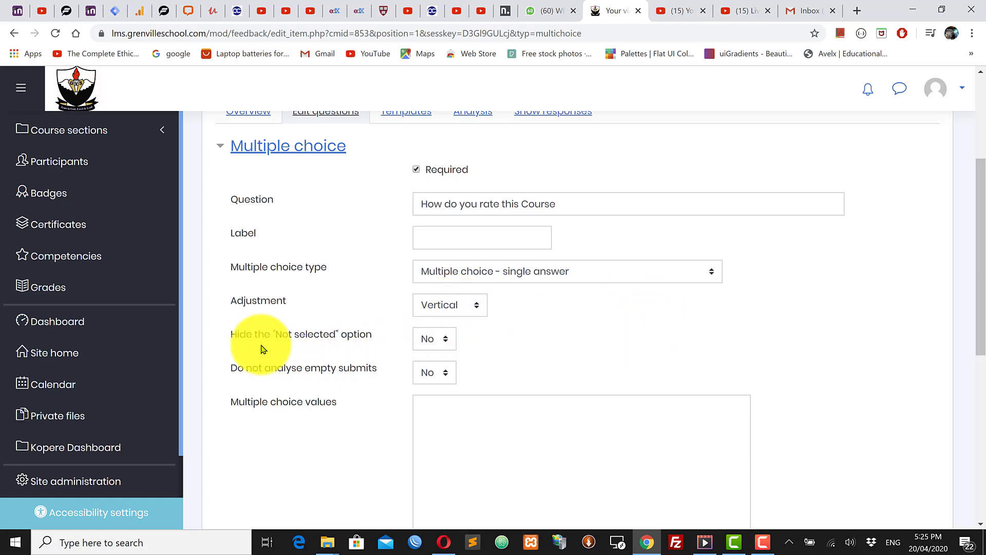
- Set the question's Hide the "Not selected" option to Yes
{"action": "left_click_drag", "start_coordinate": [231, 334], "coordinate": [289, 342]}
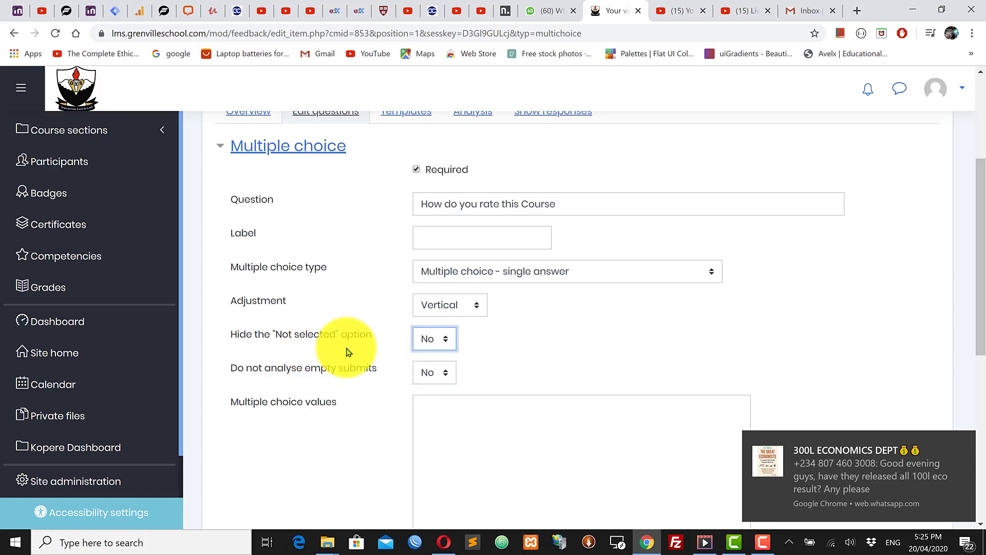
{"action": "left_click", "coordinate": [430, 343]}
{"action": "left_click", "coordinate": [435, 380]}
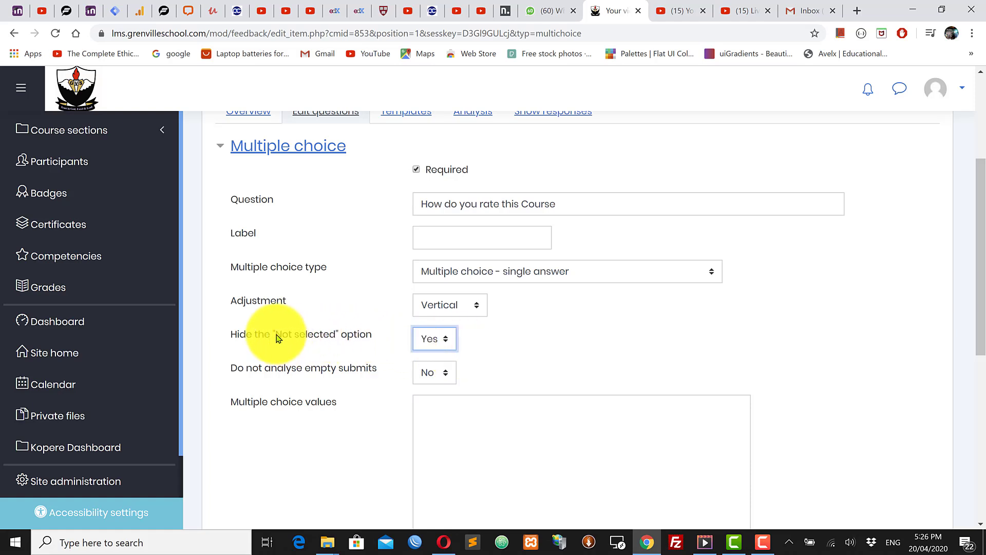
{"action": "left_click_drag", "start_coordinate": [276, 334], "coordinate": [352, 337]}
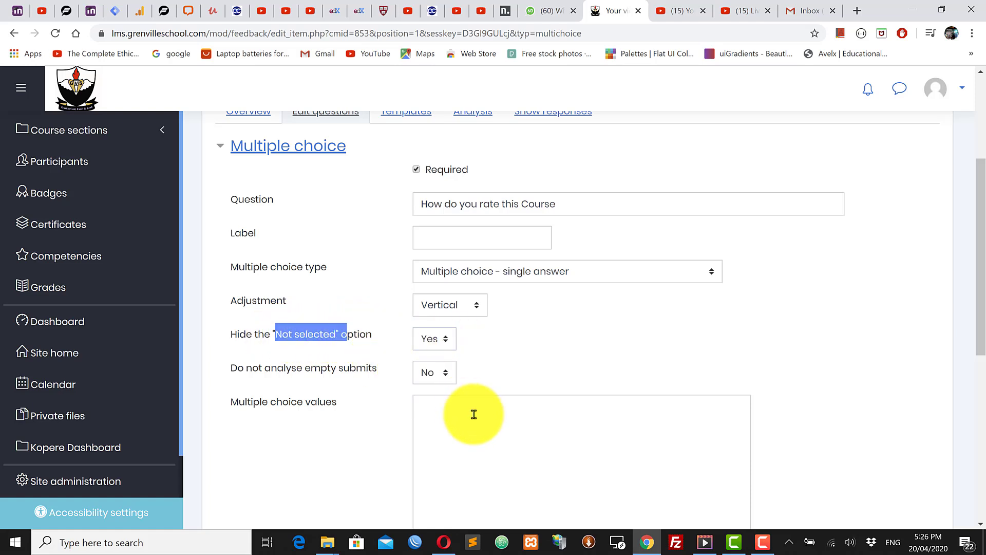
- Enter the multiple choice values Outstanding, Good, Satisfactory and Poor, one per line
{"action": "left_click", "coordinate": [434, 413]}
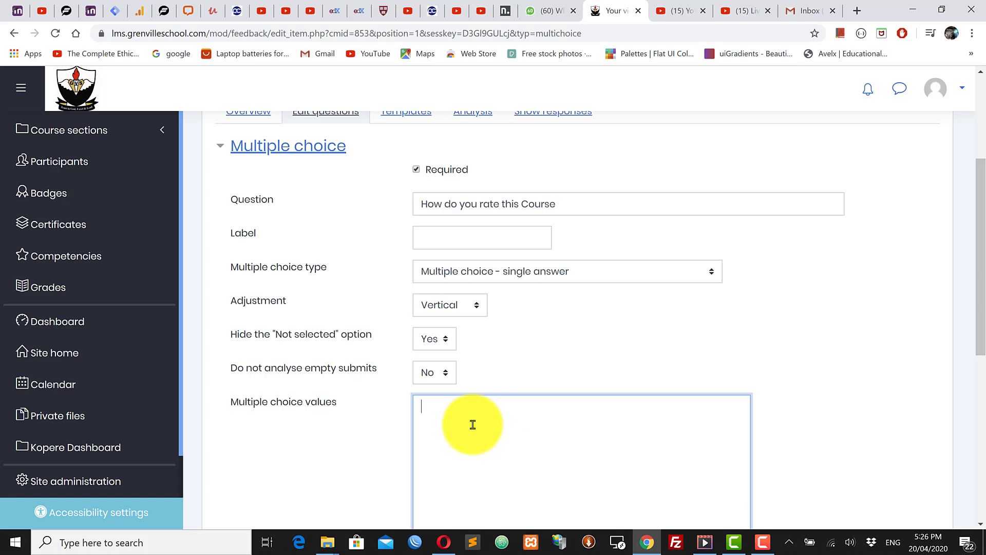
{"action": "scroll", "coordinate": [471, 424], "scroll_direction": "down", "scroll_amount": 3}
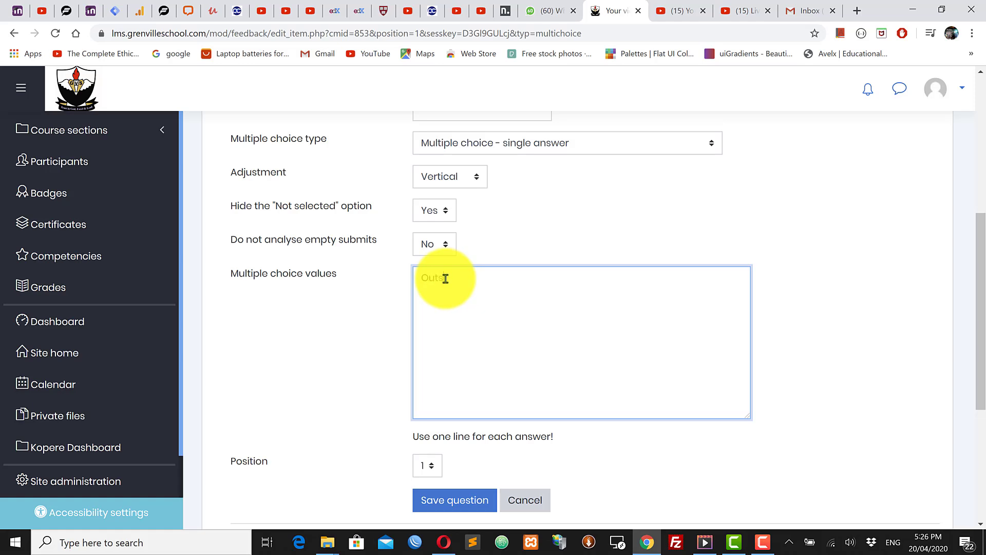
{"action": "type", "text": "g"}
{"action": "key", "text": "Return"}
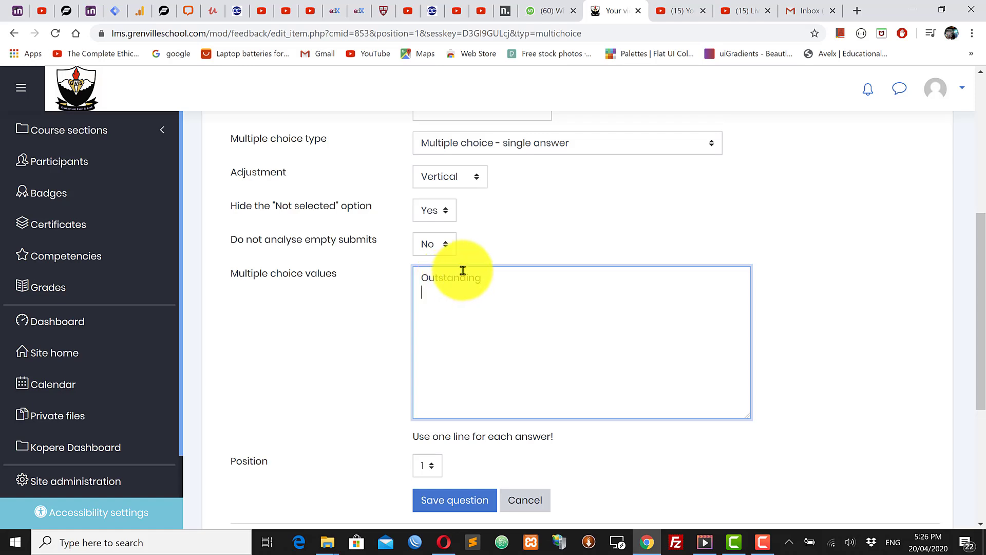
{"action": "type", "text": "Good"}
{"action": "type", "text": "or"}
{"action": "type", "text": "Poor"}
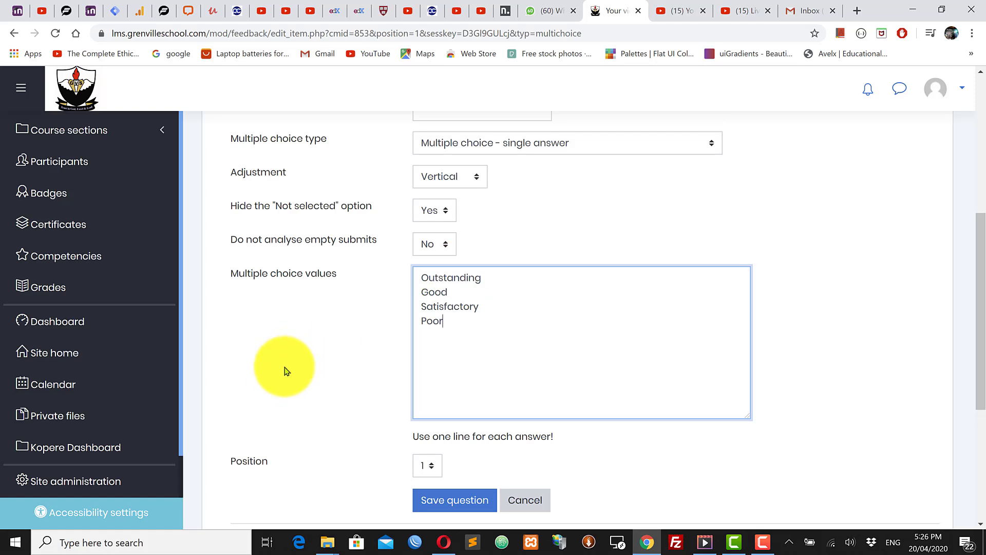
- Check the completed multiple choice settings and save the course rating question
{"action": "scroll", "coordinate": [462, 430], "scroll_direction": "down", "scroll_amount": 1}
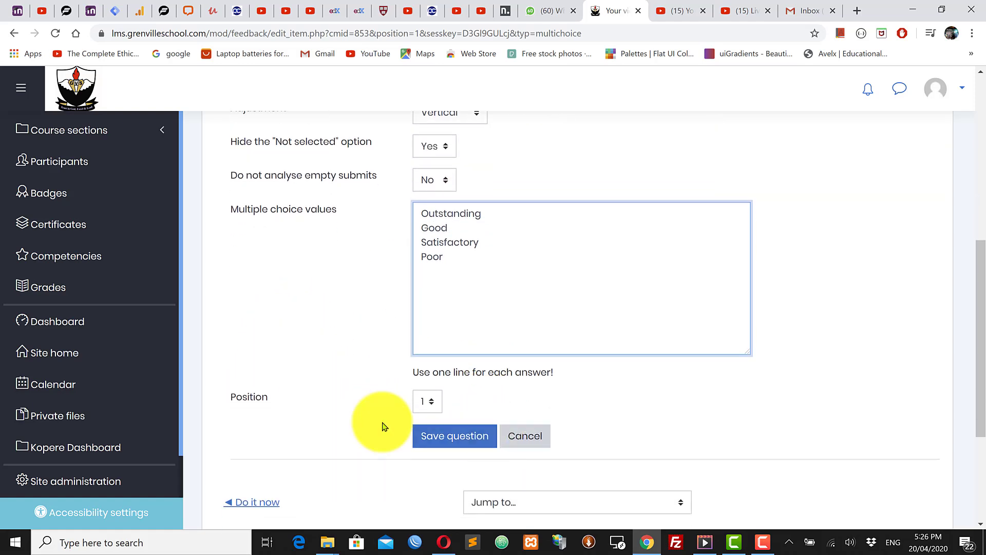
{"action": "scroll", "coordinate": [497, 260], "scroll_direction": "up", "scroll_amount": 4}
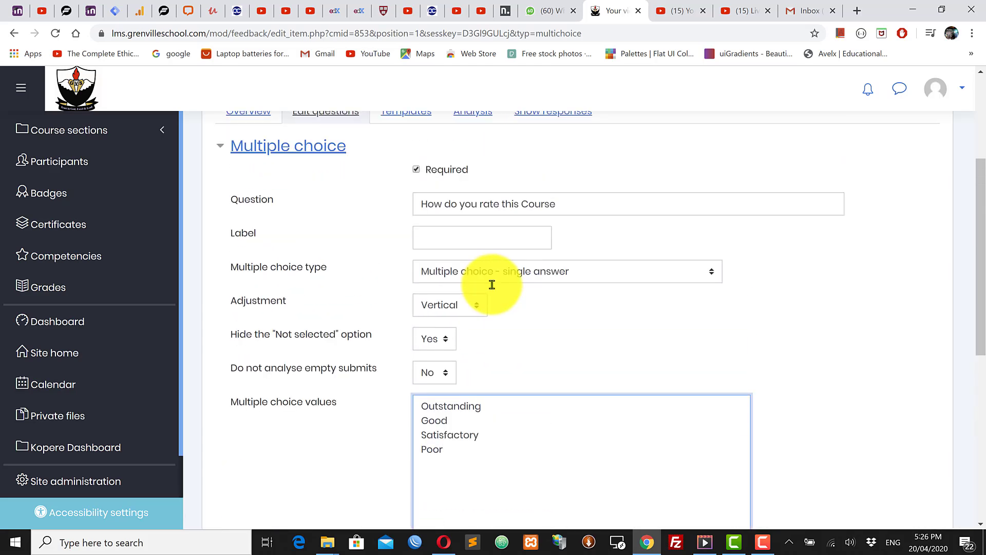
{"action": "scroll", "coordinate": [494, 285], "scroll_direction": "up", "scroll_amount": 2}
{"action": "scroll", "coordinate": [495, 286], "scroll_direction": "down", "scroll_amount": 6}
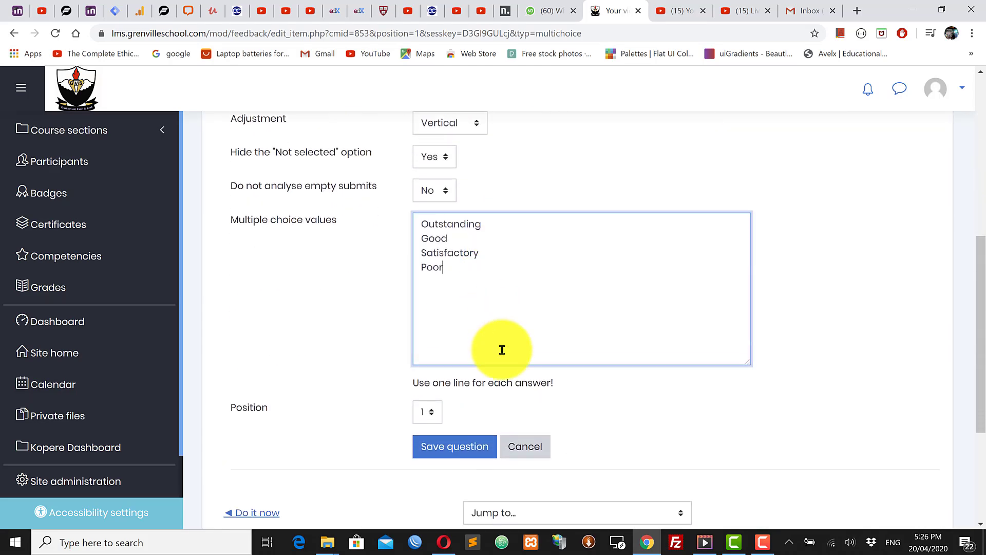
{"action": "left_click", "coordinate": [462, 438]}
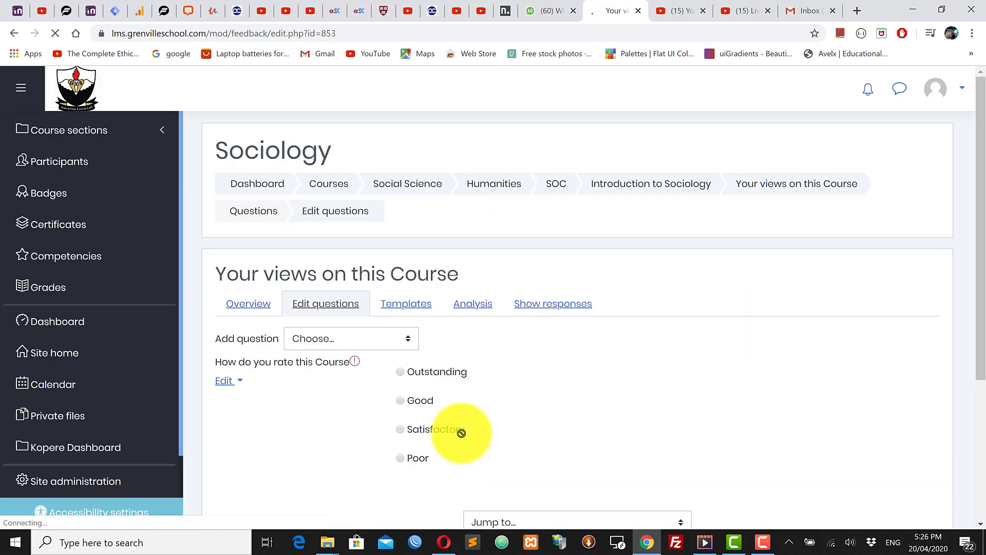
- Start adding a Short text answer question, leaving the page without saving the sample answer selection
{"action": "scroll", "coordinate": [483, 437], "scroll_direction": "down", "scroll_amount": 2}
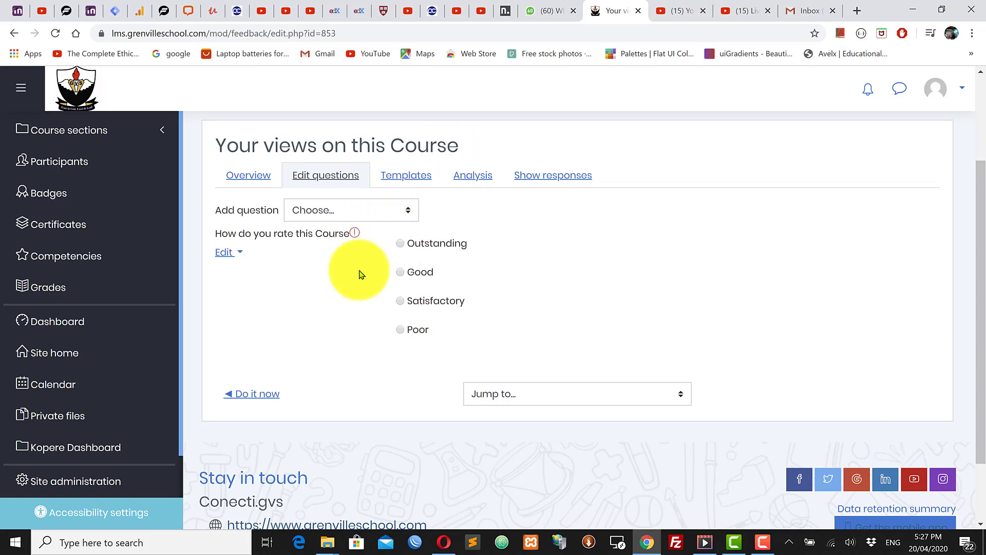
{"action": "left_click", "coordinate": [360, 211]}
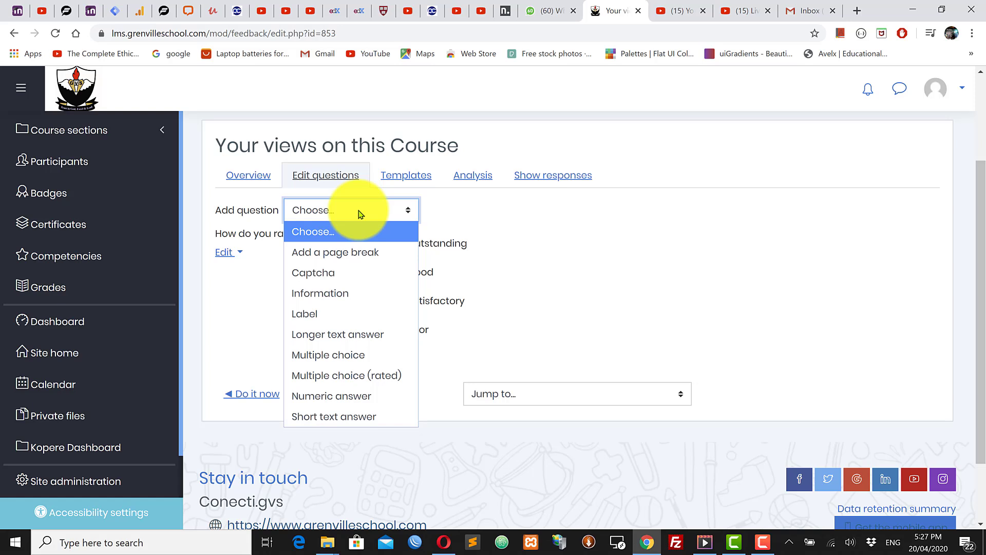
{"action": "left_click", "coordinate": [609, 250]}
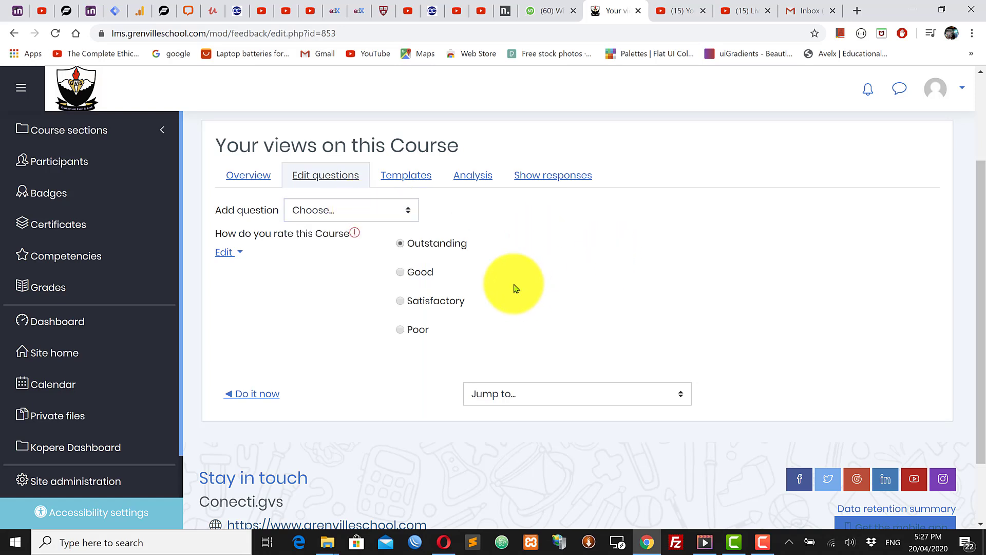
{"action": "left_click", "coordinate": [363, 210]}
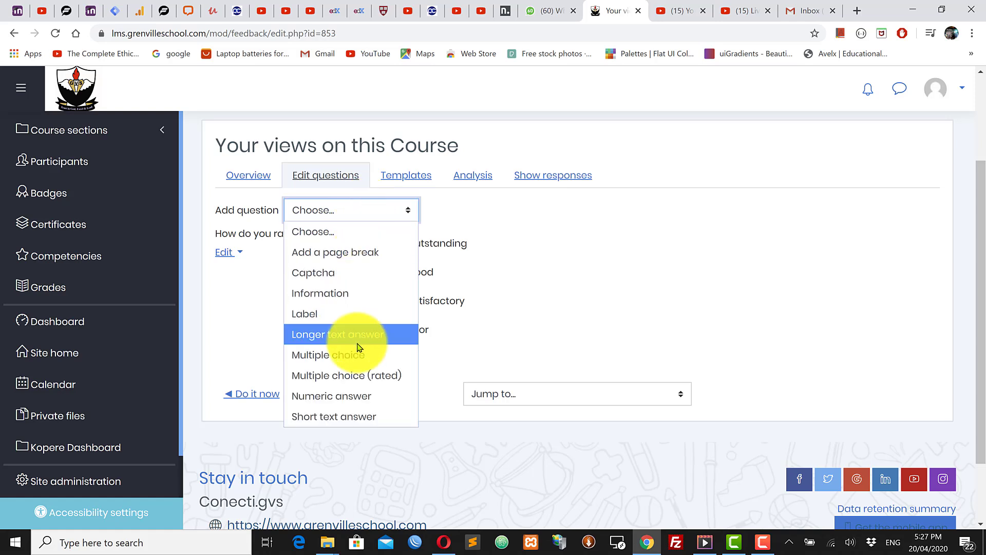
{"action": "left_click", "coordinate": [356, 419]}
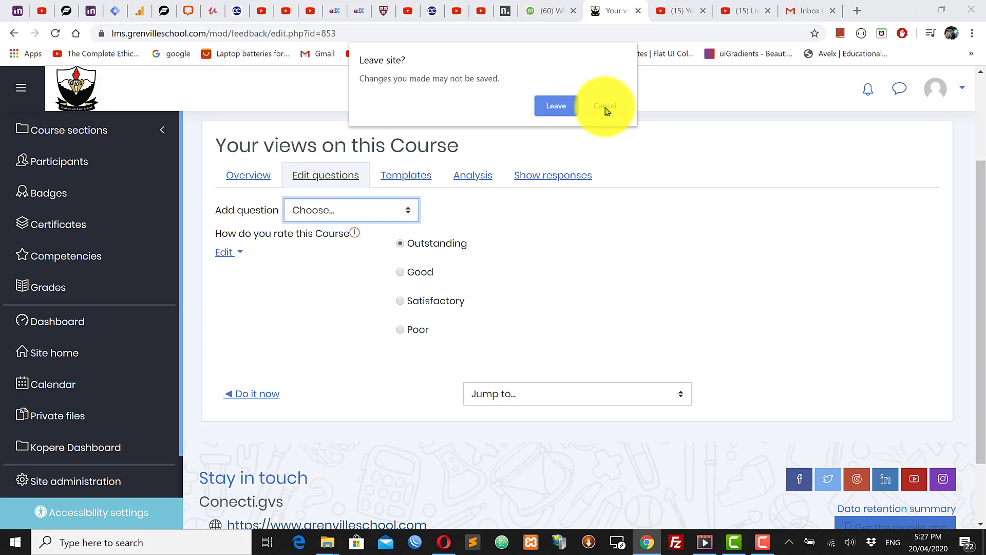
{"action": "left_click", "coordinate": [559, 108]}
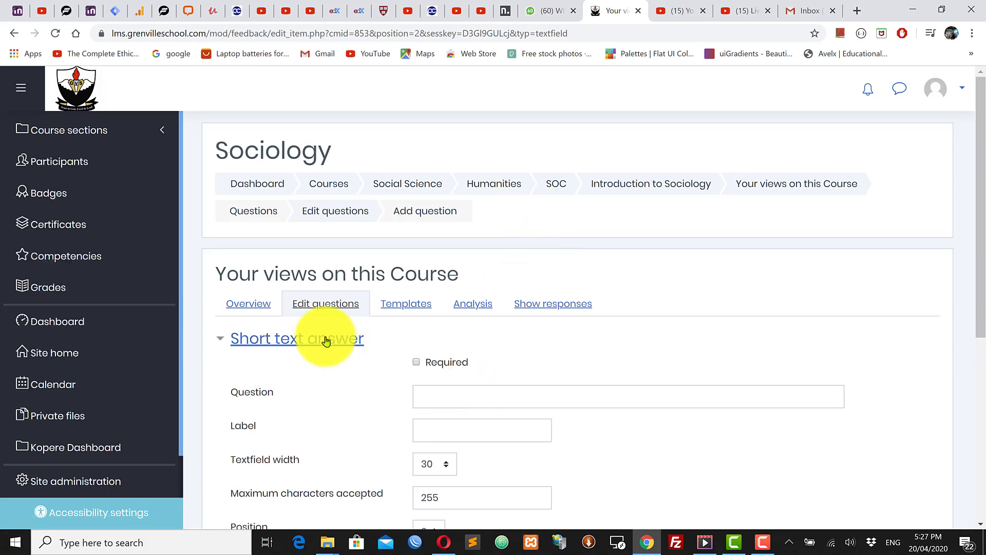
- Leave the new question form and review the feedback activity's overview page
{"action": "left_click", "coordinate": [249, 307]}
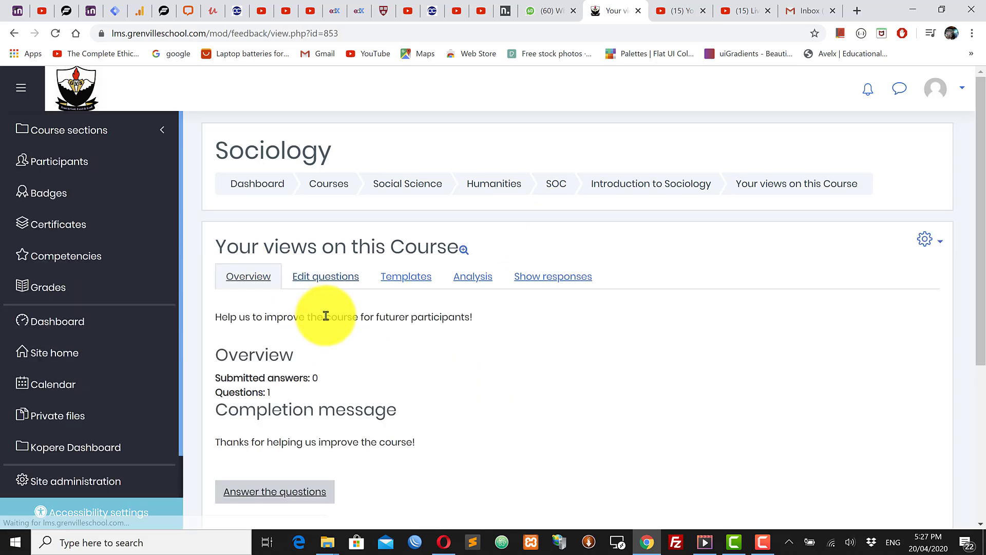
{"action": "scroll", "coordinate": [341, 315], "scroll_direction": "down", "scroll_amount": 3}
{"action": "scroll", "coordinate": [341, 316], "scroll_direction": "up", "scroll_amount": 3}
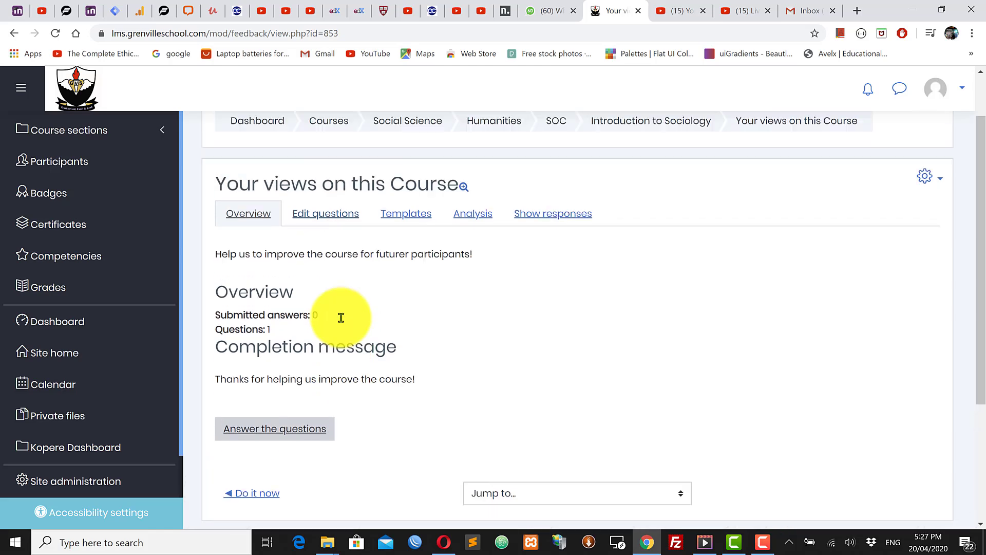
- Reopen the feedback's questions for editing and add a Short text answer question
{"action": "left_click", "coordinate": [335, 277]}
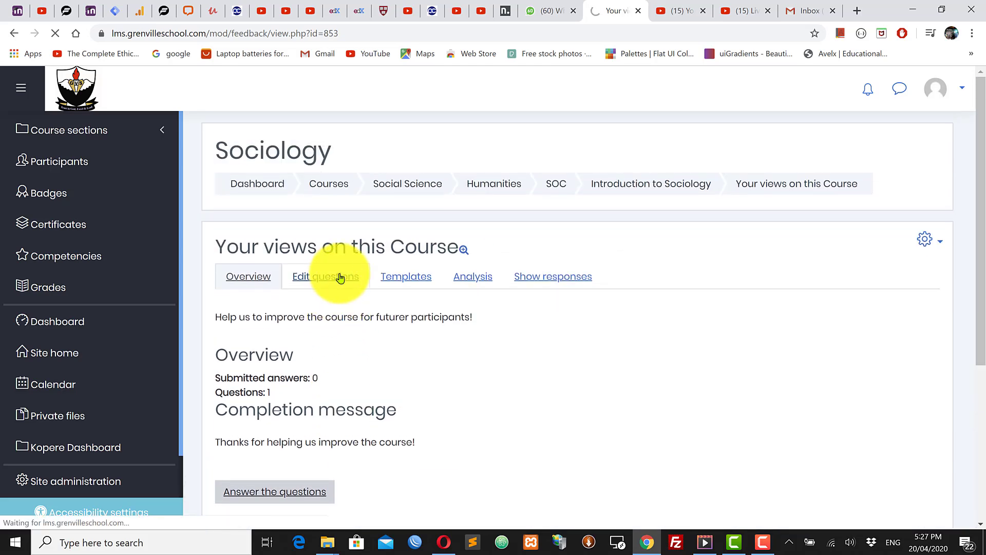
{"action": "scroll", "coordinate": [361, 297], "scroll_direction": "down", "scroll_amount": 2}
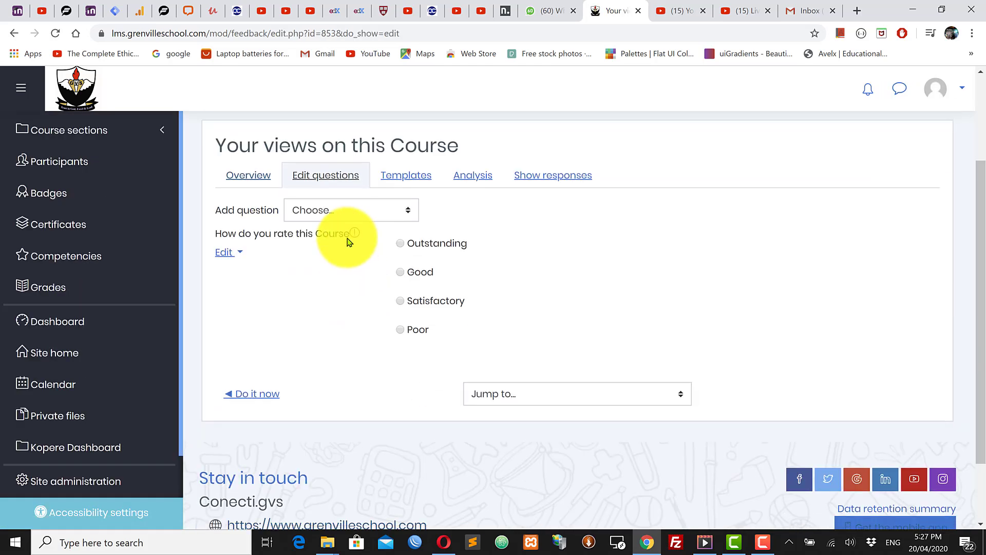
{"action": "left_click", "coordinate": [366, 210]}
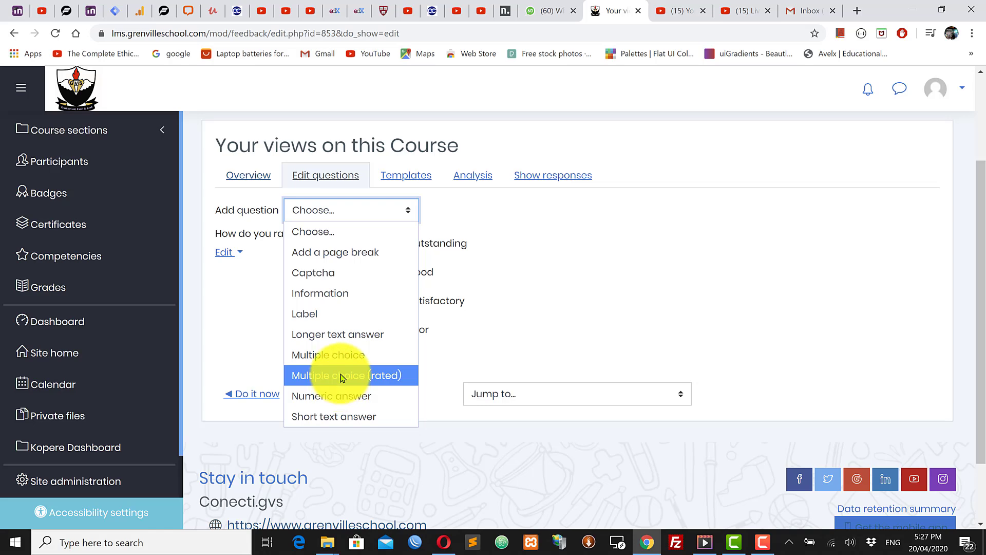
{"action": "left_click", "coordinate": [342, 416]}
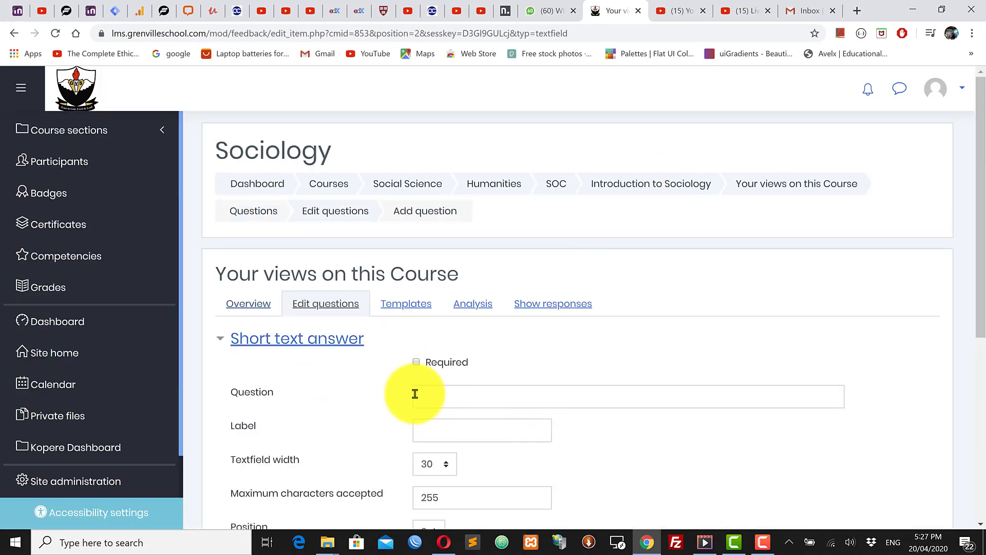
- Make the short text question required and enter "In one word, how would you describe the course to other students?" as its question text
{"action": "left_click", "coordinate": [416, 361]}
{"action": "left_click", "coordinate": [450, 404]}
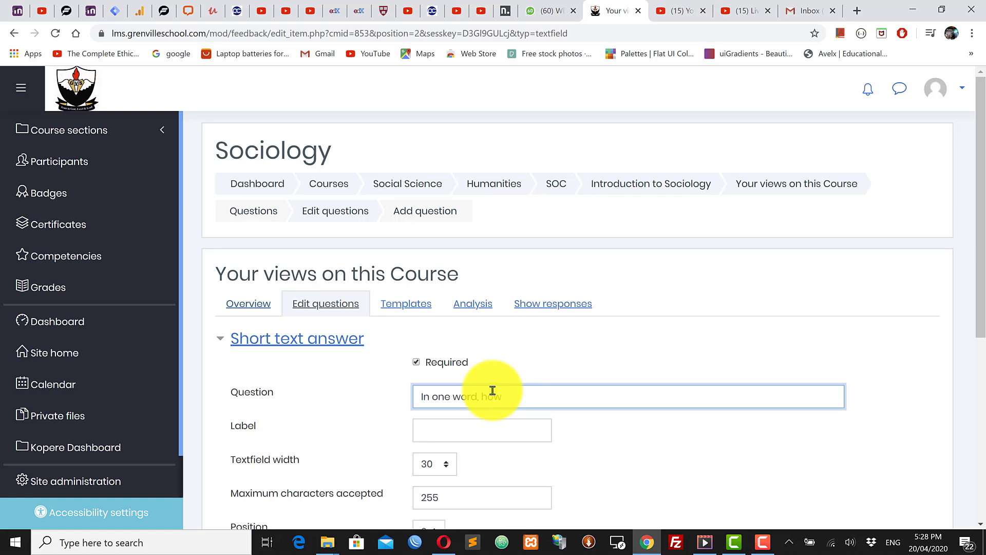
{"action": "type", "text": "would you describe the "}
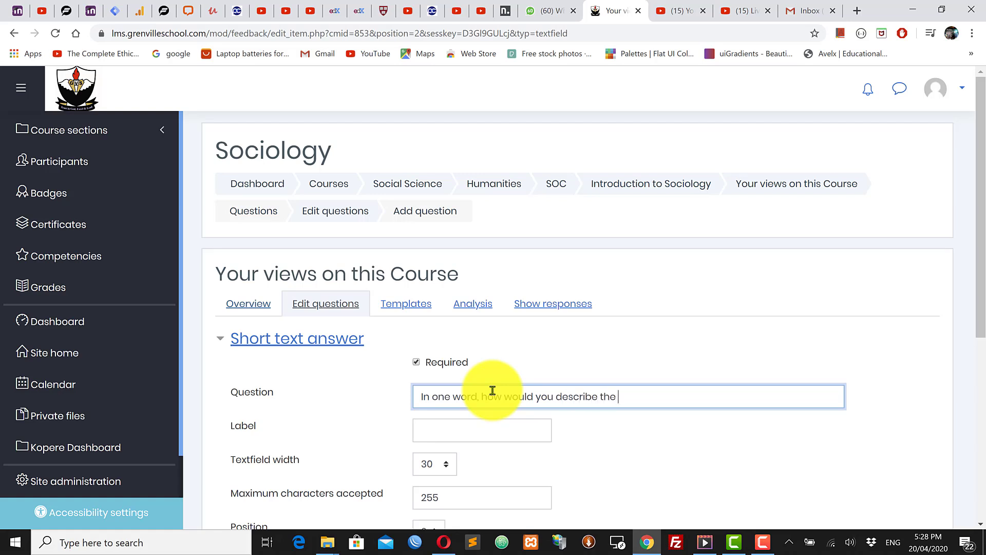
{"action": "type", "text": "course to other students?"}
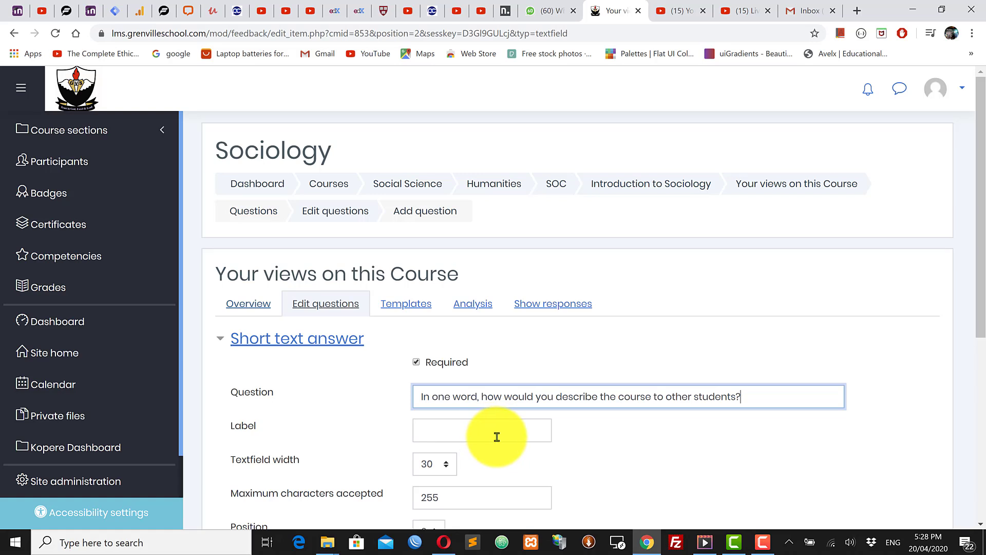
- Review the short text question's wording, label, textfield width, maximum characters and position settings
{"action": "scroll", "coordinate": [497, 433], "scroll_direction": "down", "scroll_amount": 1}
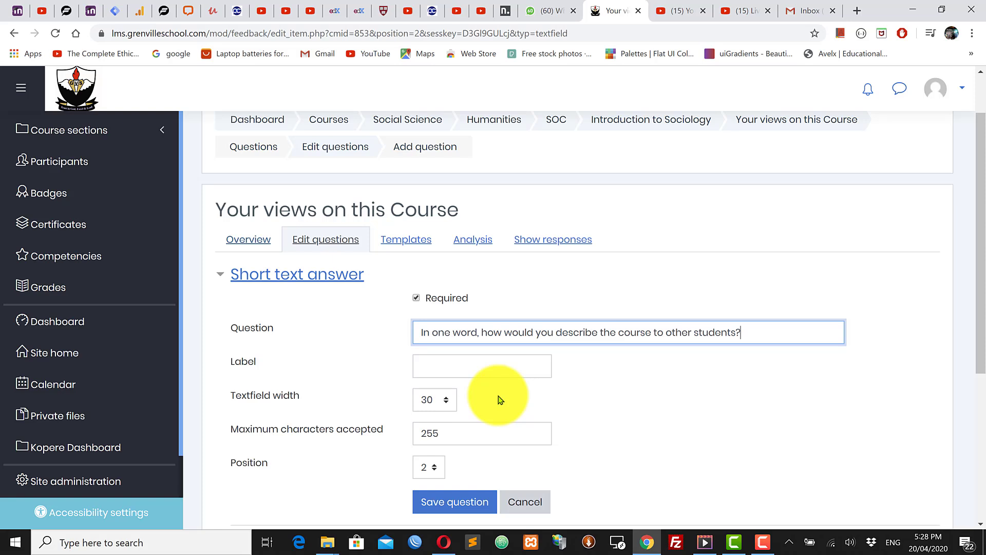
{"action": "left_click", "coordinate": [456, 366]}
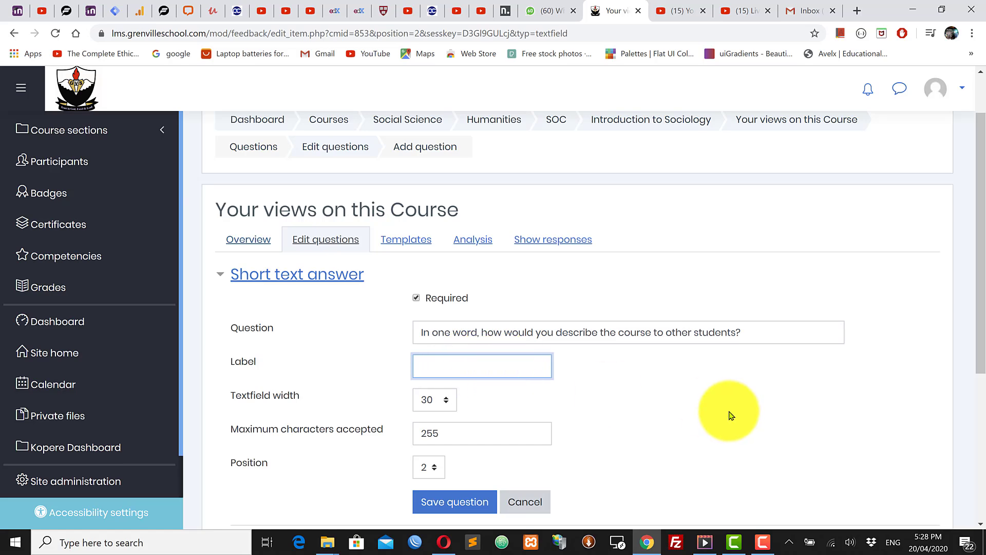
{"action": "scroll", "coordinate": [626, 403], "scroll_direction": "down", "scroll_amount": 3}
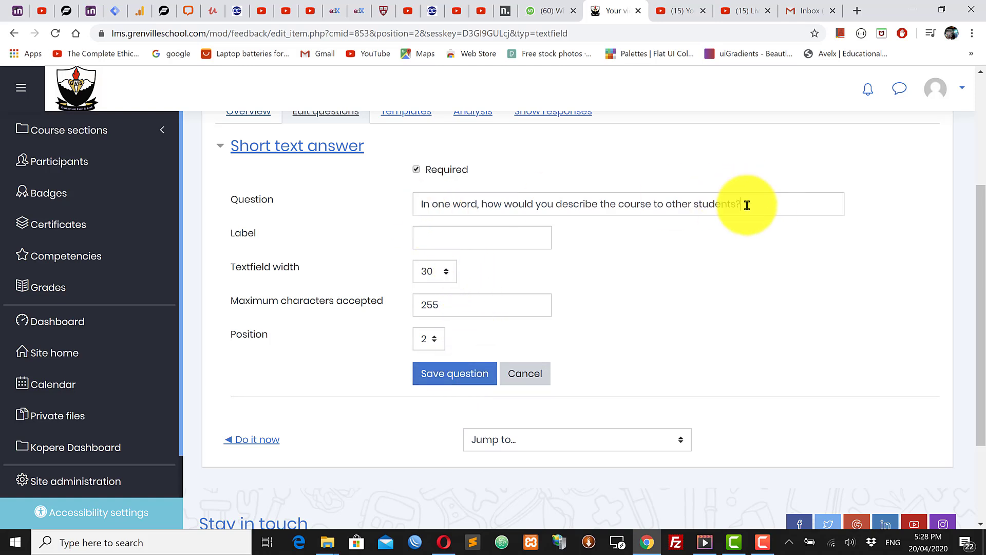
{"action": "left_click_drag", "start_coordinate": [744, 204], "coordinate": [394, 208]}
{"action": "left_click", "coordinate": [707, 304]}
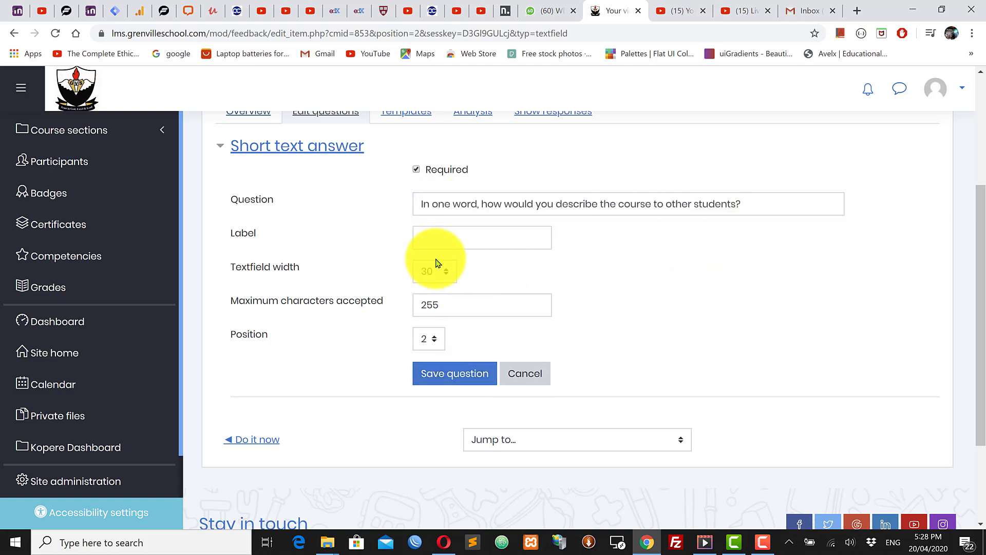
- Save the short text answer question and check both questions in the feedback's question list
{"action": "left_click", "coordinate": [452, 373]}
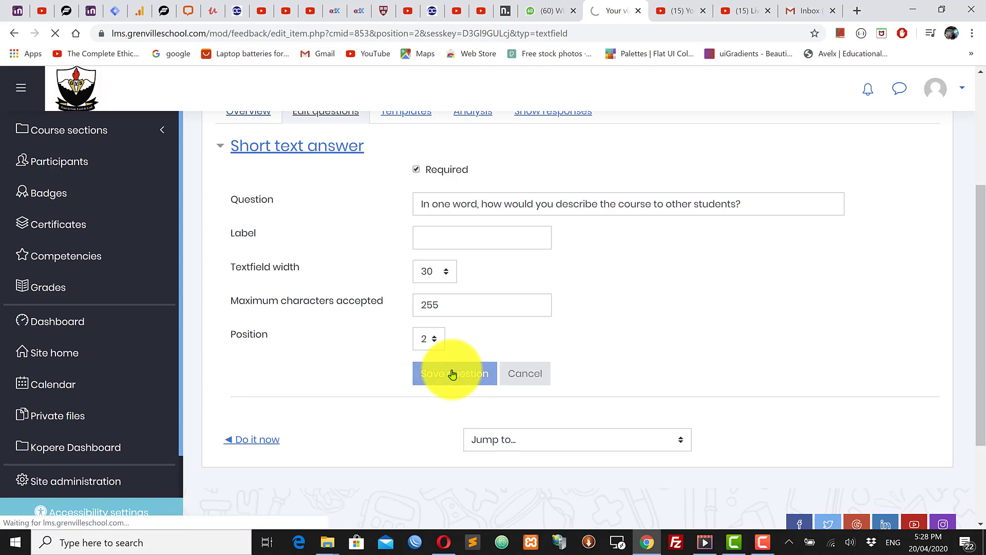
{"action": "scroll", "coordinate": [430, 383], "scroll_direction": "down", "scroll_amount": 2}
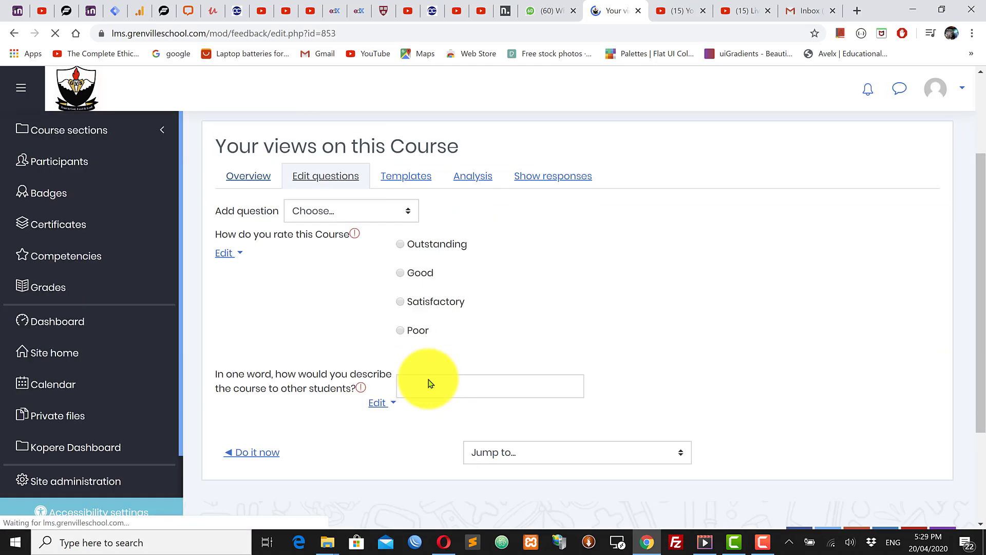
{"action": "scroll", "coordinate": [429, 383], "scroll_direction": "down", "scroll_amount": 1}
{"action": "scroll", "coordinate": [383, 221], "scroll_direction": "up", "scroll_amount": 1}
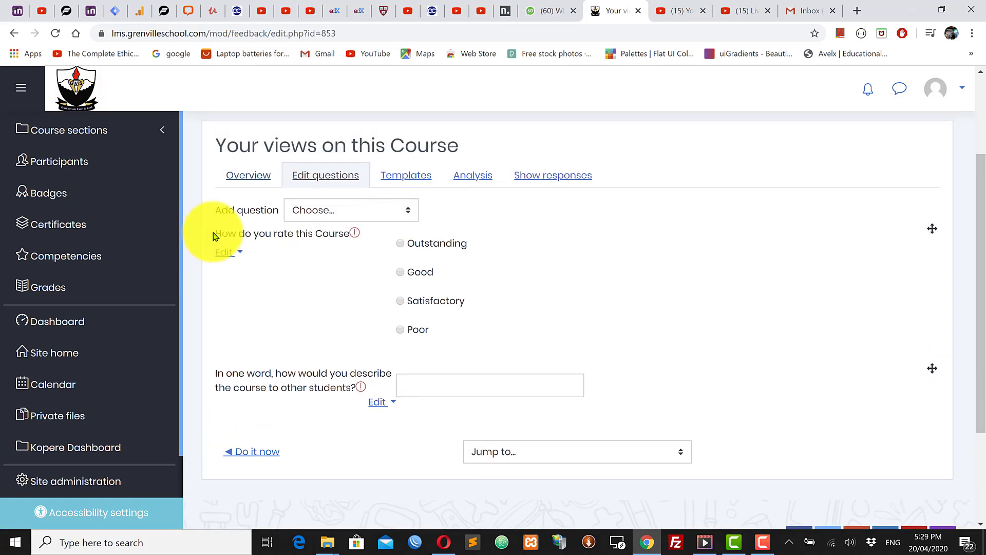
{"action": "left_click_drag", "start_coordinate": [213, 232], "coordinate": [337, 244]}
{"action": "left_click", "coordinate": [545, 257]}
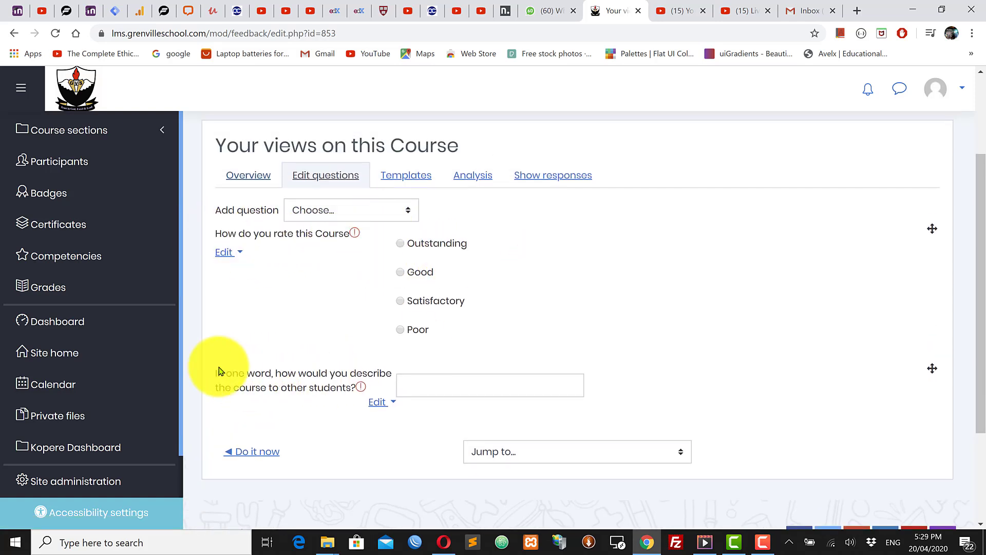
{"action": "left_click_drag", "start_coordinate": [212, 374], "coordinate": [271, 383]}
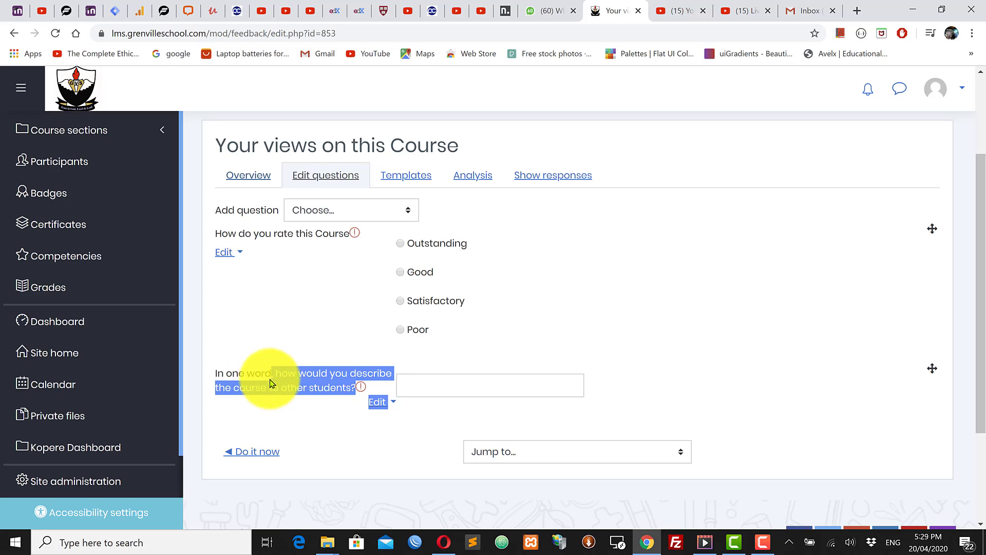
{"action": "left_click", "coordinate": [480, 366]}
- Add a Multiple choice question to the feedback and make it required
{"action": "scroll", "coordinate": [480, 365], "scroll_direction": "up", "scroll_amount": 2}
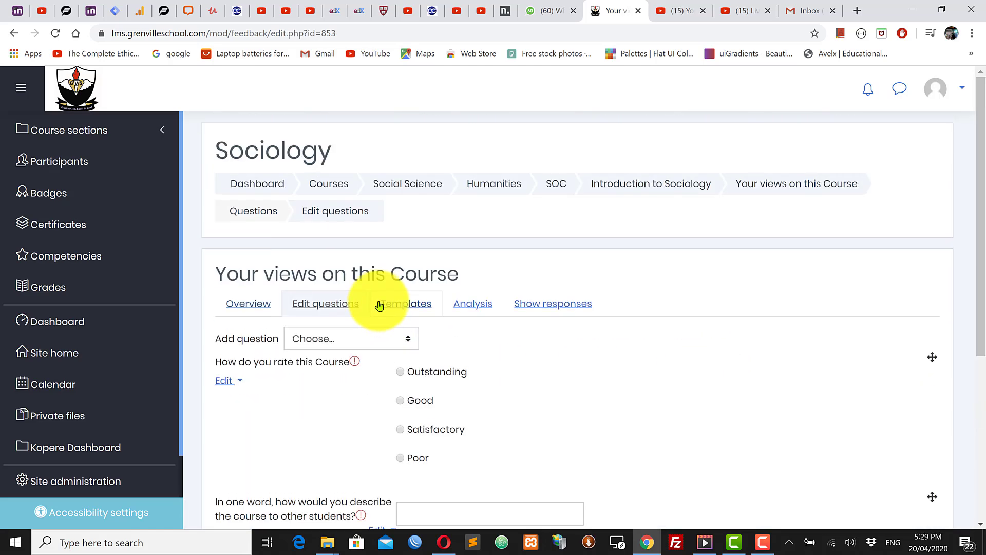
{"action": "left_click", "coordinate": [357, 339]}
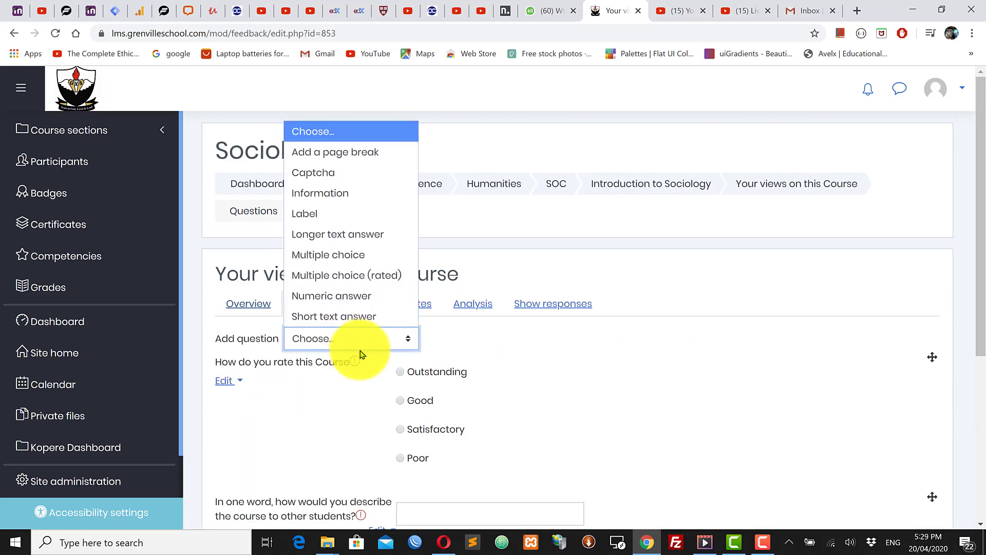
{"action": "left_click", "coordinate": [343, 258]}
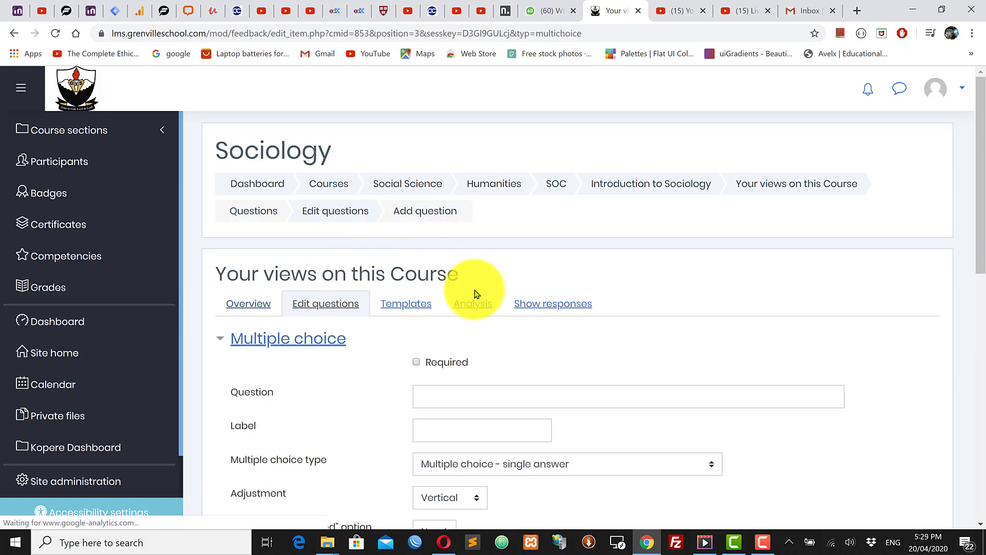
{"action": "left_click", "coordinate": [418, 362]}
- Enter "Did you use the Grenville app?" as the multiple choice question's text
{"action": "left_click", "coordinate": [458, 397]}
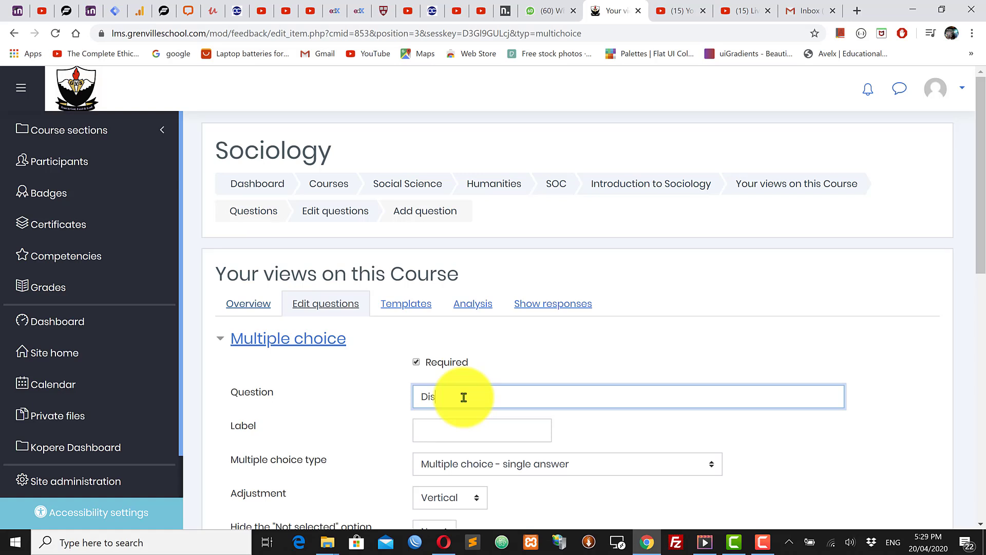
{"action": "key", "text": "BackSpace"}
{"action": "type", "text": "d you"}
{"action": "key", "text": "BackSpace"}
{"action": "key", "text": "BackSpace"}
{"action": "key", "text": "BackSpace"}
{"action": "key", "text": "BackSpace"}
{"action": "type", "text": "Have yo"}
{"action": "key", "text": "ctrl+a"}
{"action": "key", "text": "BackSpace"}
{"action": "type", "text": "Did you use the Grenvidle"}
{"action": "key", "text": "BackSpace"}
{"action": "key", "text": "BackSpace"}
{"action": "key", "text": "BackSpace"}
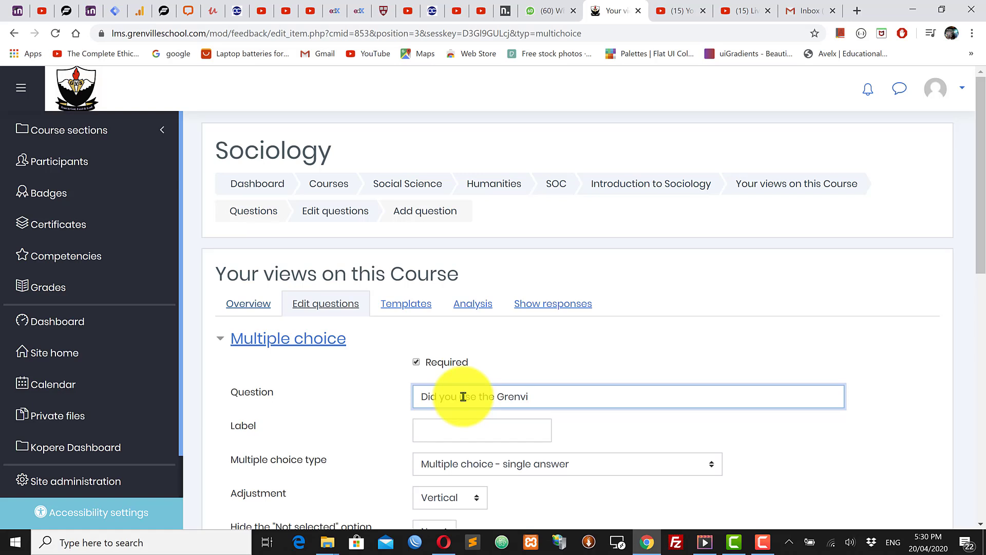
{"action": "type", "text": "lle app?"}
- Label the multiple choice question "Grenville app"
{"action": "scroll", "coordinate": [467, 410], "scroll_direction": "down", "scroll_amount": 1}
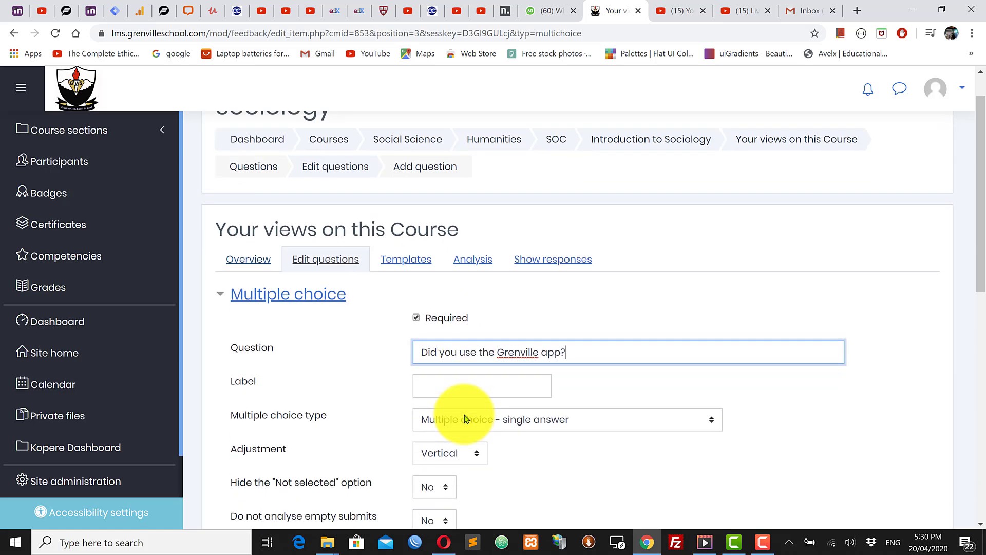
{"action": "scroll", "coordinate": [555, 387], "scroll_direction": "down", "scroll_amount": 1}
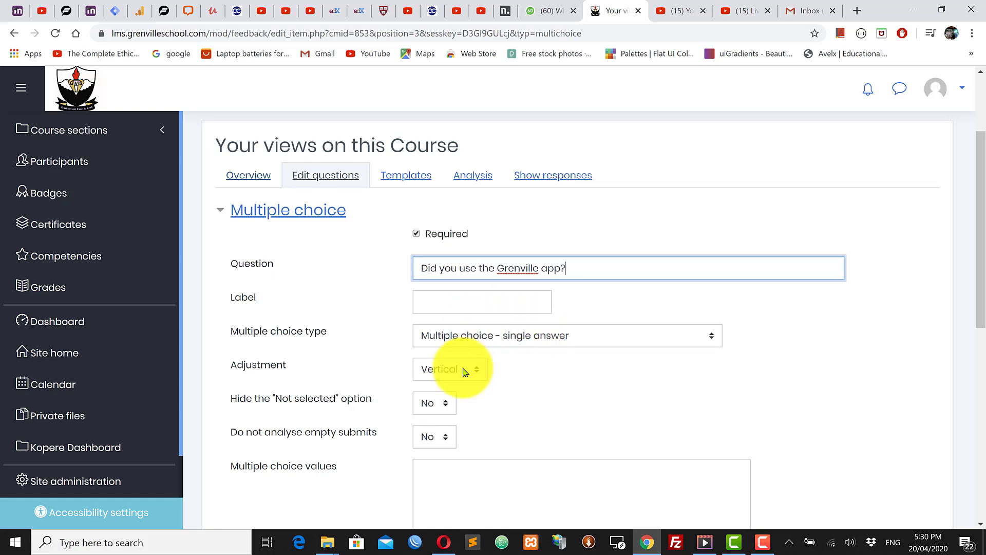
{"action": "scroll", "coordinate": [466, 396], "scroll_direction": "down", "scroll_amount": 1}
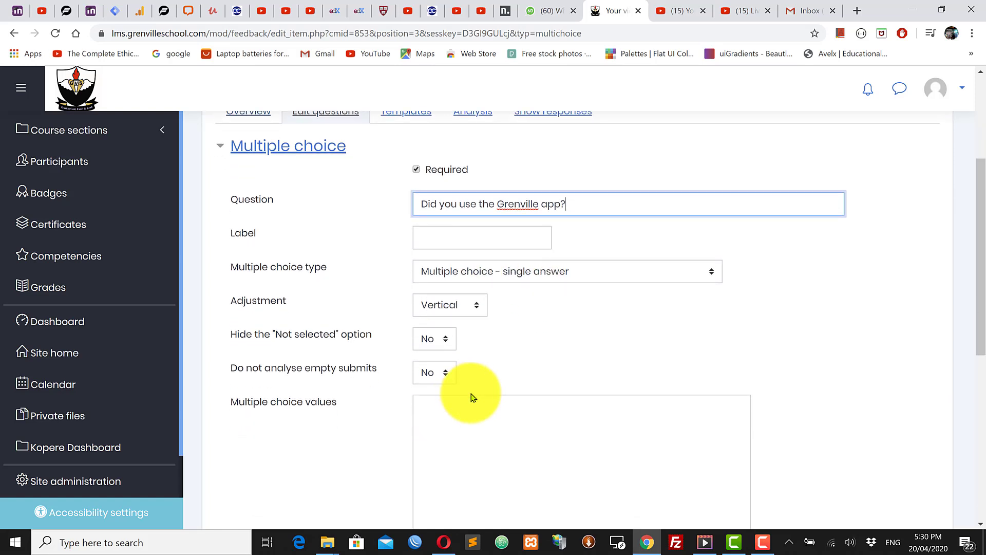
{"action": "left_click", "coordinate": [456, 235]}
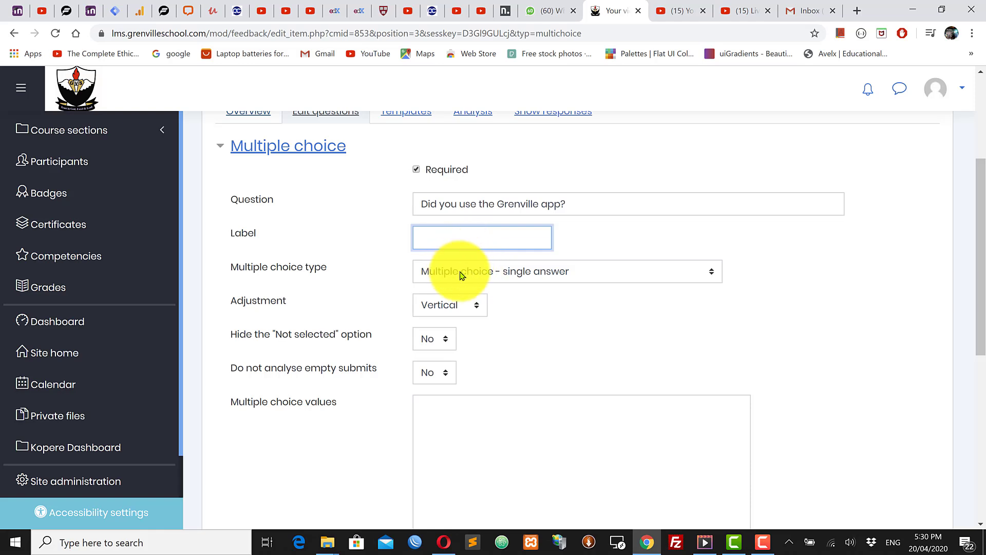
{"action": "type", "text": "Gfrenville"}
{"action": "key", "text": "BackSpace"}
{"action": "key", "text": "BackSpace"}
{"action": "key", "text": "BackSpace"}
{"action": "key", "text": "BackSpace"}
{"action": "key", "text": "BackSpace"}
{"action": "key", "text": "BackSpace"}
{"action": "key", "text": "BackSpace"}
{"action": "key", "text": "BackSpace"}
{"action": "type", "text": "renville app"}
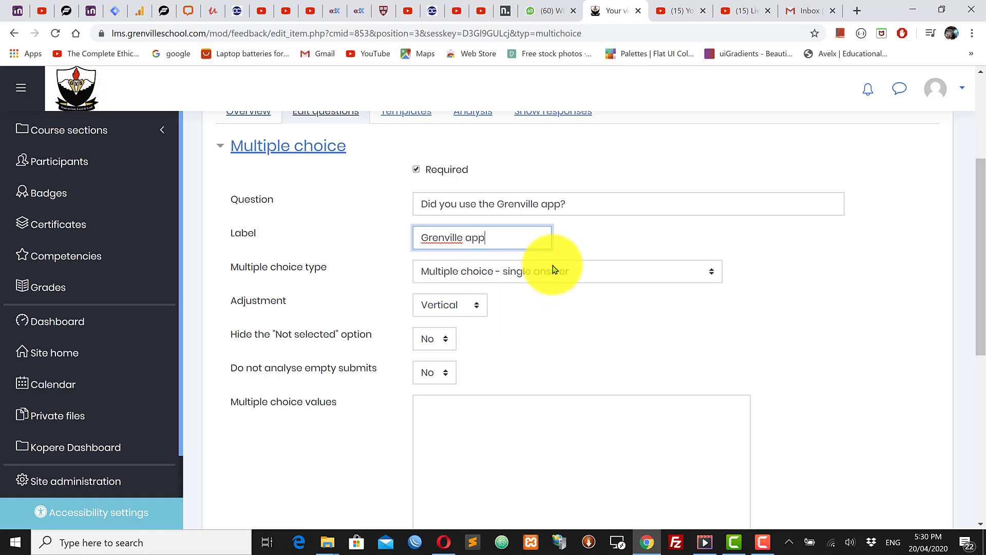
- Set Hide the "Not selected" option to Yes and enter Yes and No on separate lines as the multiple choice values
{"action": "scroll", "coordinate": [493, 329], "scroll_direction": "down", "scroll_amount": 3}
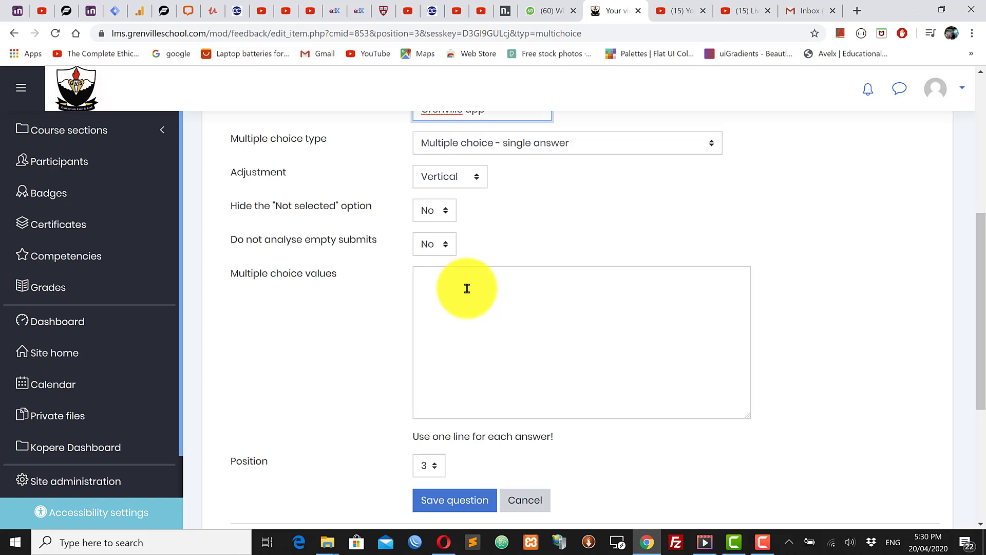
{"action": "left_click", "coordinate": [432, 211]}
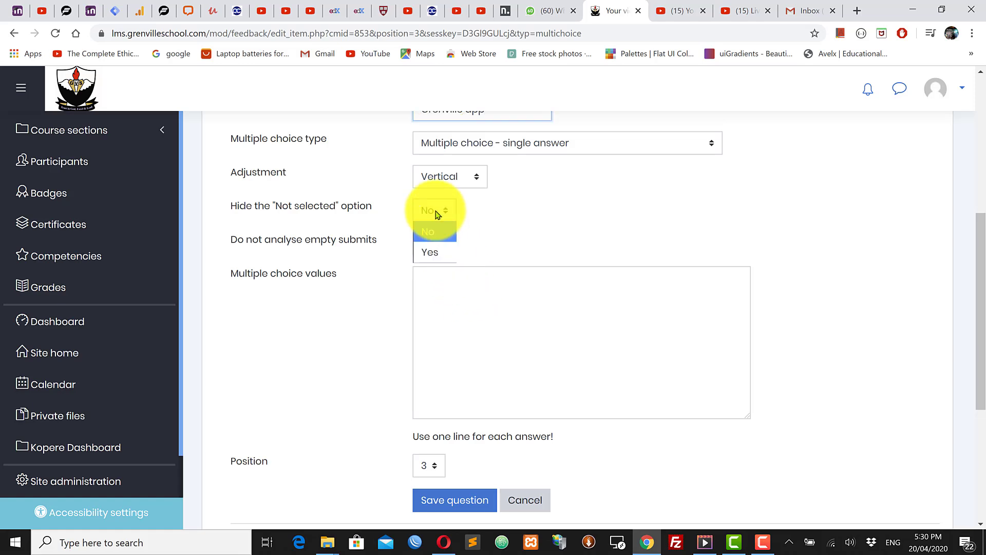
{"action": "left_click", "coordinate": [442, 253]}
{"action": "left_click", "coordinate": [467, 288]}
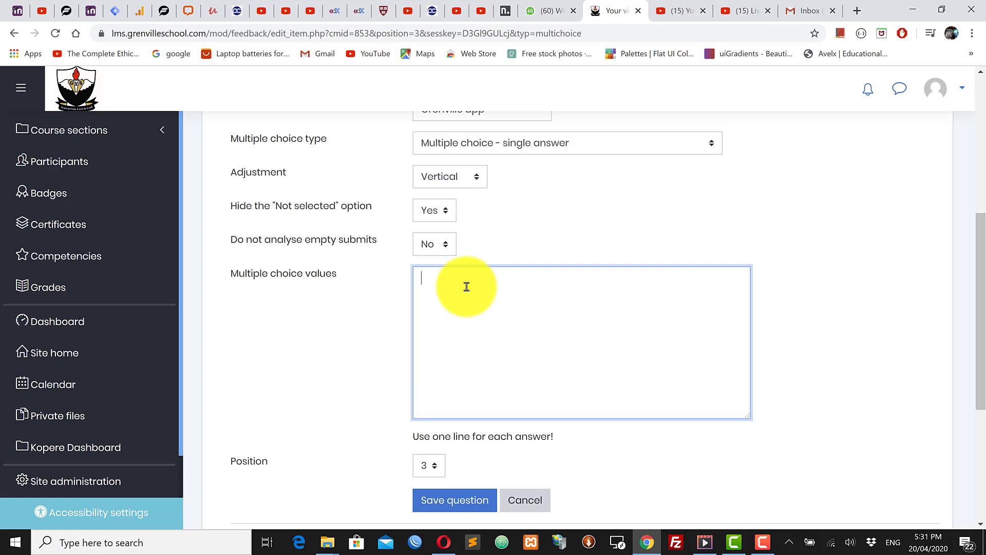
{"action": "type", "text": "Yes "}
{"action": "type", "text": "No"}
- Check the Grenville app question's settings and save the question
{"action": "scroll", "coordinate": [466, 287], "scroll_direction": "up", "scroll_amount": 1}
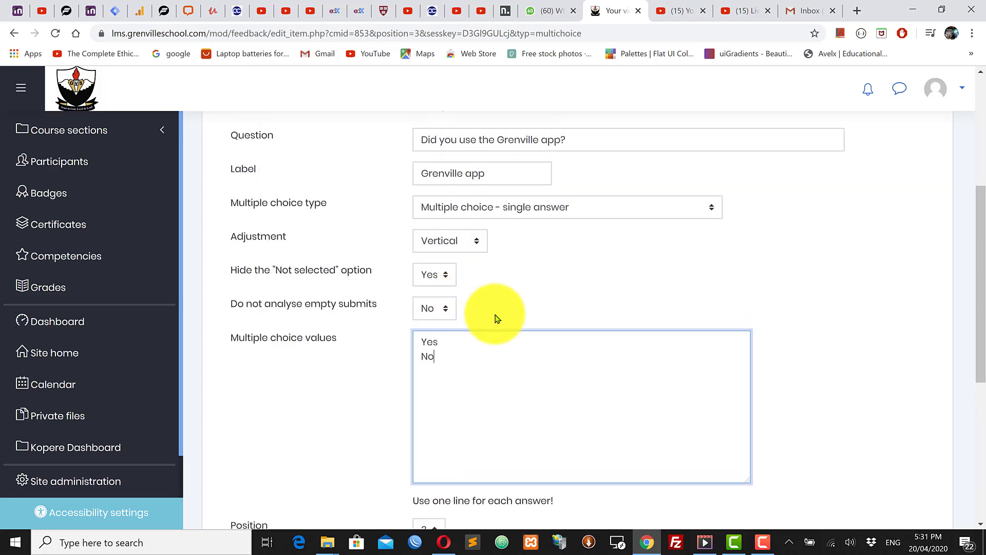
{"action": "scroll", "coordinate": [469, 358], "scroll_direction": "up", "scroll_amount": 2}
{"action": "scroll", "coordinate": [469, 358], "scroll_direction": "down", "scroll_amount": 4}
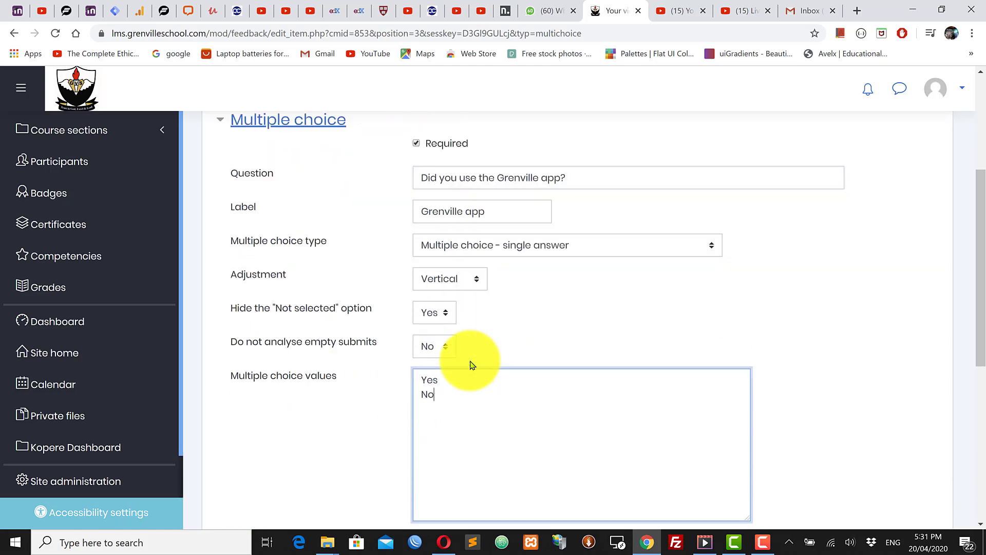
{"action": "scroll", "coordinate": [472, 365], "scroll_direction": "down", "scroll_amount": 2}
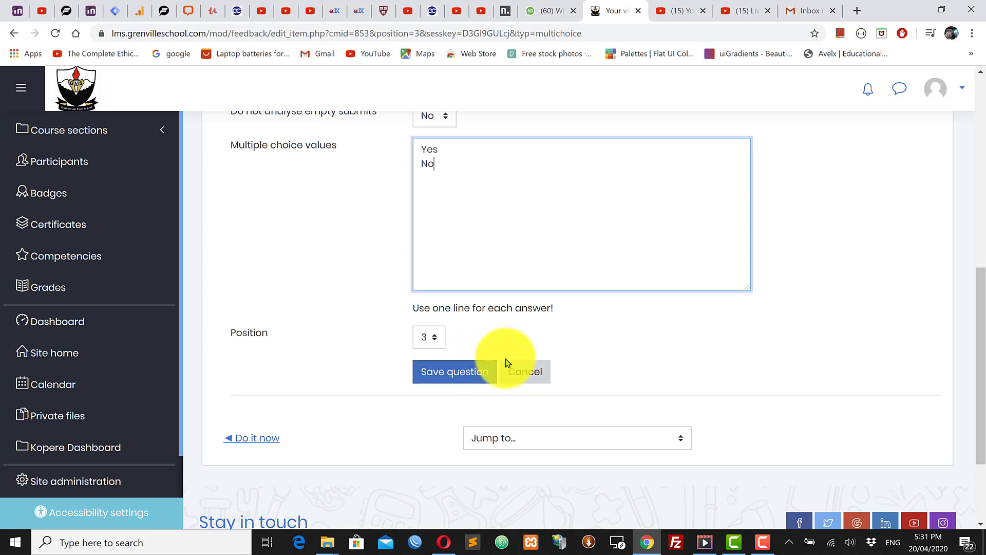
{"action": "scroll", "coordinate": [452, 370], "scroll_direction": "up", "scroll_amount": 6}
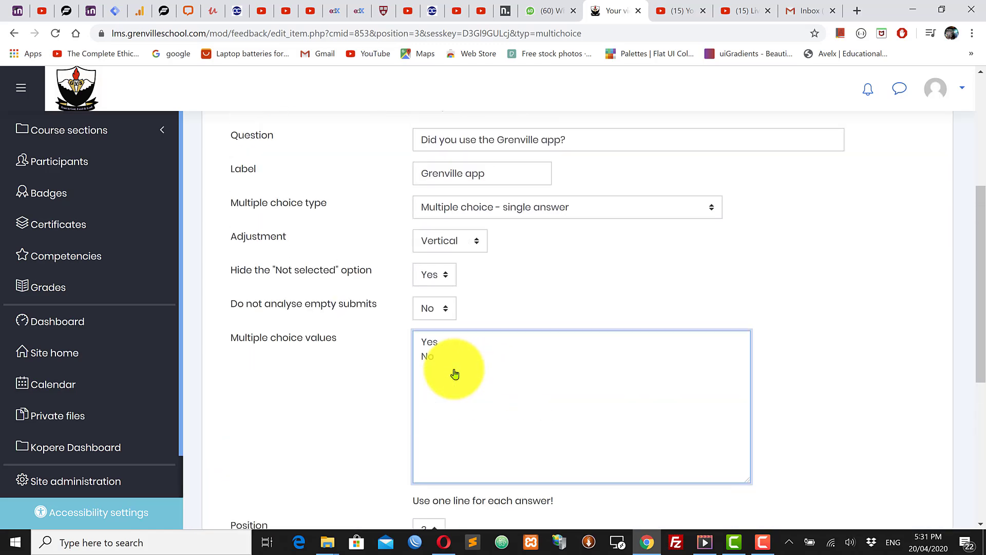
{"action": "scroll", "coordinate": [454, 368], "scroll_direction": "down", "scroll_amount": 7}
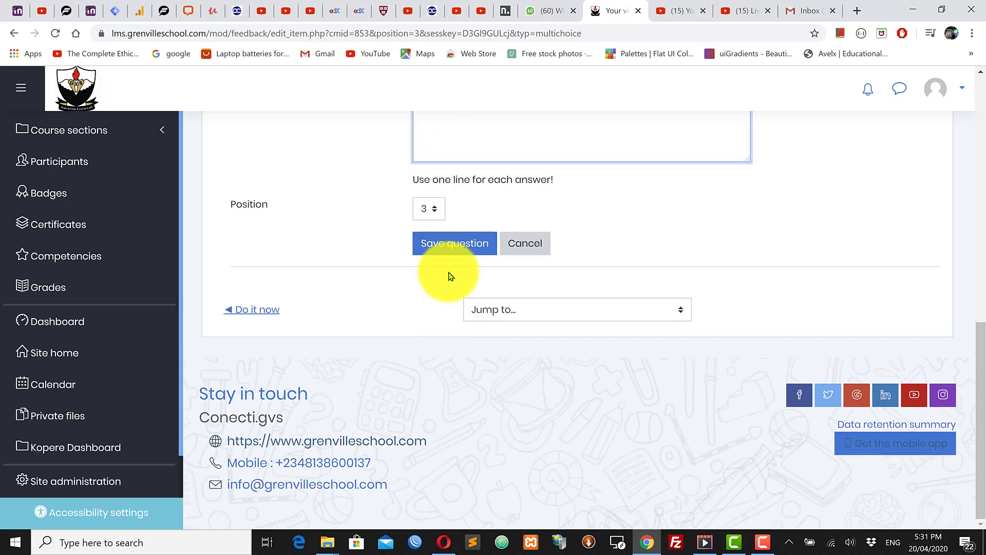
{"action": "left_click", "coordinate": [456, 248]}
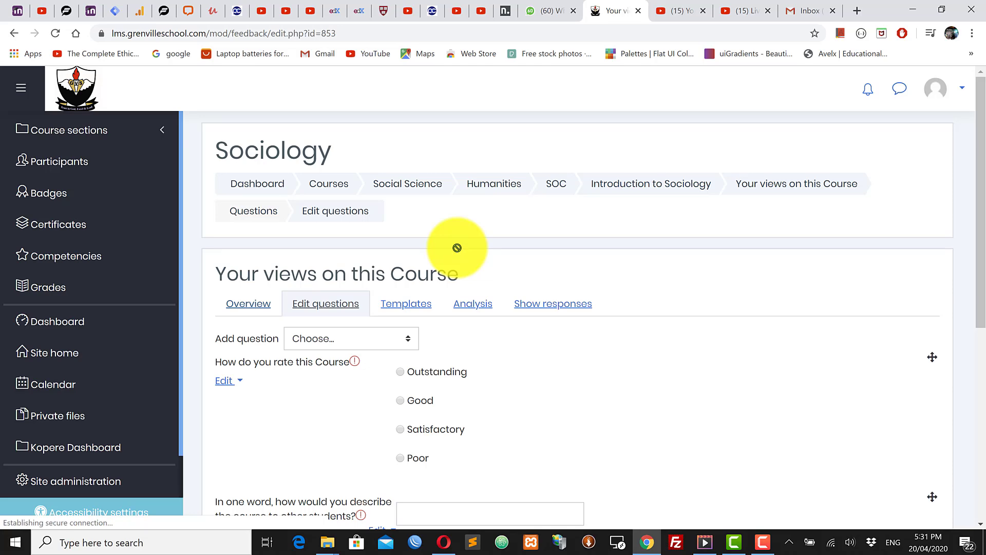
- Review the three questions in the feedback, including how the Grenville app question's label and answer options are displayed
{"action": "scroll", "coordinate": [452, 288], "scroll_direction": "down", "scroll_amount": 1}
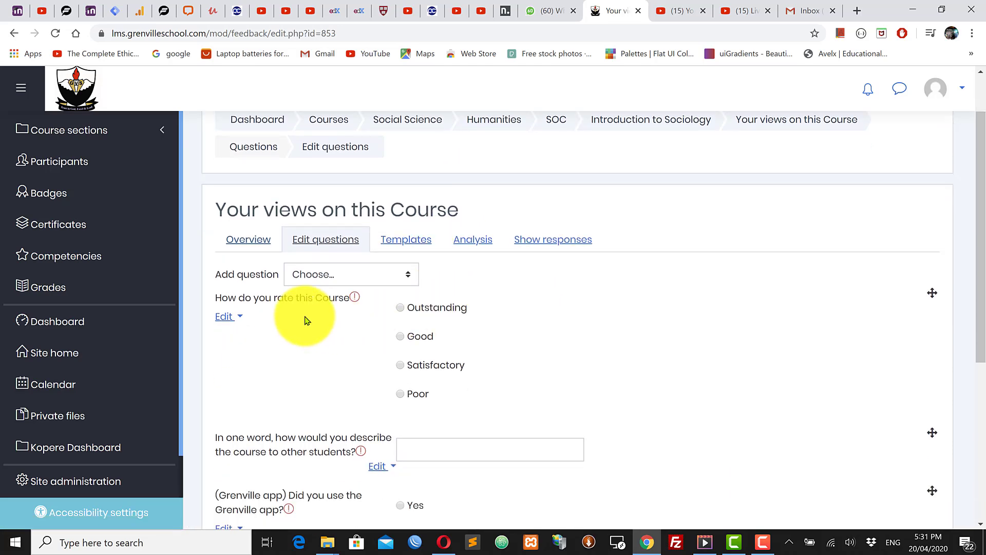
{"action": "left_click_drag", "start_coordinate": [216, 295], "coordinate": [736, 321]}
{"action": "left_click", "coordinate": [741, 321]}
{"action": "scroll", "coordinate": [682, 337], "scroll_direction": "down", "scroll_amount": 3}
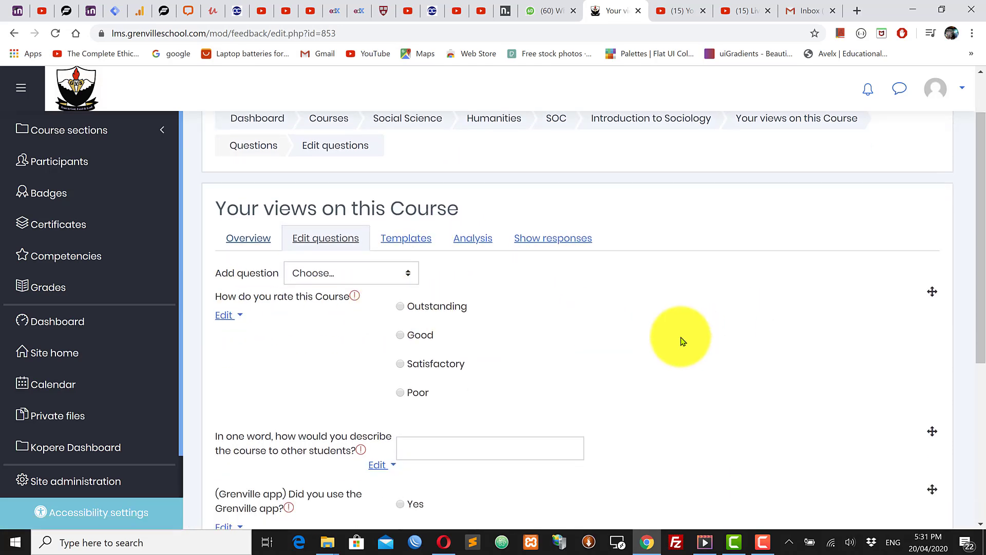
{"action": "left_click_drag", "start_coordinate": [212, 241], "coordinate": [710, 299]}
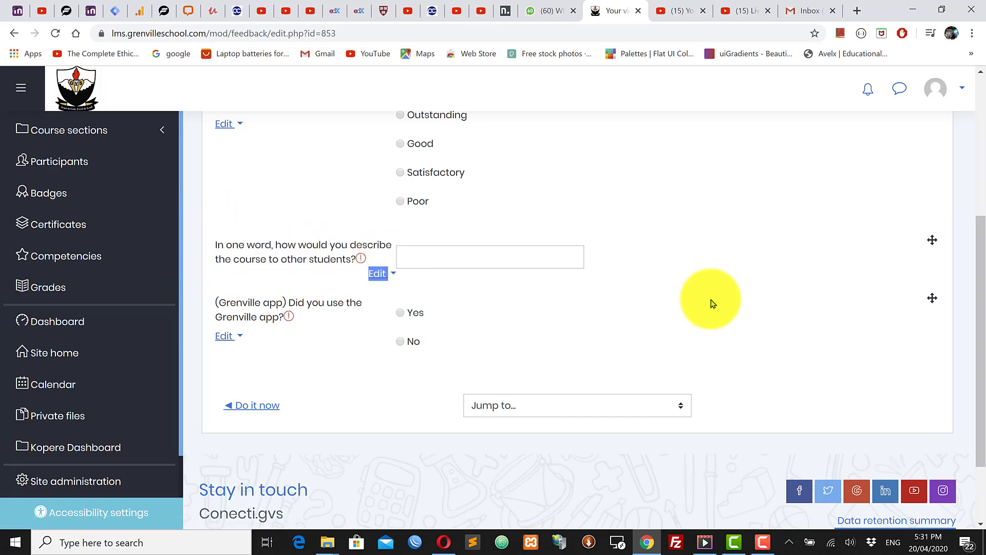
{"action": "left_click", "coordinate": [722, 299]}
{"action": "left_click_drag", "start_coordinate": [214, 303], "coordinate": [304, 310]}
{"action": "left_click", "coordinate": [305, 321]}
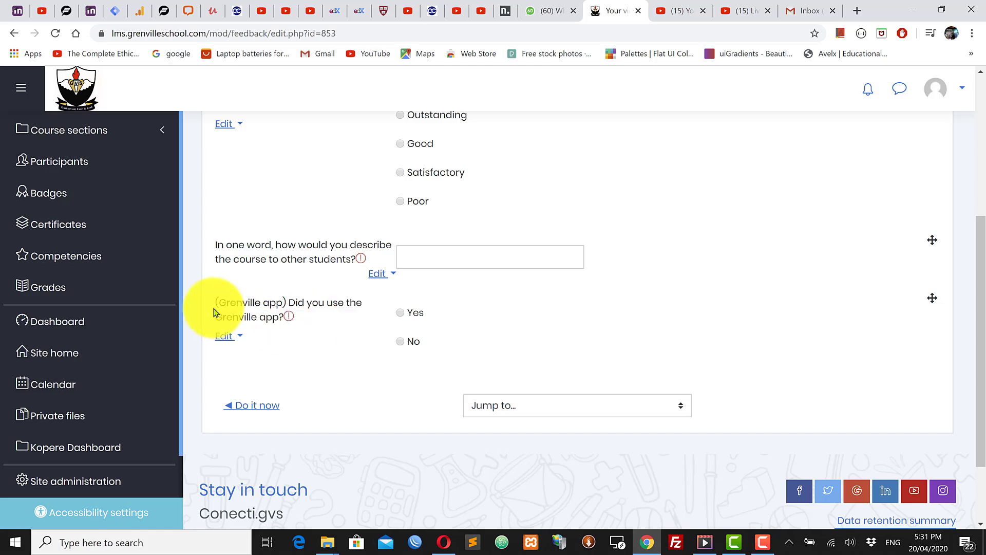
{"action": "left_click_drag", "start_coordinate": [215, 304], "coordinate": [278, 304]}
{"action": "scroll", "coordinate": [253, 199], "scroll_direction": "up", "scroll_amount": 2}
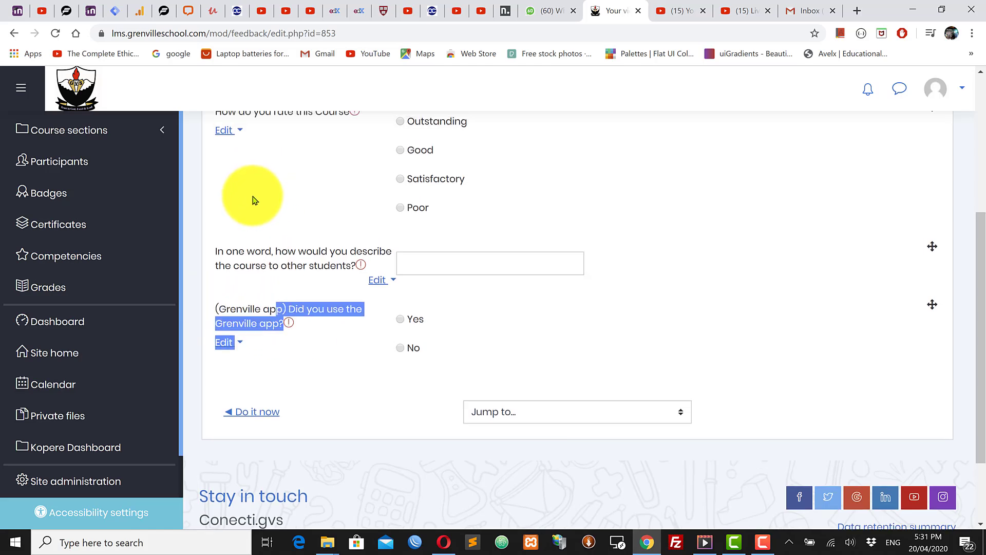
{"action": "scroll", "coordinate": [307, 307], "scroll_direction": "down", "scroll_amount": 2}
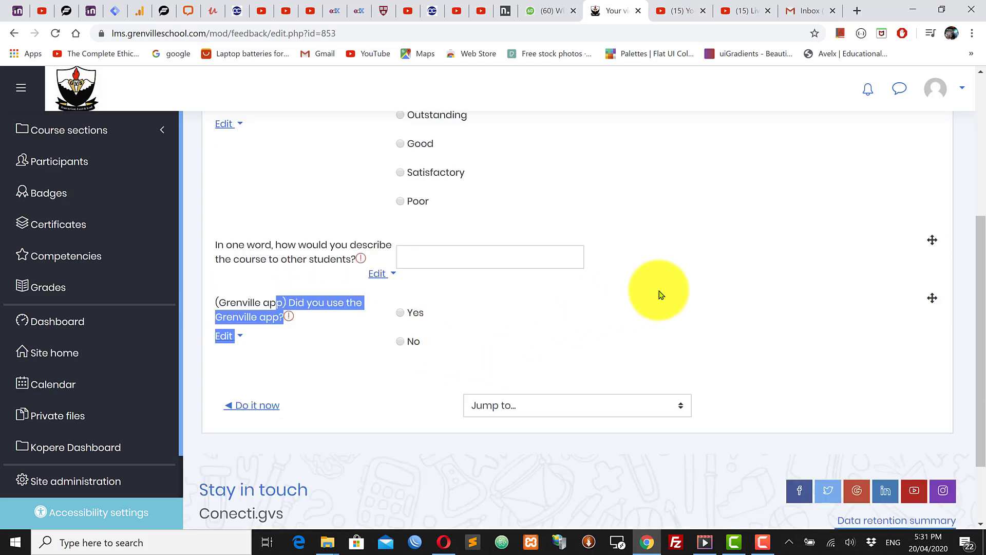
{"action": "left_click", "coordinate": [646, 300]}
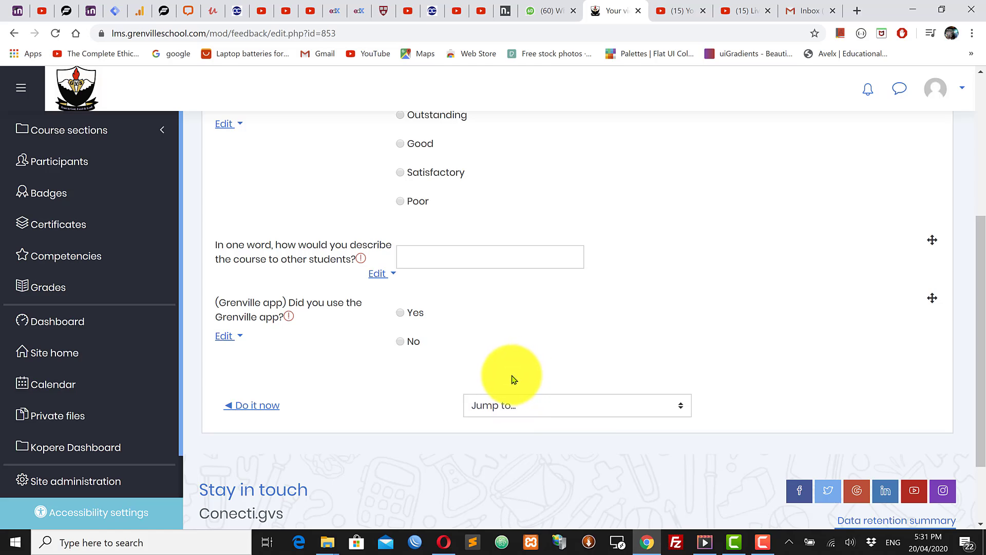
- Add a page break after the Grenville app question
{"action": "scroll", "coordinate": [552, 401], "scroll_direction": "up", "scroll_amount": 4}
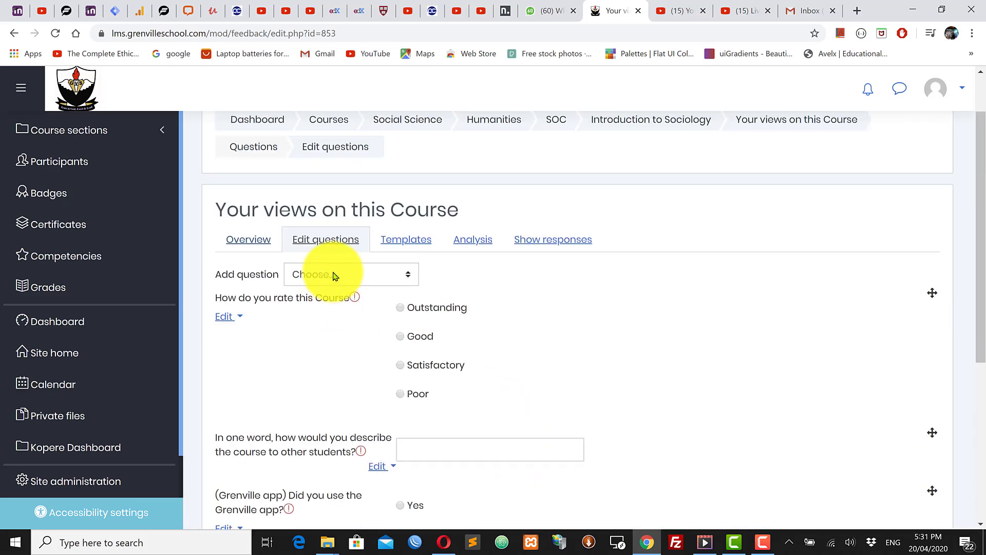
{"action": "left_click", "coordinate": [327, 274]}
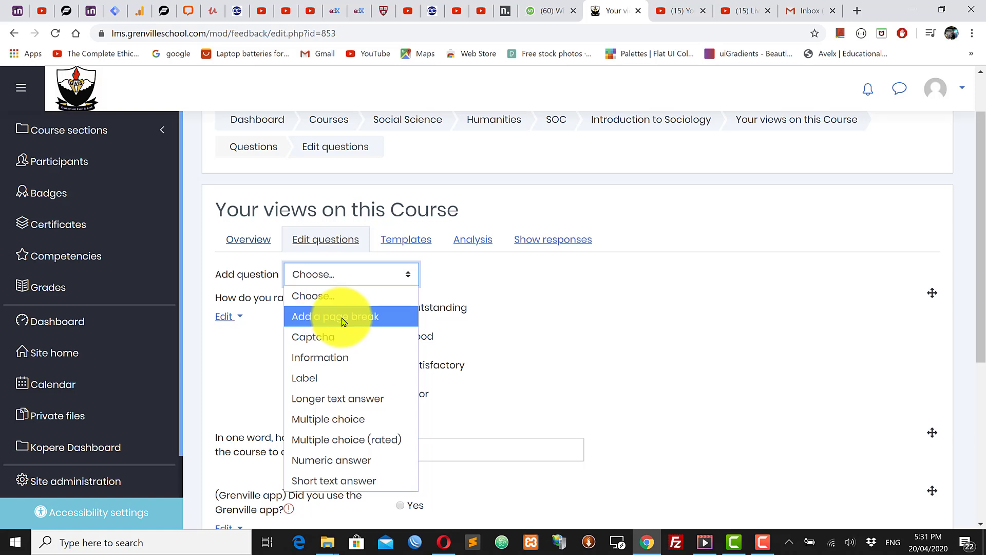
{"action": "left_click", "coordinate": [343, 319]}
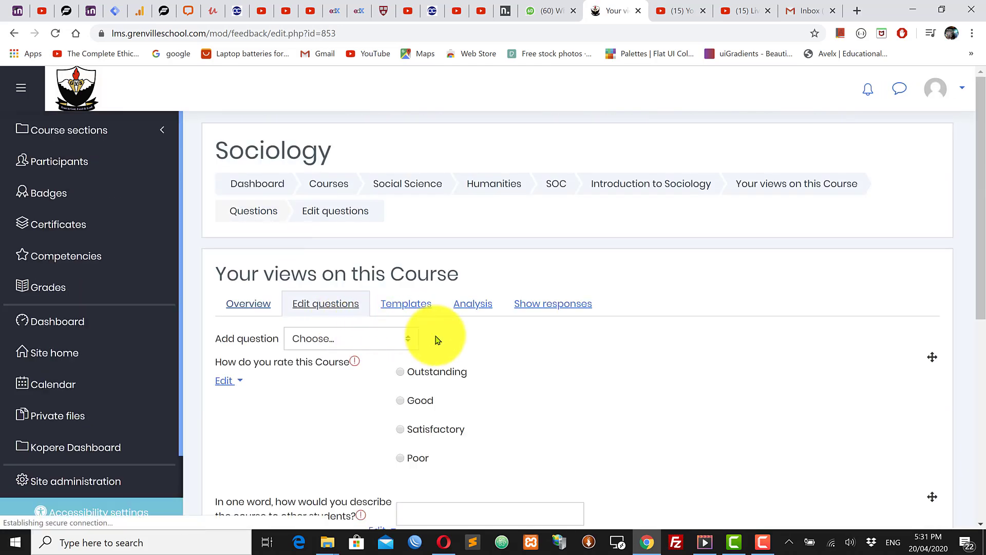
{"action": "scroll", "coordinate": [436, 339], "scroll_direction": "down", "scroll_amount": 5}
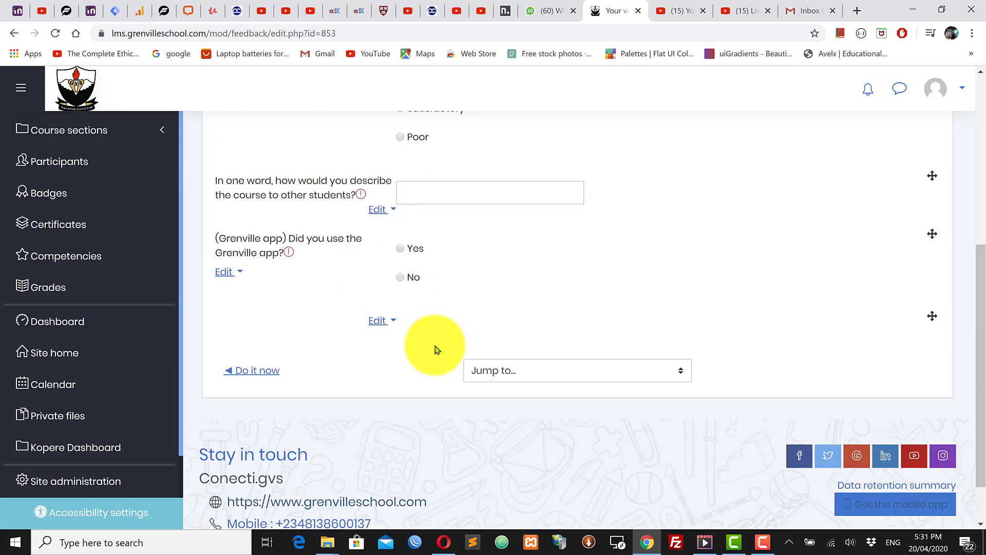
{"action": "left_click", "coordinate": [393, 323]}
{"action": "left_click", "coordinate": [394, 322]}
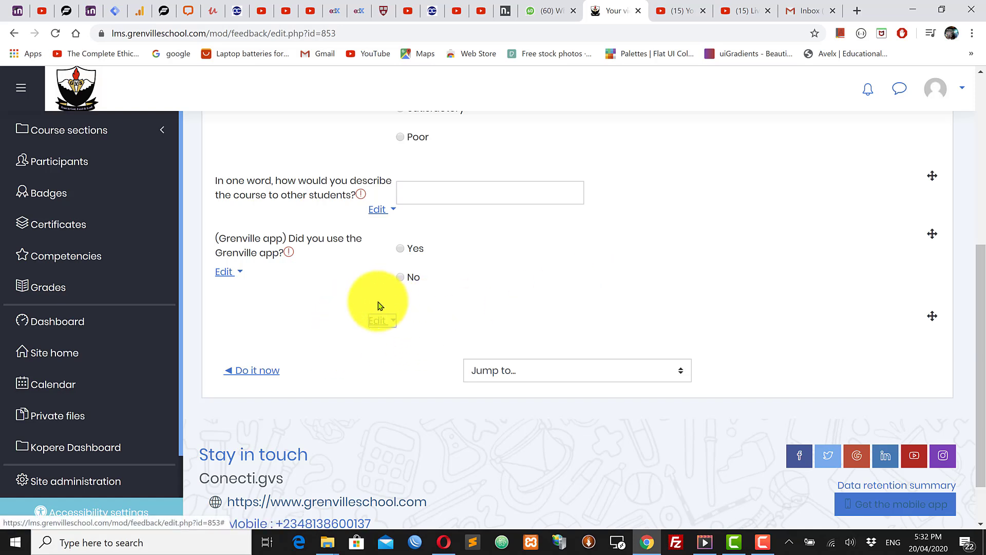
{"action": "scroll", "coordinate": [381, 308], "scroll_direction": "up", "scroll_amount": 1}
{"action": "scroll", "coordinate": [387, 303], "scroll_direction": "up", "scroll_amount": 3}
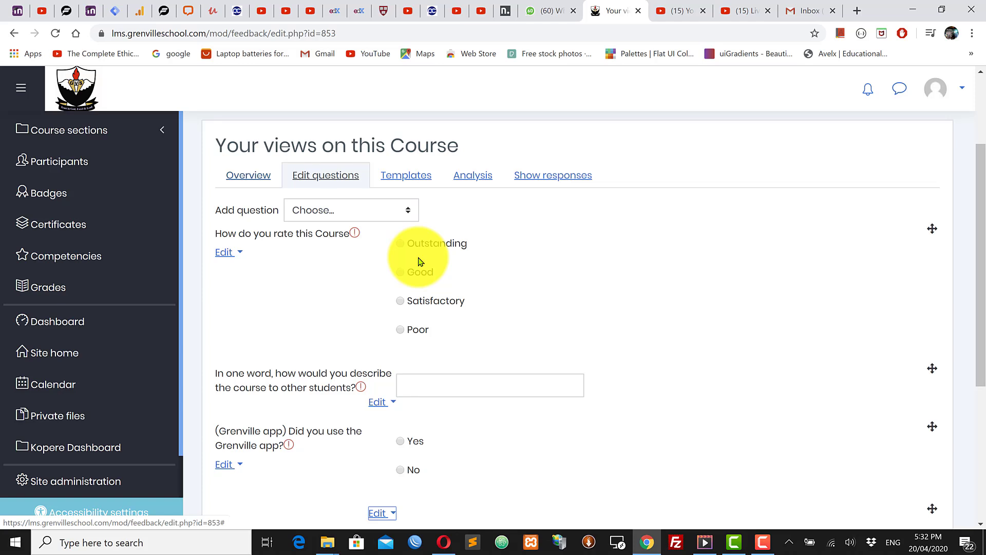
{"action": "scroll", "coordinate": [280, 310], "scroll_direction": "down", "scroll_amount": 4}
- Add a required multiple choice question with the text "How did you find the Grenville app?"
{"action": "scroll", "coordinate": [283, 314], "scroll_direction": "up", "scroll_amount": 6}
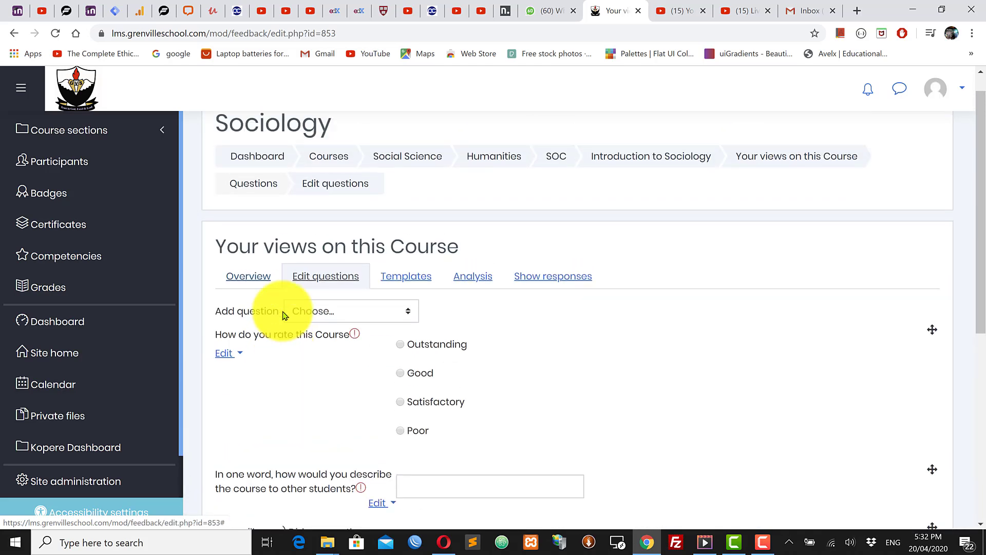
{"action": "left_click", "coordinate": [332, 339]}
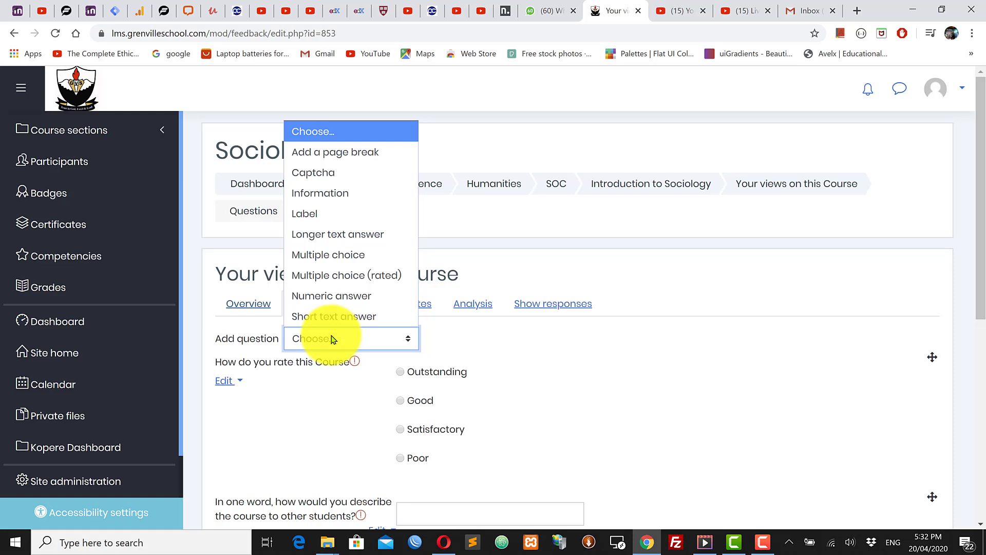
{"action": "left_click", "coordinate": [338, 257]}
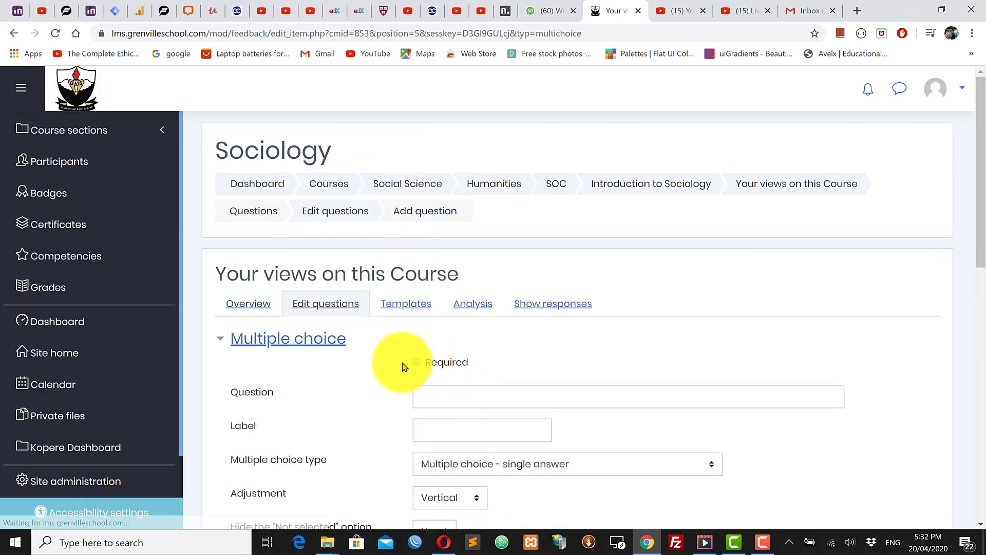
{"action": "left_click", "coordinate": [419, 364]}
{"action": "left_click", "coordinate": [446, 393]}
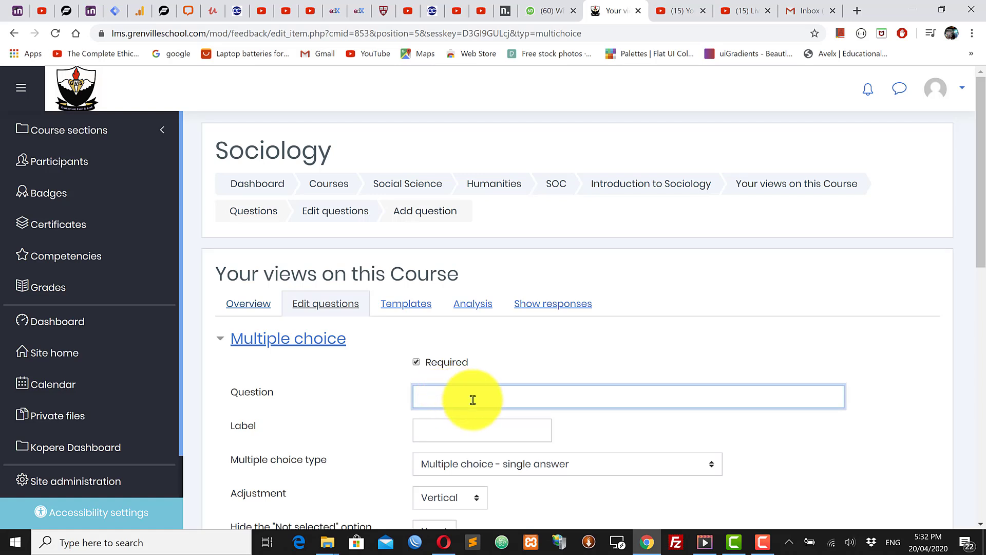
{"action": "type", "text": "How did you find the Grenville app?"}
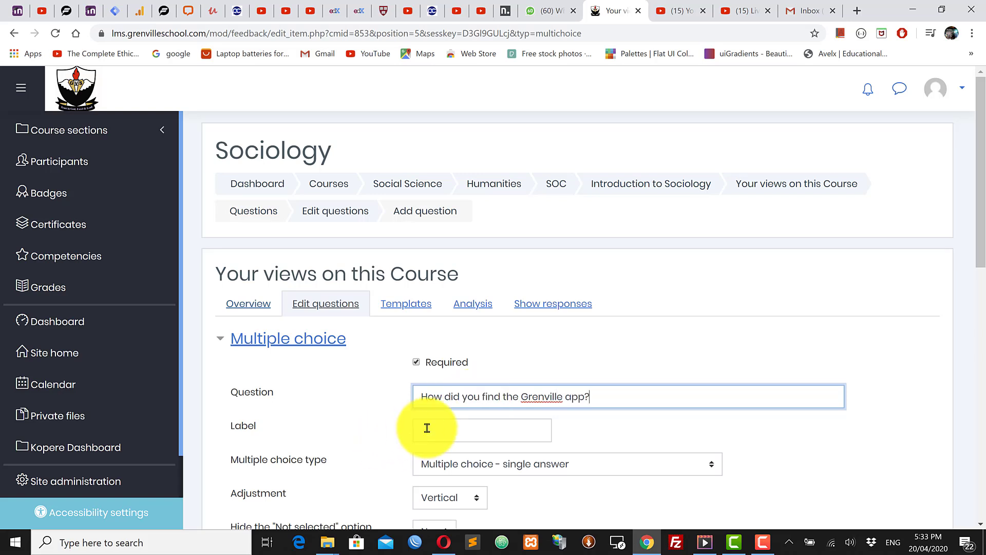
- Leave the label empty and enter Outstanding, Good, Satisfactory and Poor on separate lines as the multiple choice values
{"action": "scroll", "coordinate": [437, 417], "scroll_direction": "down", "scroll_amount": 2}
{"action": "left_click", "coordinate": [458, 302]}
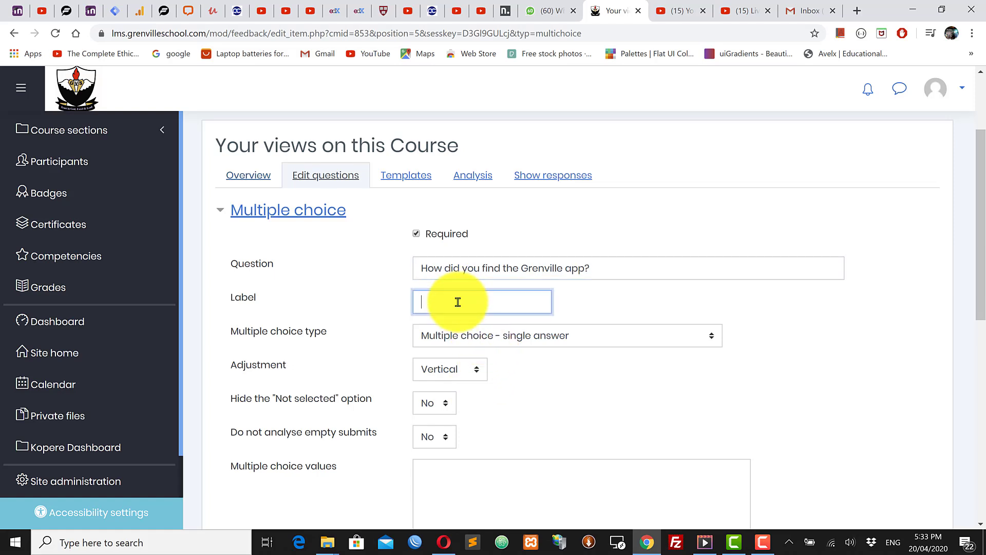
{"action": "scroll", "coordinate": [470, 317], "scroll_direction": "down", "scroll_amount": 1}
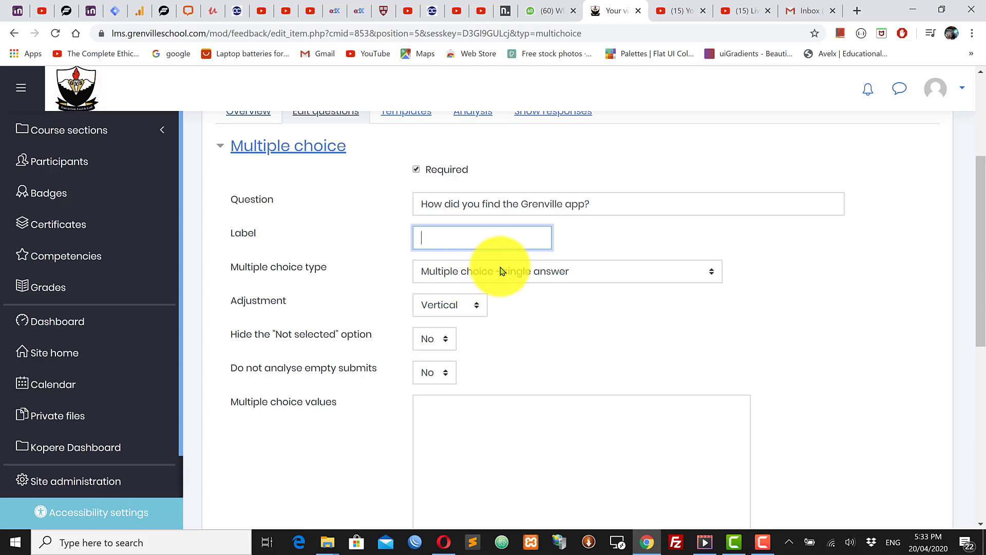
{"action": "scroll", "coordinate": [450, 334], "scroll_direction": "down", "scroll_amount": 2}
{"action": "scroll", "coordinate": [442, 334], "scroll_direction": "down", "scroll_amount": 3}
{"action": "scroll", "coordinate": [449, 334], "scroll_direction": "up", "scroll_amount": 3}
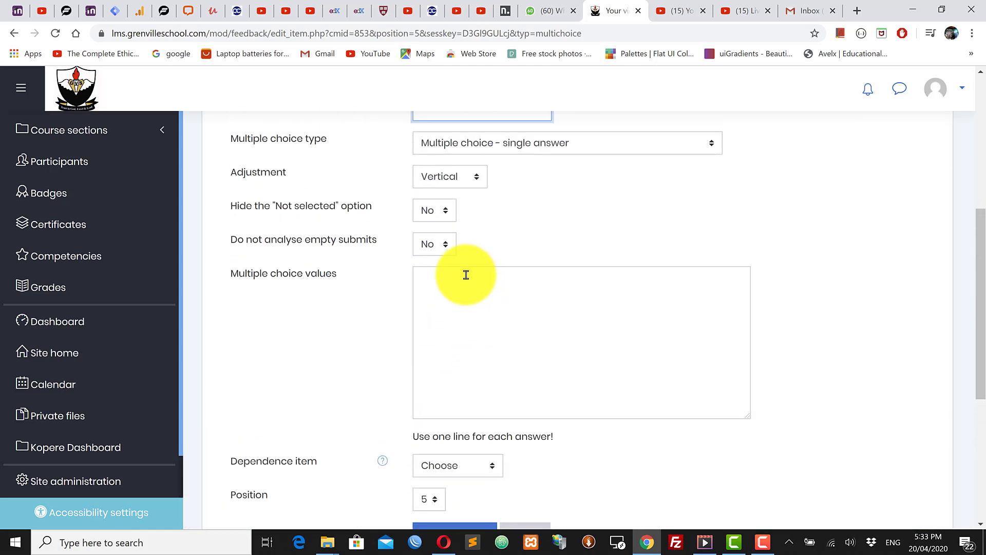
{"action": "left_click", "coordinate": [464, 282]}
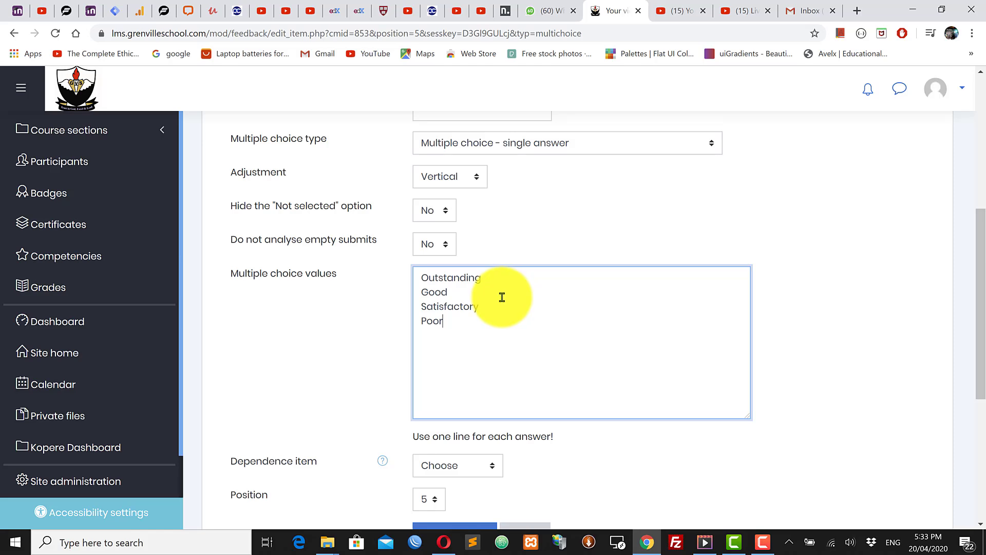
{"action": "left_click", "coordinate": [815, 400]}
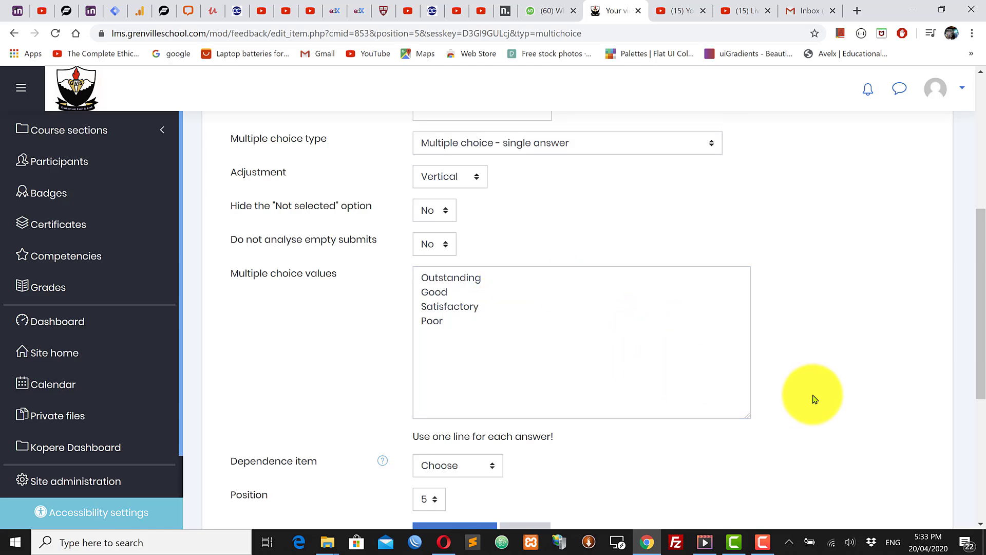
- Set the new question's dependence item to Grenville app
{"action": "scroll", "coordinate": [814, 399], "scroll_direction": "down", "scroll_amount": 3}
{"action": "scroll", "coordinate": [814, 398], "scroll_direction": "up", "scroll_amount": 6}
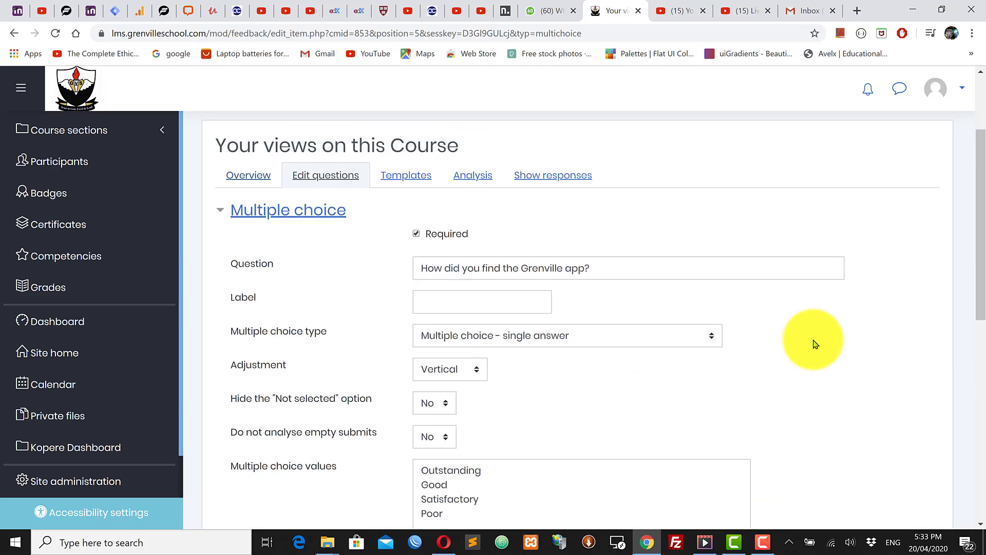
{"action": "scroll", "coordinate": [590, 400], "scroll_direction": "down", "scroll_amount": 1}
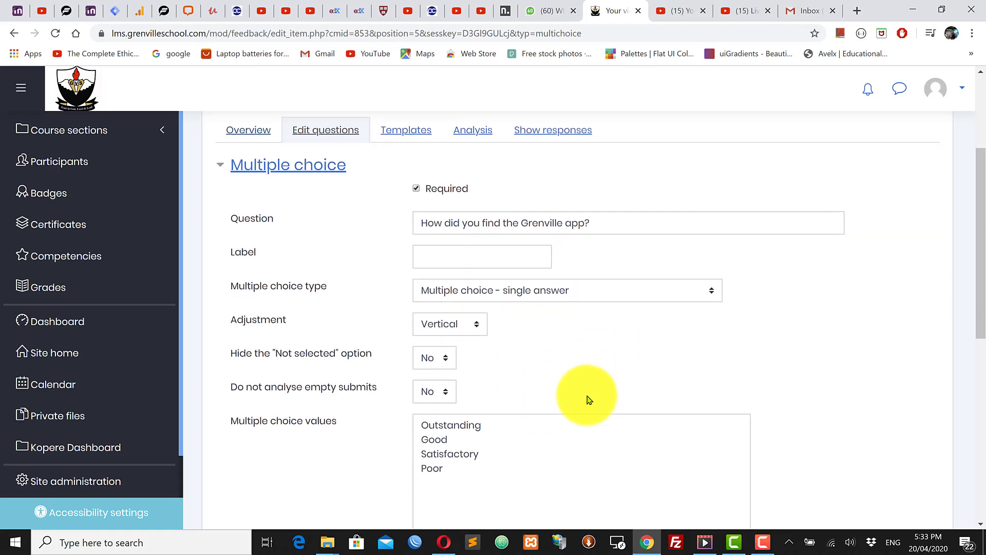
{"action": "scroll", "coordinate": [588, 399], "scroll_direction": "down", "scroll_amount": 2}
{"action": "scroll", "coordinate": [588, 398], "scroll_direction": "up", "scroll_amount": 2}
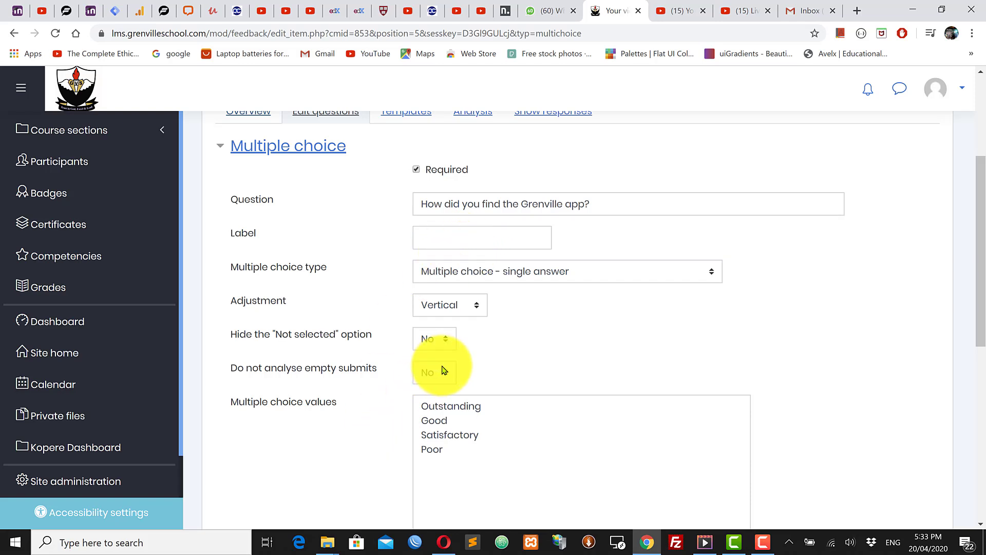
{"action": "scroll", "coordinate": [510, 347], "scroll_direction": "down", "scroll_amount": 1}
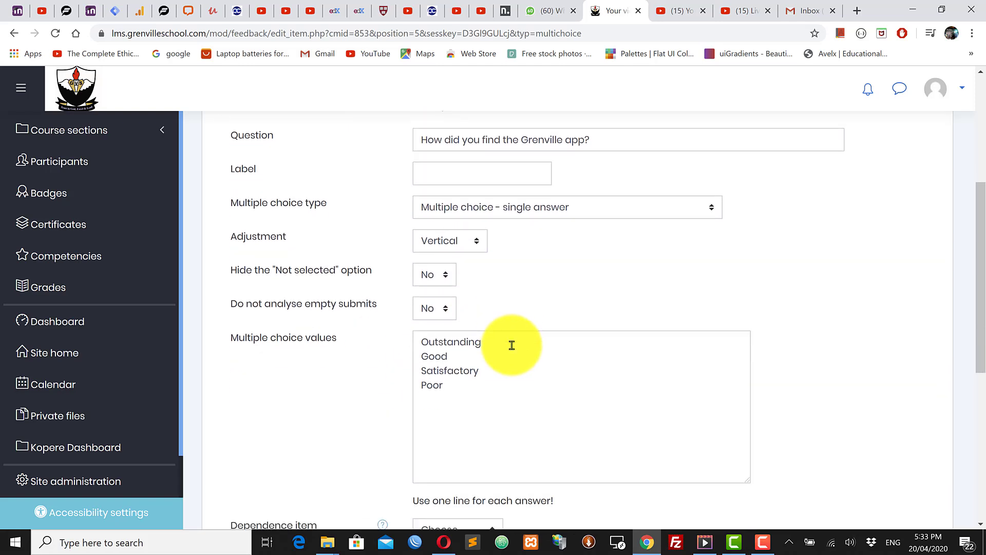
{"action": "scroll", "coordinate": [512, 346], "scroll_direction": "down", "scroll_amount": 2}
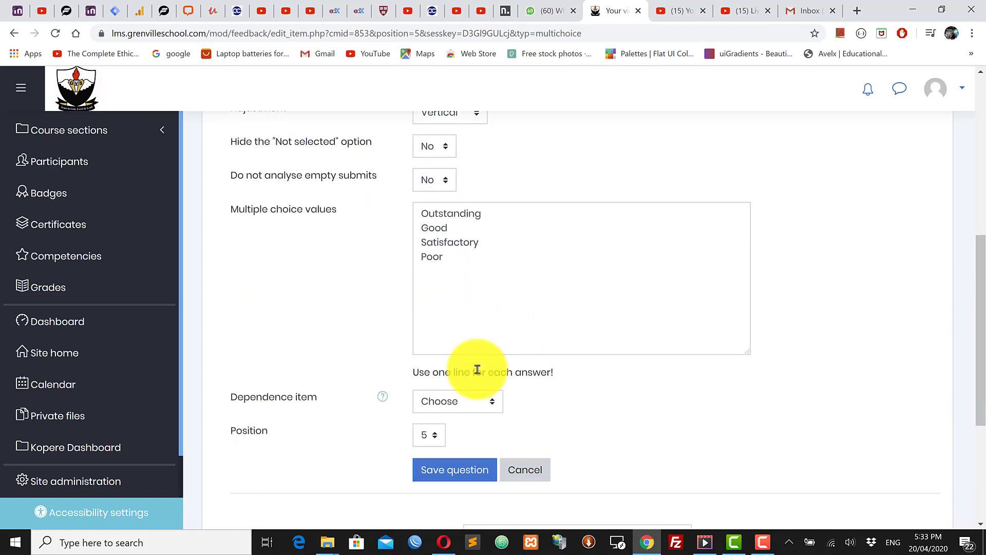
{"action": "left_click_drag", "start_coordinate": [229, 401], "coordinate": [315, 399]}
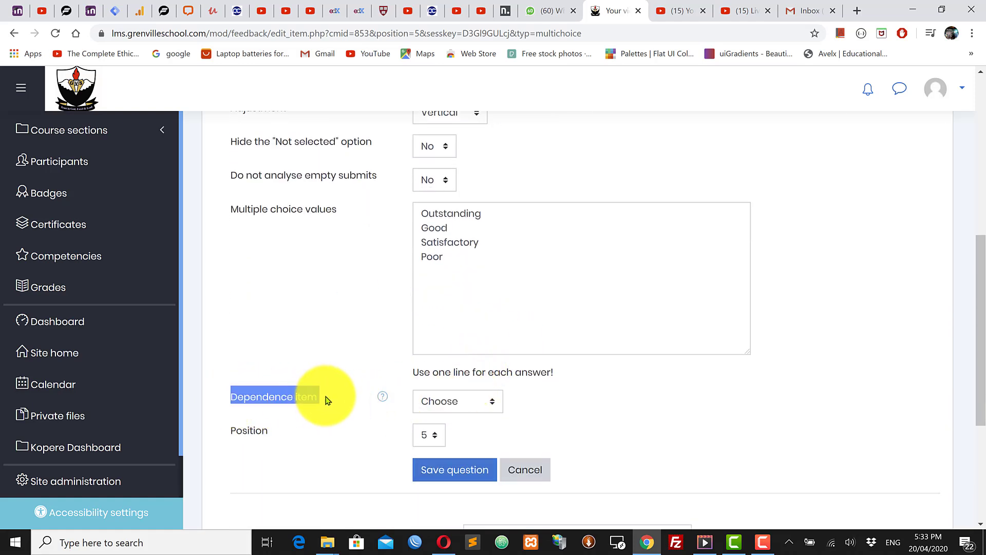
{"action": "left_click", "coordinate": [455, 402]}
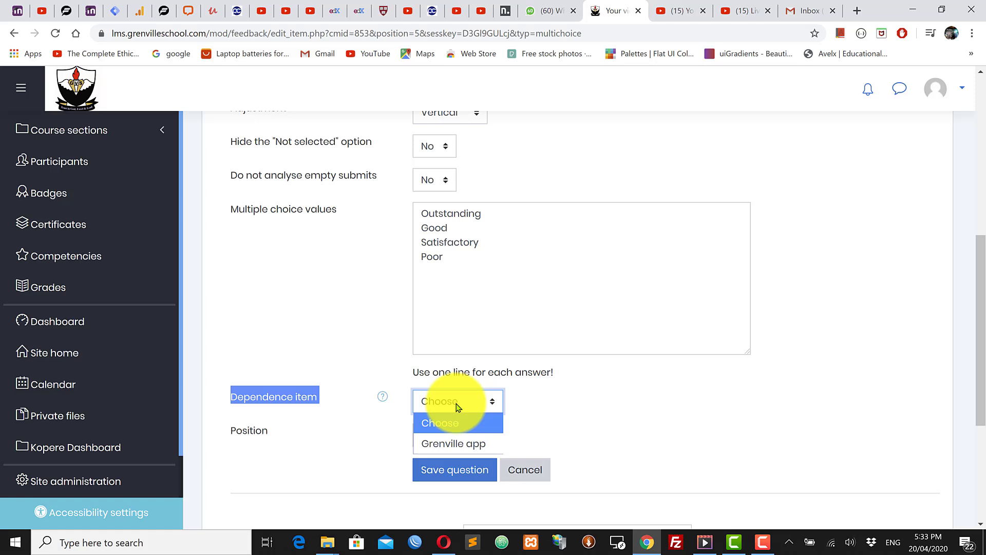
{"action": "left_click", "coordinate": [460, 445]}
{"action": "left_click", "coordinate": [565, 403]}
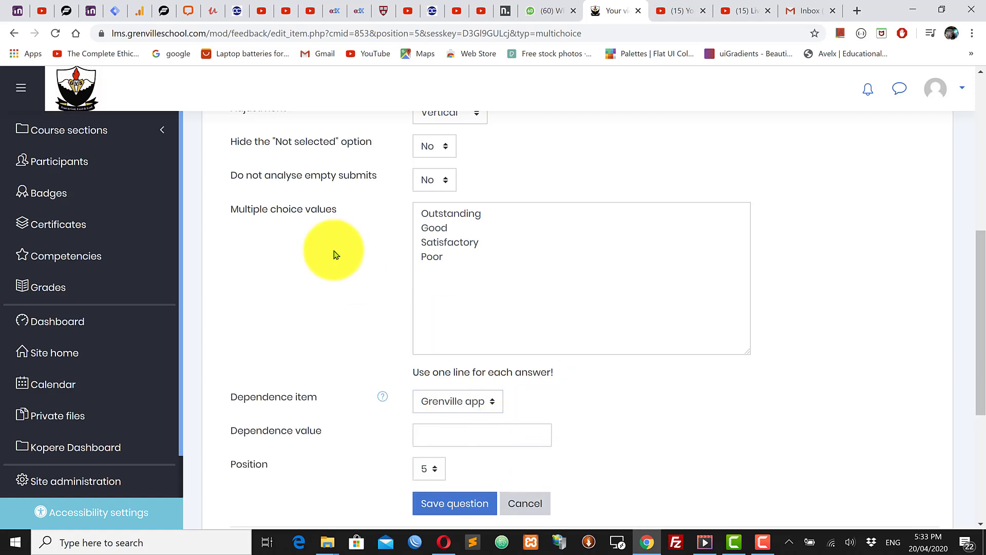
- Enter Yes as the dependence value for the new question
{"action": "scroll", "coordinate": [337, 248], "scroll_direction": "up", "scroll_amount": 1}
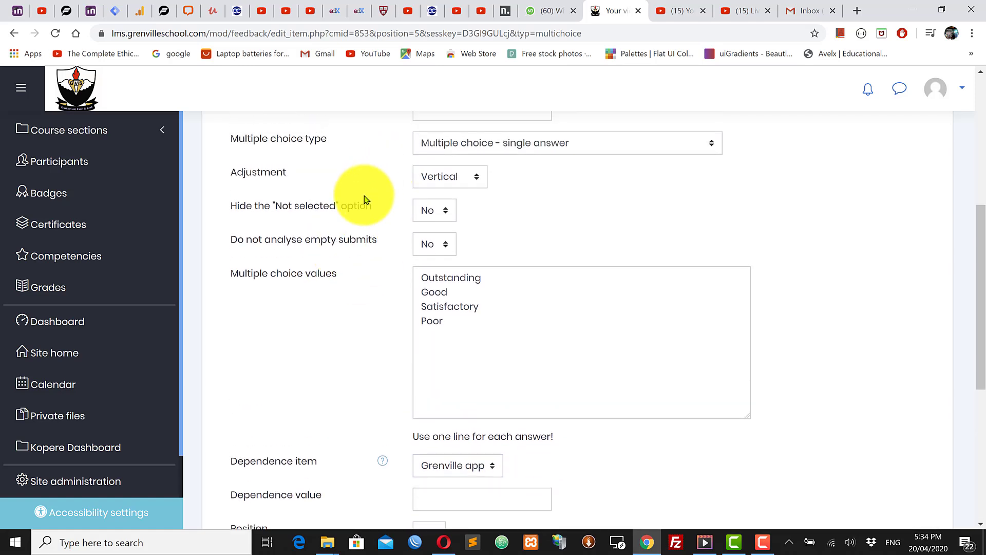
{"action": "scroll", "coordinate": [403, 302], "scroll_direction": "down", "scroll_amount": 3}
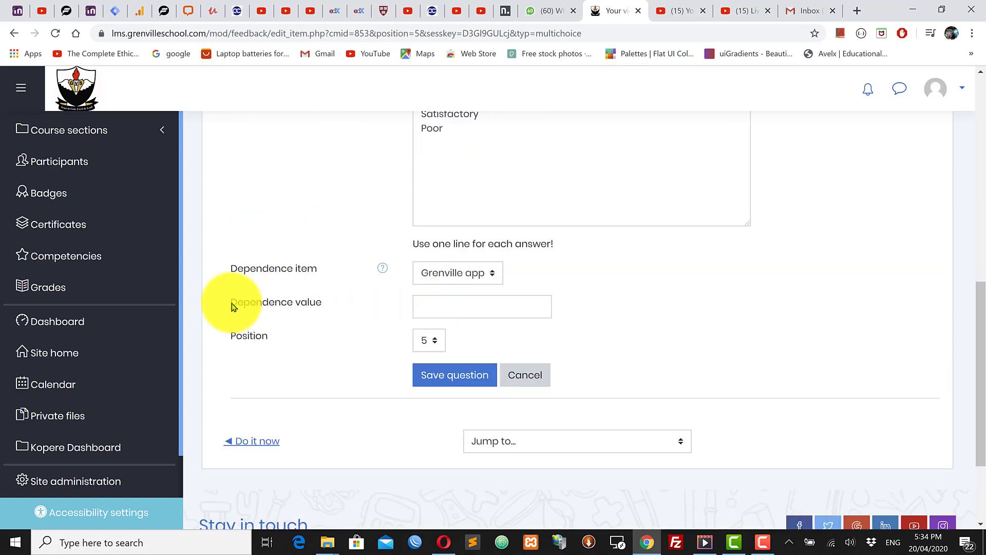
{"action": "left_click_drag", "start_coordinate": [232, 307], "coordinate": [452, 304]}
{"action": "left_click", "coordinate": [452, 303]}
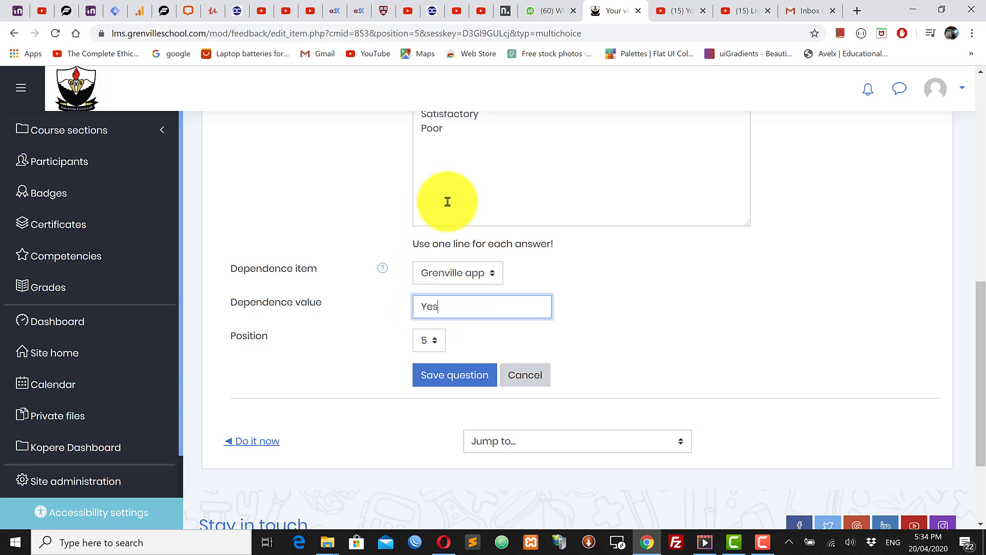
- Check the new question's answer values and dependence settings, and save the question
{"action": "scroll", "coordinate": [448, 202], "scroll_direction": "up", "scroll_amount": 3}
{"action": "left_click_drag", "start_coordinate": [456, 257], "coordinate": [418, 214]}
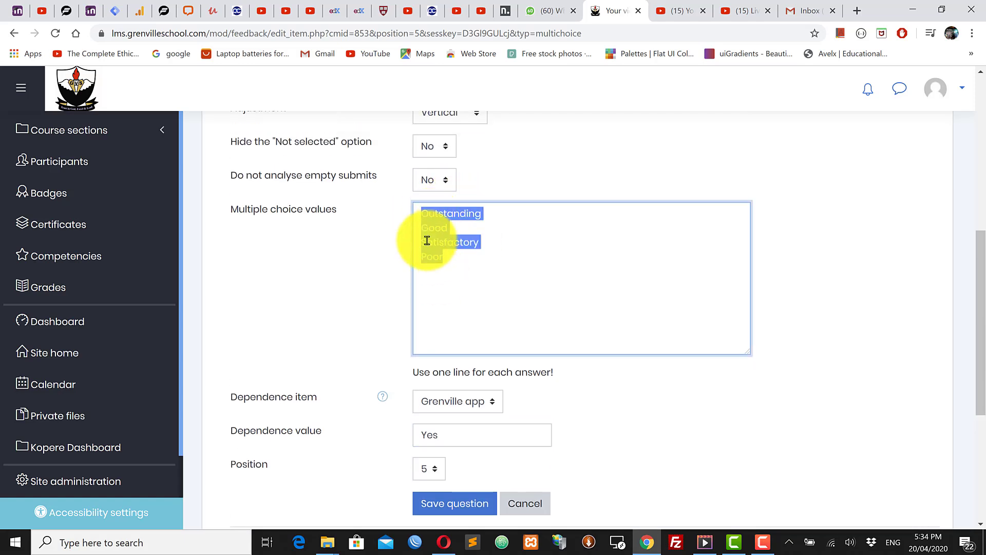
{"action": "left_click", "coordinate": [420, 214]}
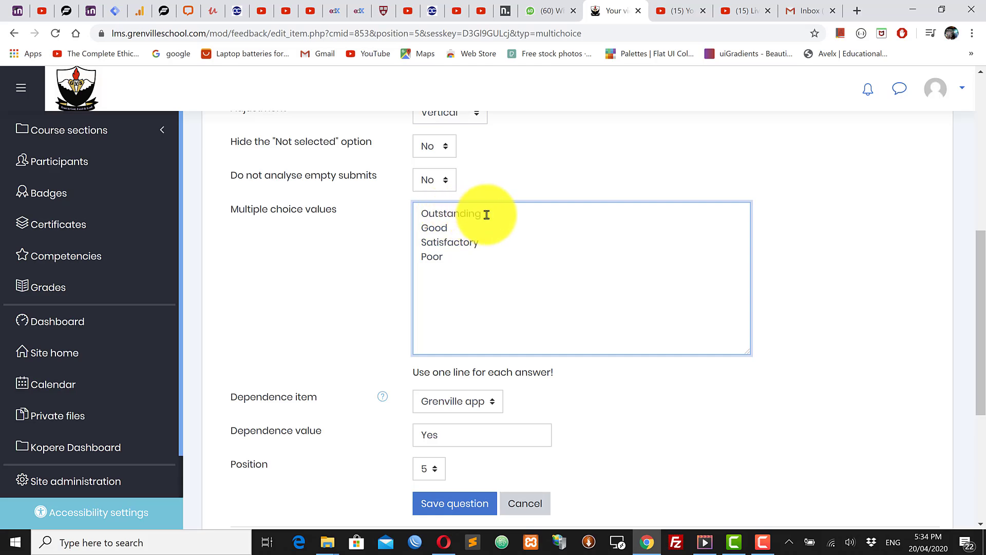
{"action": "scroll", "coordinate": [456, 255], "scroll_direction": "down", "scroll_amount": 3}
{"action": "left_click", "coordinate": [459, 310]}
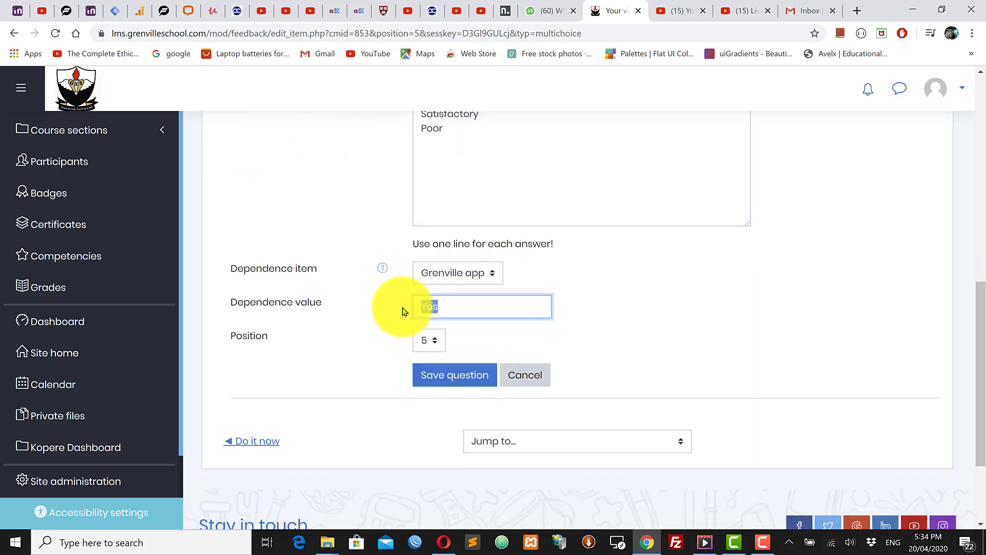
{"action": "scroll", "coordinate": [427, 308], "scroll_direction": "up", "scroll_amount": 5}
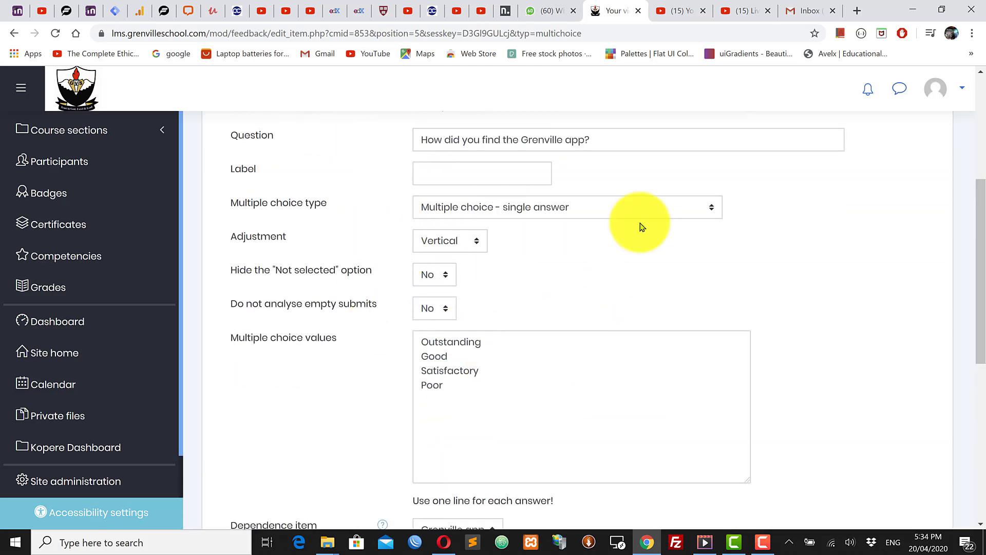
{"action": "scroll", "coordinate": [522, 342], "scroll_direction": "down", "scroll_amount": 4}
{"action": "scroll", "coordinate": [522, 343], "scroll_direction": "down", "scroll_amount": 2}
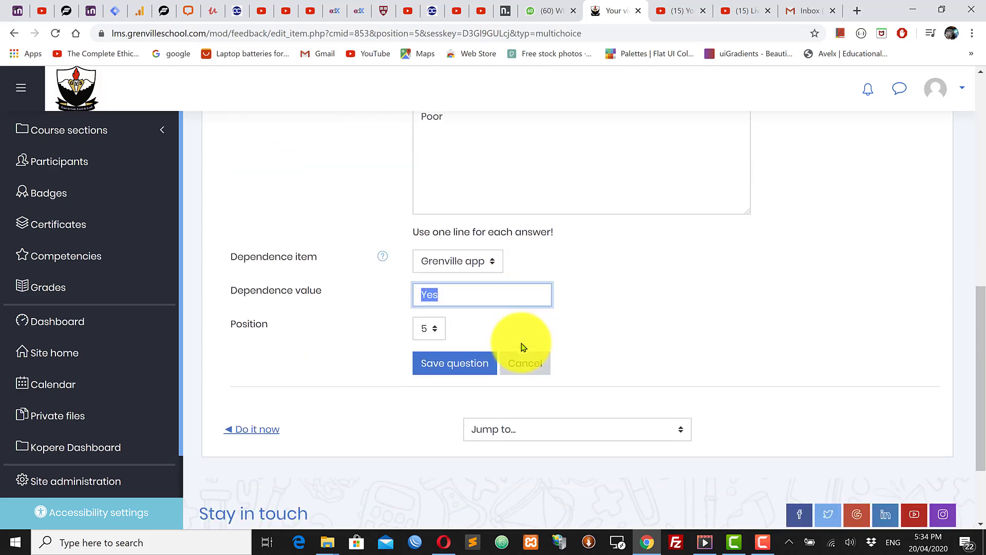
{"action": "scroll", "coordinate": [481, 326], "scroll_direction": "up", "scroll_amount": 6}
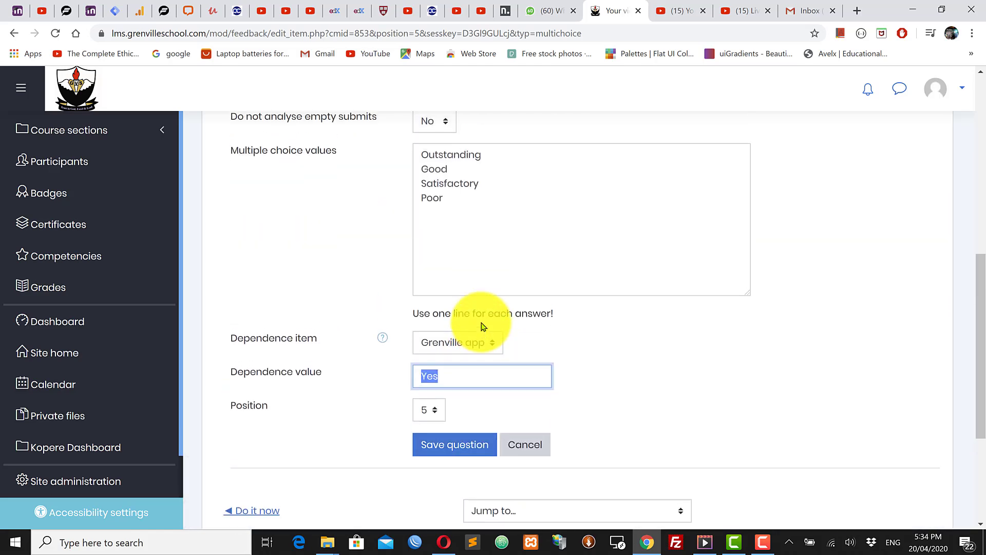
{"action": "scroll", "coordinate": [485, 327], "scroll_direction": "down", "scroll_amount": 7}
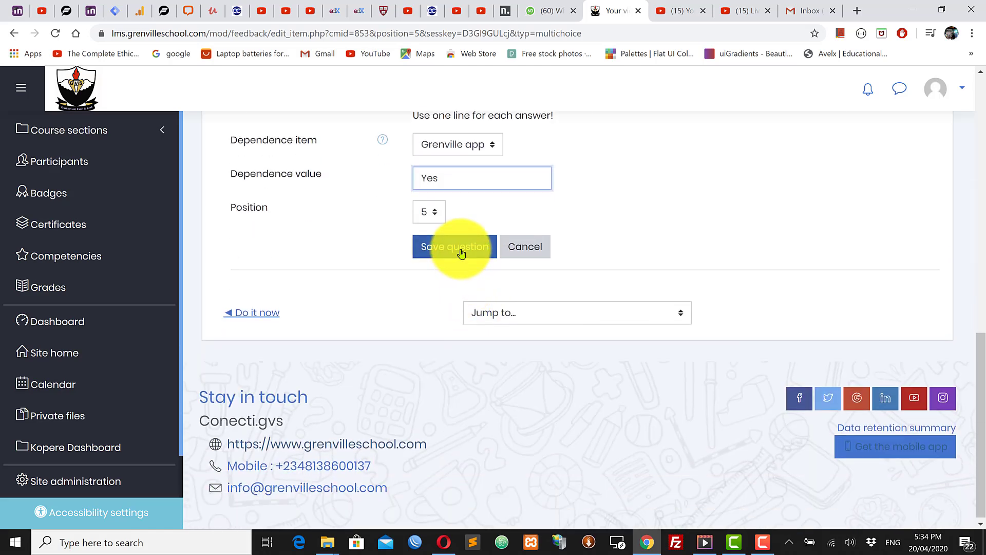
{"action": "left_click", "coordinate": [461, 253]}
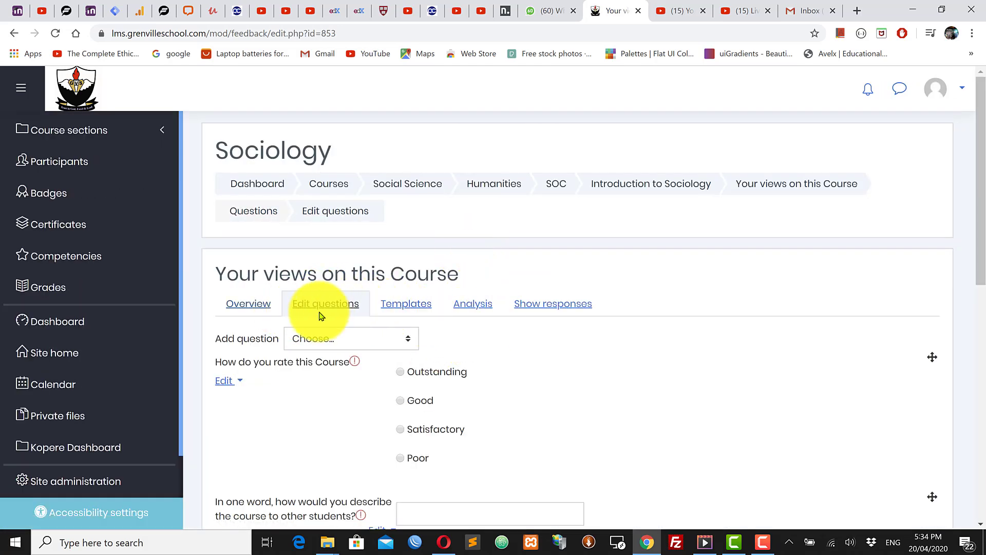
- Review the feedback's question list, including how the dependent Grenville app question is displayed after the page break
{"action": "scroll", "coordinate": [371, 392], "scroll_direction": "down", "scroll_amount": 7}
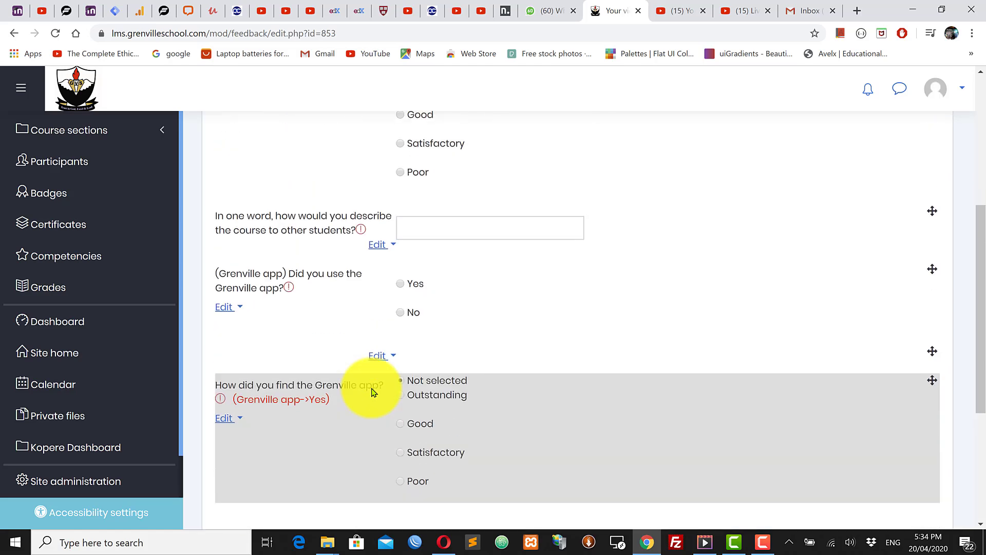
{"action": "scroll", "coordinate": [372, 392], "scroll_direction": "up", "scroll_amount": 7}
{"action": "scroll", "coordinate": [372, 392], "scroll_direction": "down", "scroll_amount": 6}
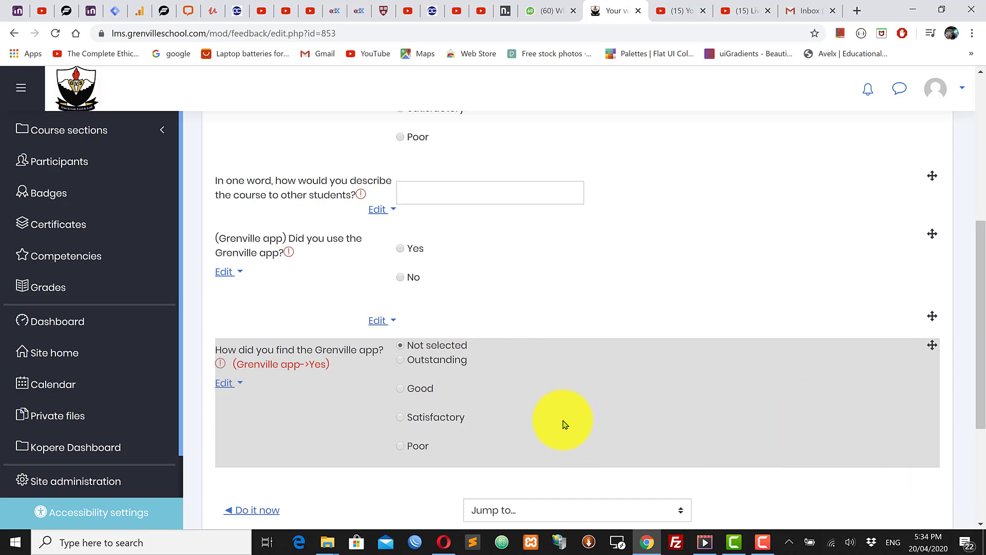
{"action": "scroll", "coordinate": [565, 424], "scroll_direction": "up", "scroll_amount": 4}
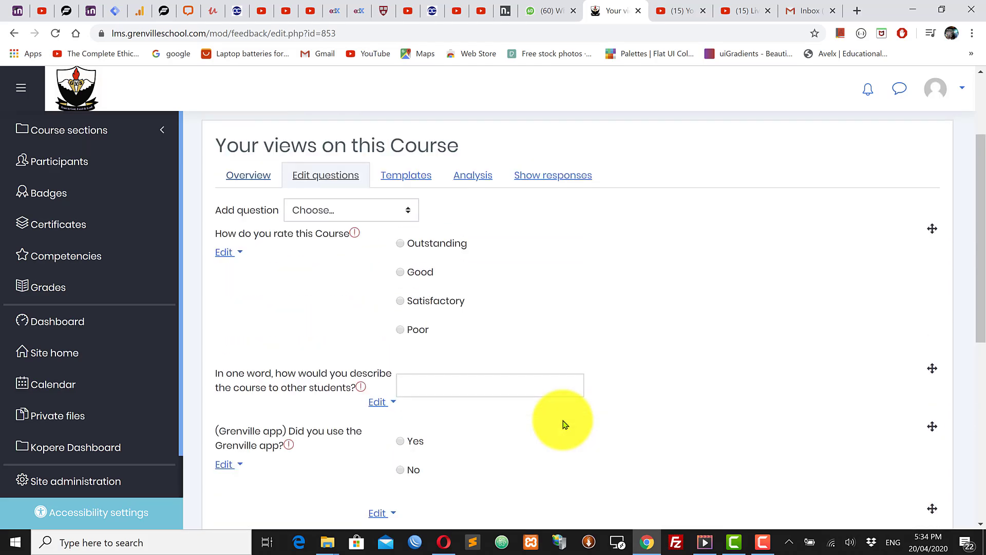
{"action": "scroll", "coordinate": [565, 424], "scroll_direction": "down", "scroll_amount": 5}
{"action": "scroll", "coordinate": [536, 402], "scroll_direction": "up", "scroll_amount": 8}
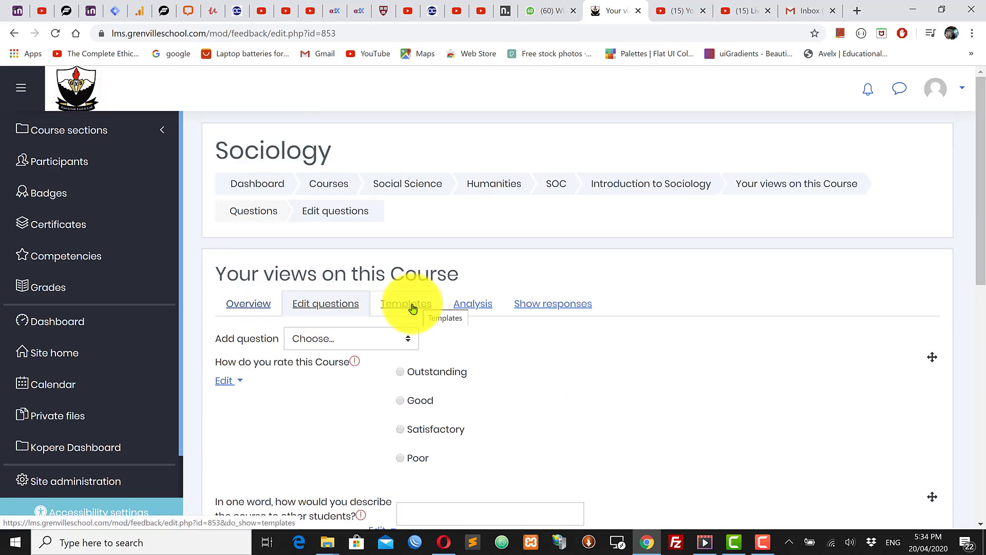
- Save the feedback's questions as a public template named Grenville Feedback and check for it among the templates available for use
{"action": "left_click", "coordinate": [405, 311]}
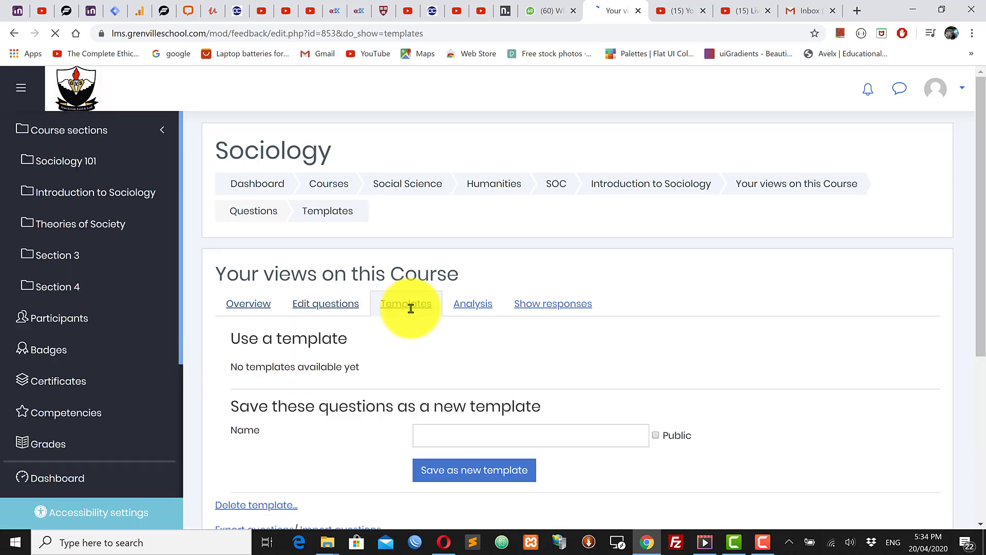
{"action": "scroll", "coordinate": [414, 321], "scroll_direction": "down", "scroll_amount": 4}
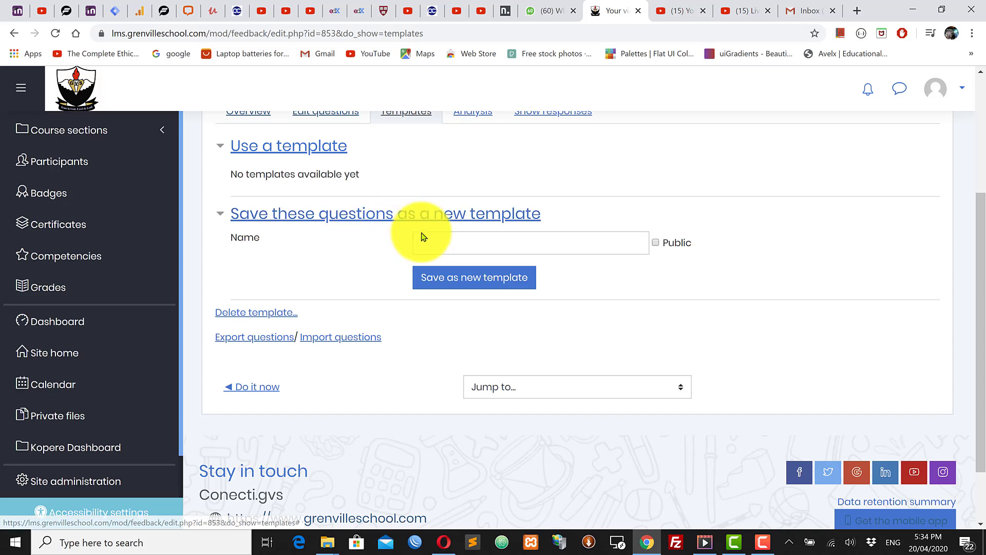
{"action": "left_click", "coordinate": [361, 219]}
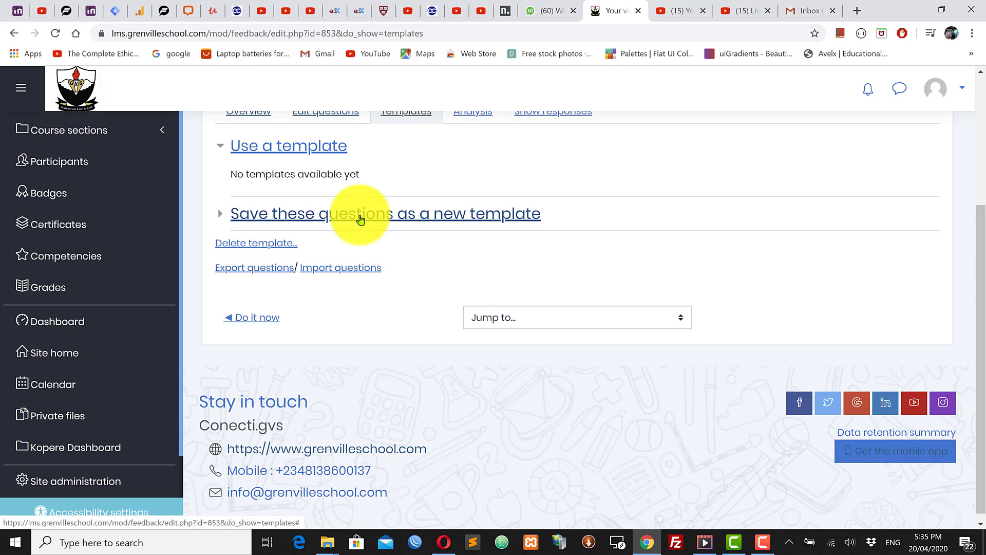
{"action": "left_click", "coordinate": [322, 220]}
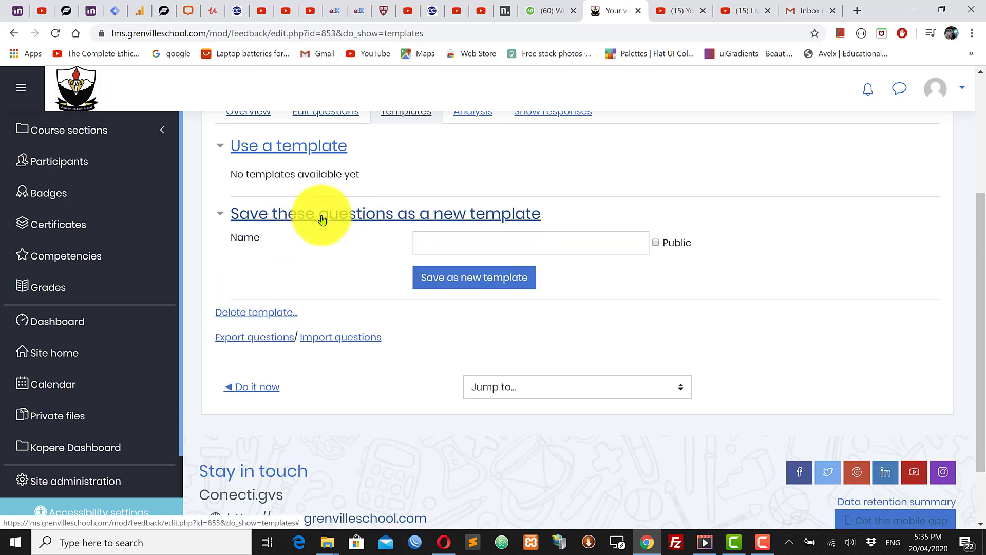
{"action": "left_click", "coordinate": [475, 244]}
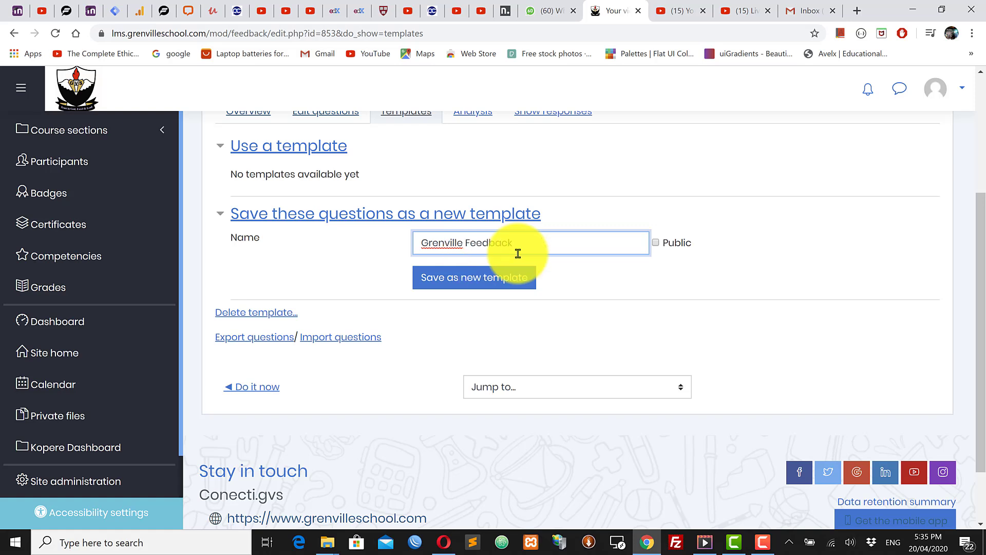
{"action": "left_click", "coordinate": [657, 243]}
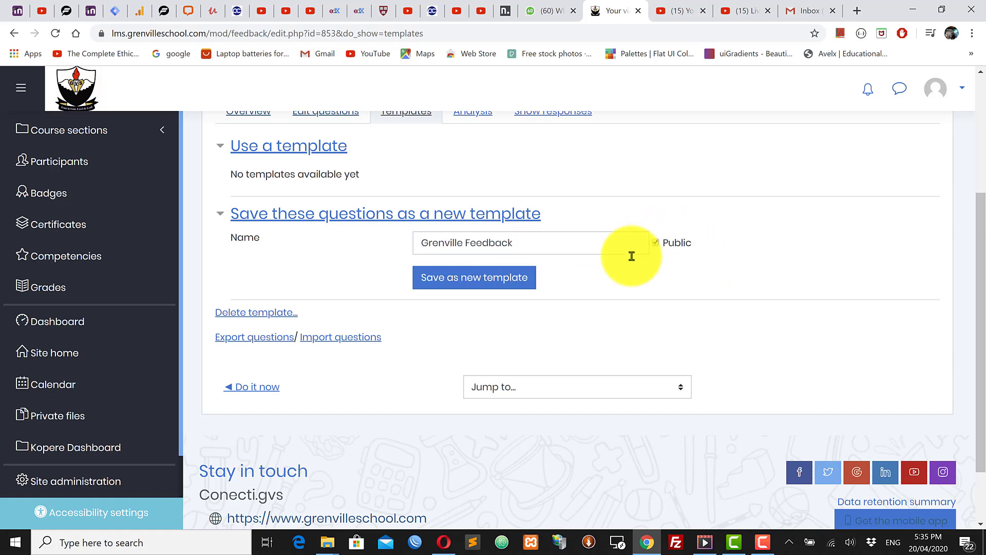
{"action": "left_click", "coordinate": [488, 285]}
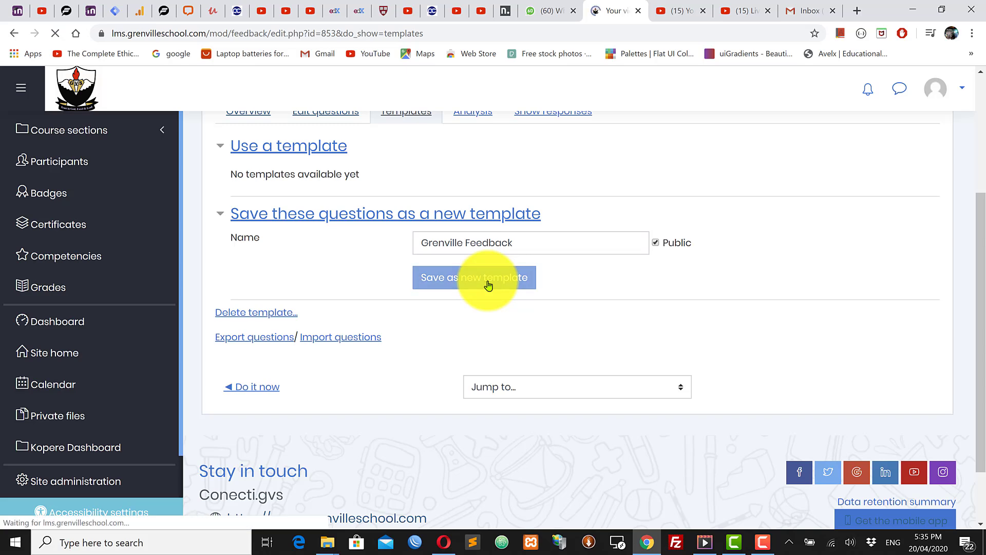
{"action": "scroll", "coordinate": [480, 369], "scroll_direction": "down", "scroll_amount": 2}
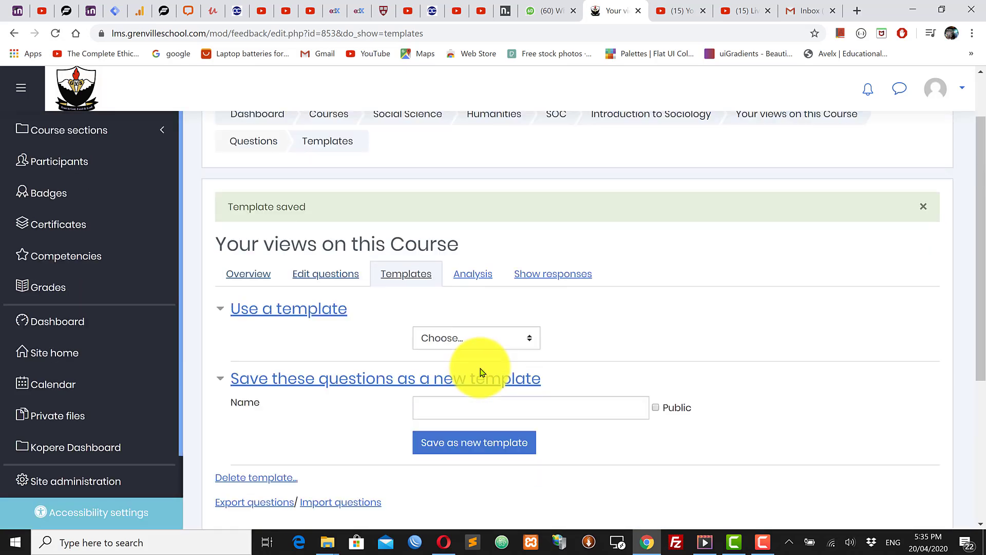
{"action": "scroll", "coordinate": [480, 369], "scroll_direction": "down", "scroll_amount": 2}
{"action": "left_click", "coordinate": [458, 258]}
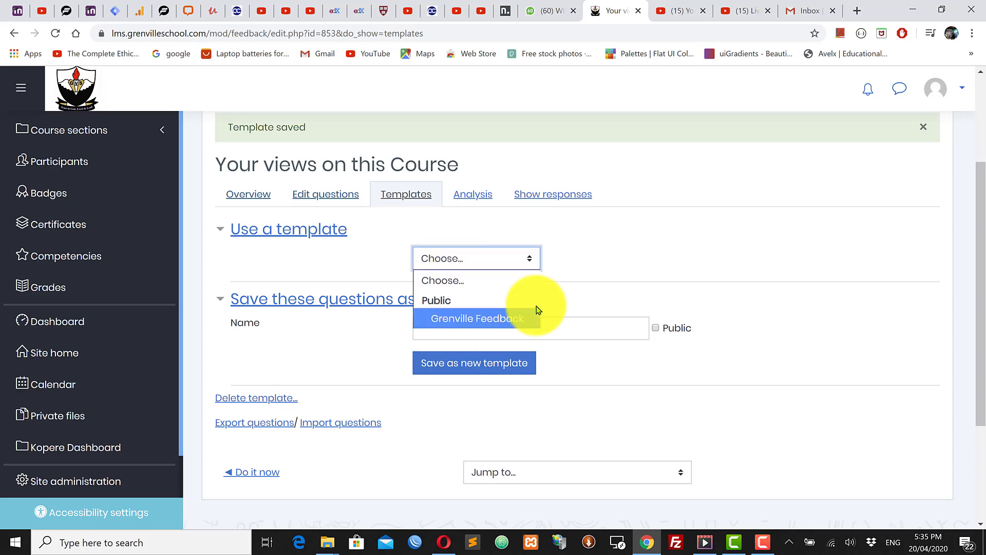
{"action": "left_click", "coordinate": [667, 253]}
- Review the edit options for the course rating question, then the feedback's analysis and its submitted responses
{"action": "left_click", "coordinate": [325, 197]}
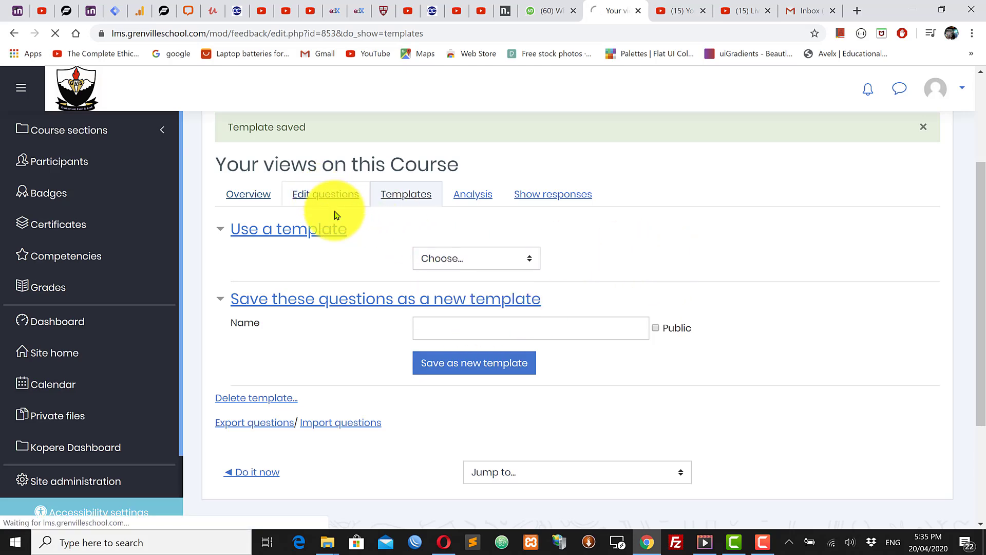
{"action": "scroll", "coordinate": [413, 456], "scroll_direction": "down", "scroll_amount": 1}
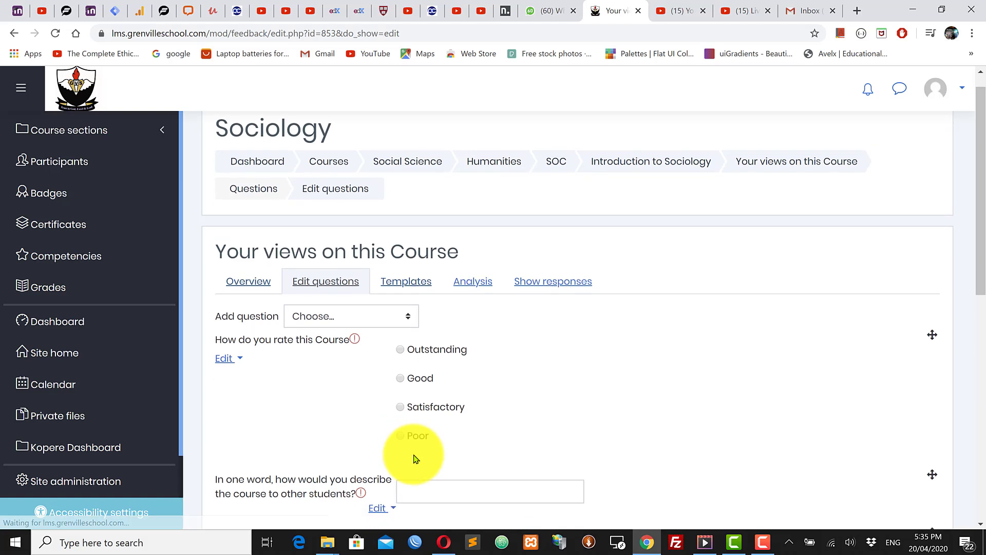
{"action": "left_click", "coordinate": [228, 317]}
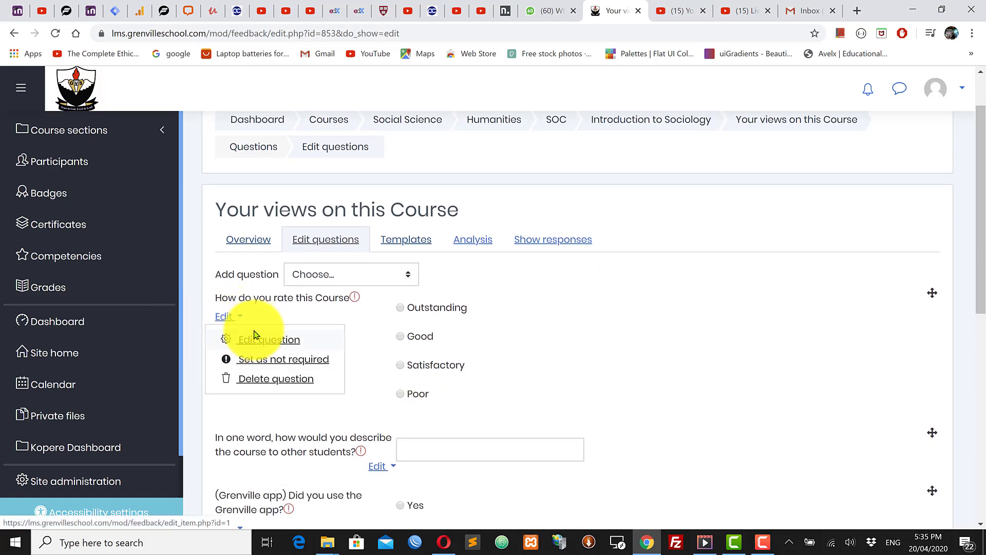
{"action": "key", "text": "Escape"}
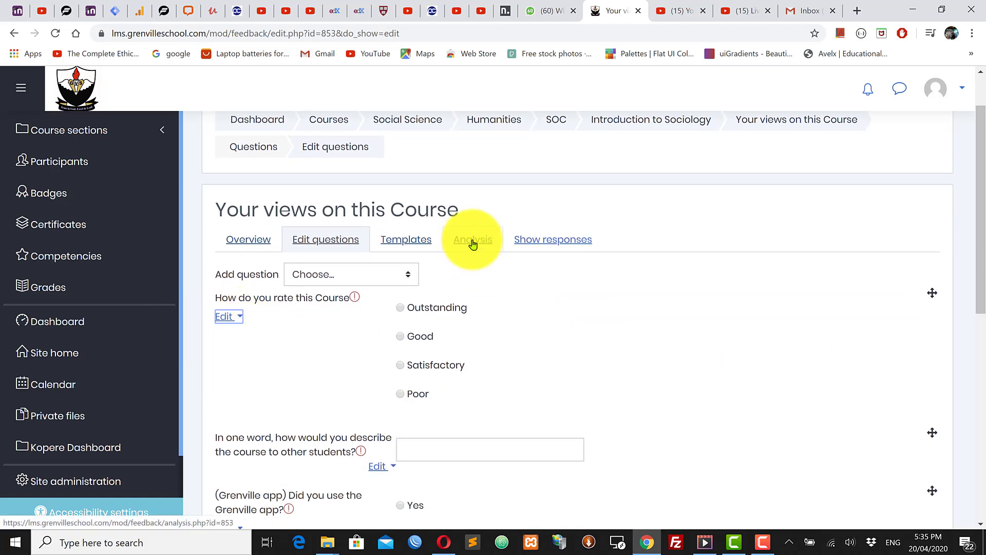
{"action": "left_click", "coordinate": [474, 244]}
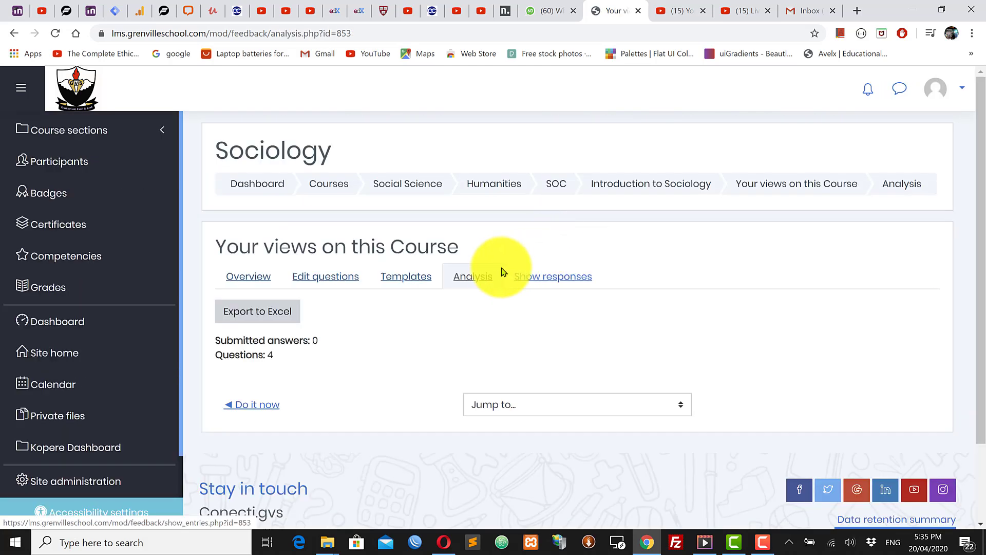
{"action": "left_click_drag", "start_coordinate": [287, 360], "coordinate": [337, 341]}
{"action": "left_click", "coordinate": [338, 346]}
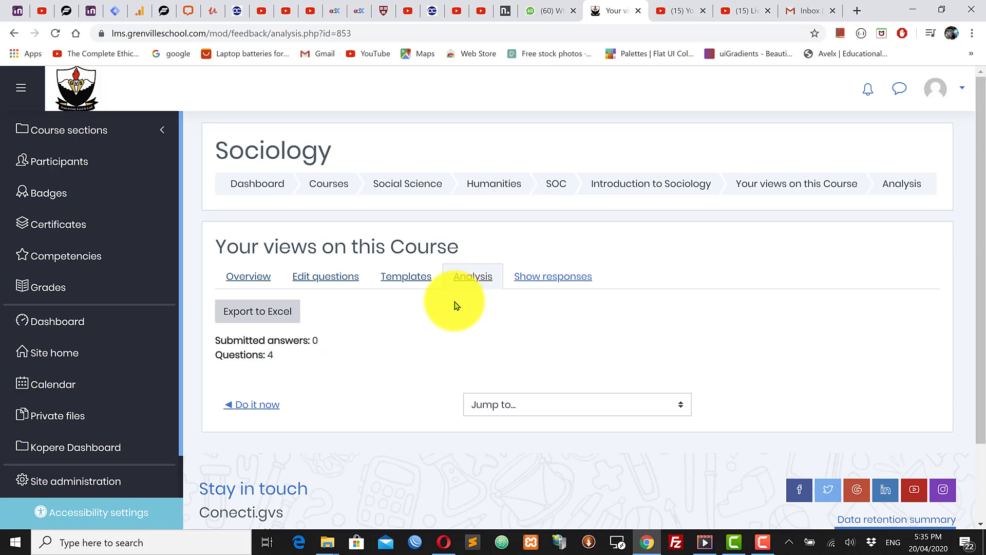
{"action": "left_click", "coordinate": [555, 275]}
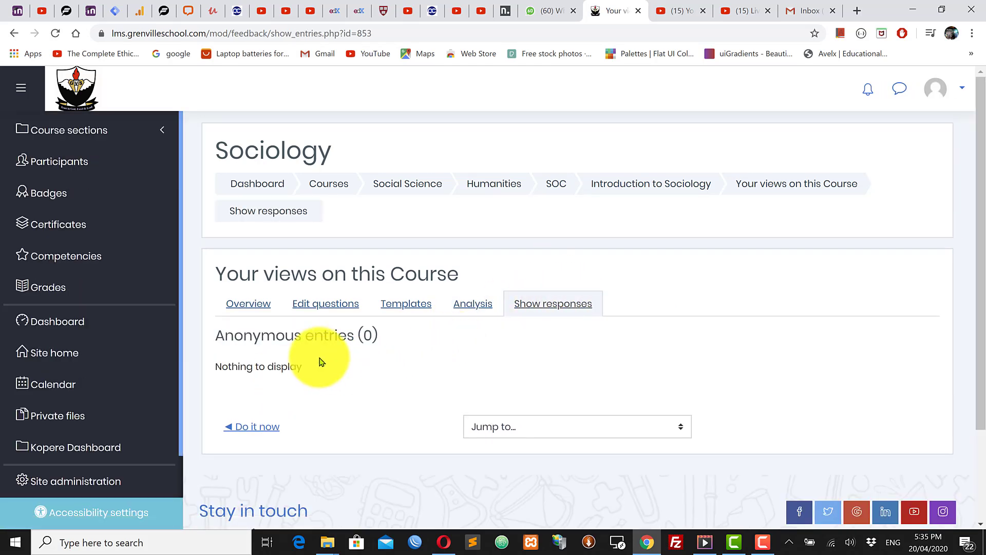
- Switch to the student's session in Opera and open the Introduction to Sociology section of the Sociology course
{"action": "left_click", "coordinate": [445, 543]}
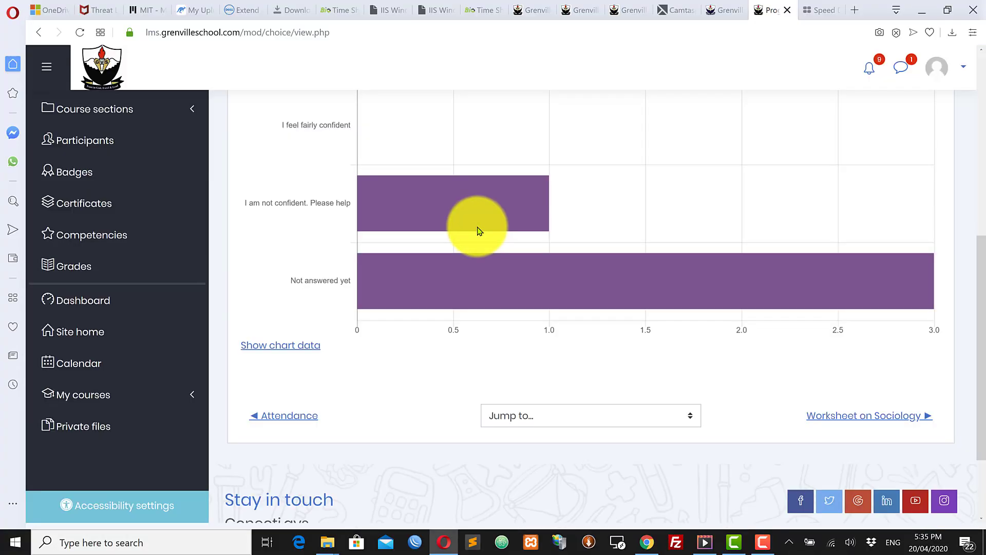
{"action": "scroll", "coordinate": [522, 224], "scroll_direction": "up", "scroll_amount": 4}
{"action": "scroll", "coordinate": [524, 226], "scroll_direction": "up", "scroll_amount": 3}
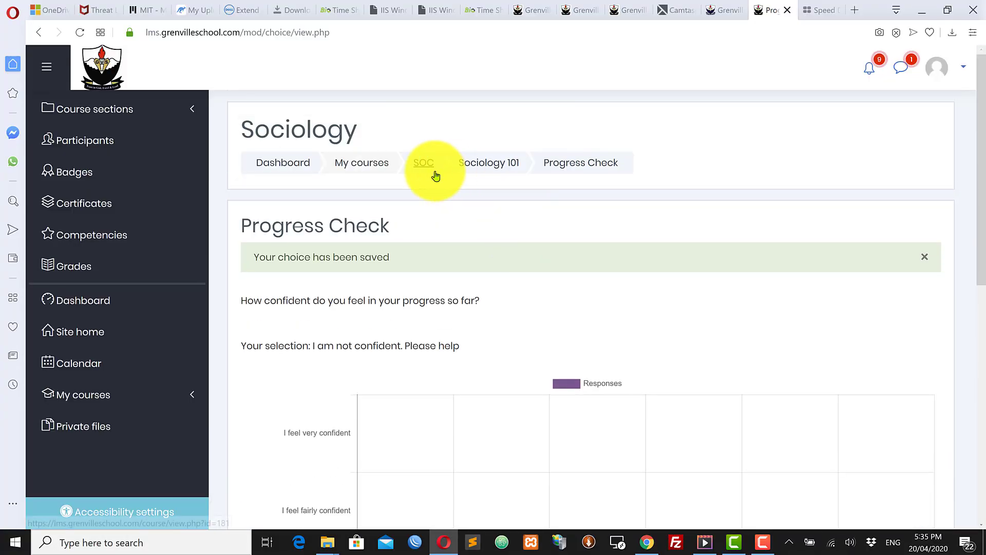
{"action": "left_click", "coordinate": [81, 33]}
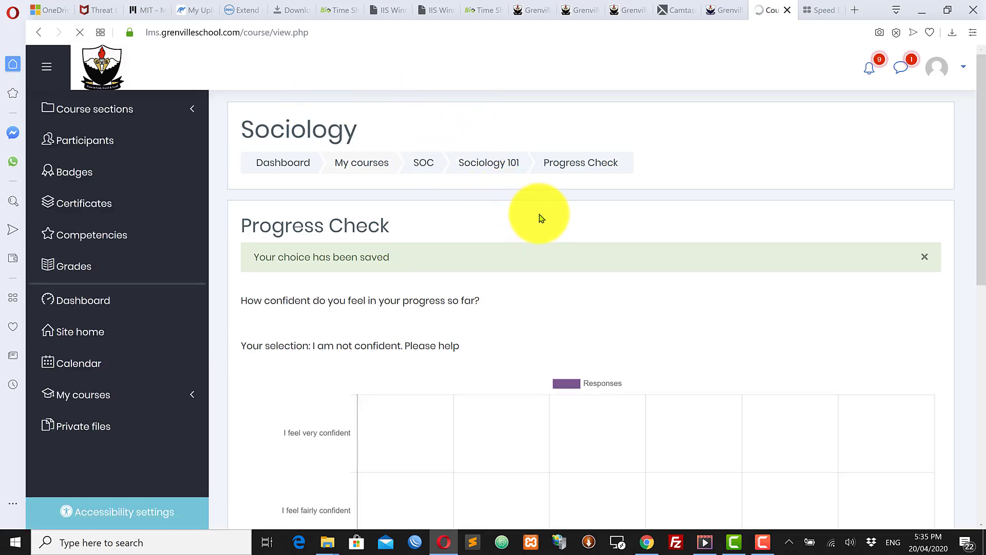
{"action": "scroll", "coordinate": [554, 222], "scroll_direction": "down", "scroll_amount": 6}
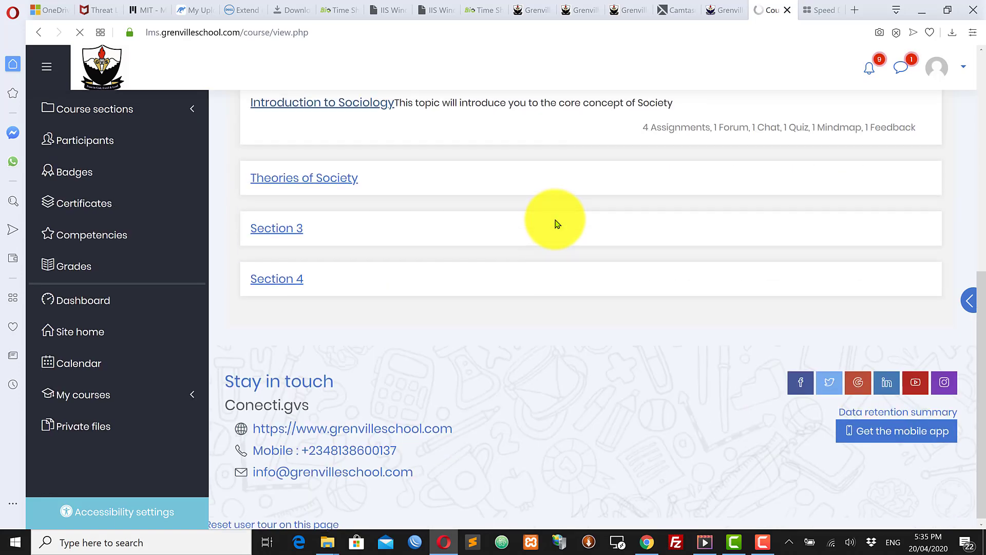
{"action": "scroll", "coordinate": [555, 220], "scroll_direction": "up", "scroll_amount": 2}
{"action": "left_click", "coordinate": [339, 299]}
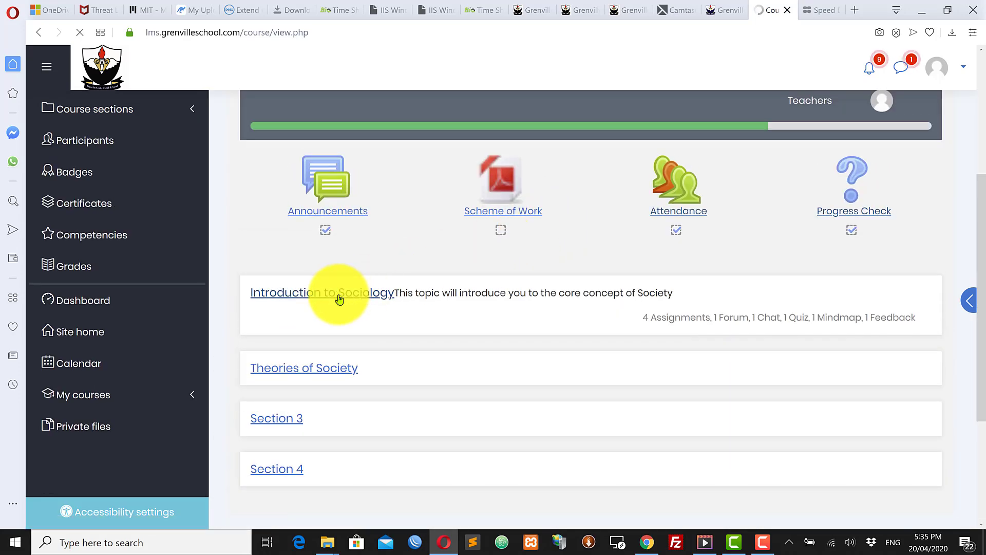
- Start answering the Your views on this Course feedback in this section, rating the course as Outstanding
{"action": "scroll", "coordinate": [504, 315], "scroll_direction": "down", "scroll_amount": 7}
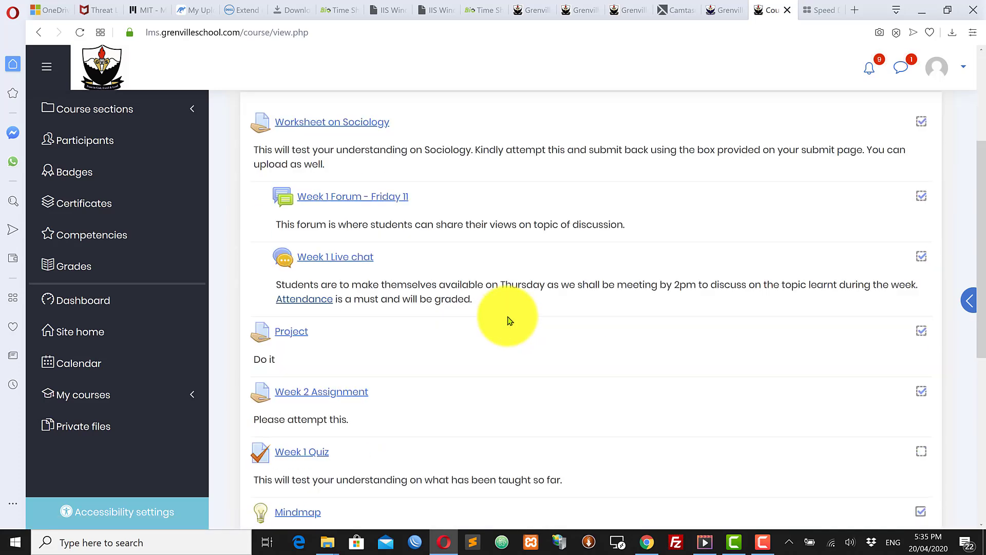
{"action": "scroll", "coordinate": [504, 319], "scroll_direction": "up", "scroll_amount": 6}
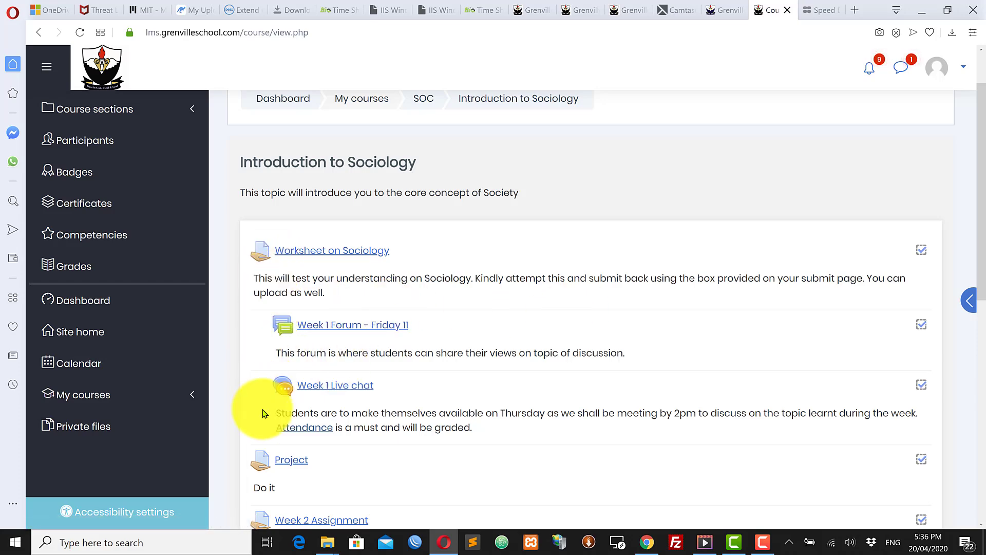
{"action": "scroll", "coordinate": [380, 388], "scroll_direction": "down", "scroll_amount": 3}
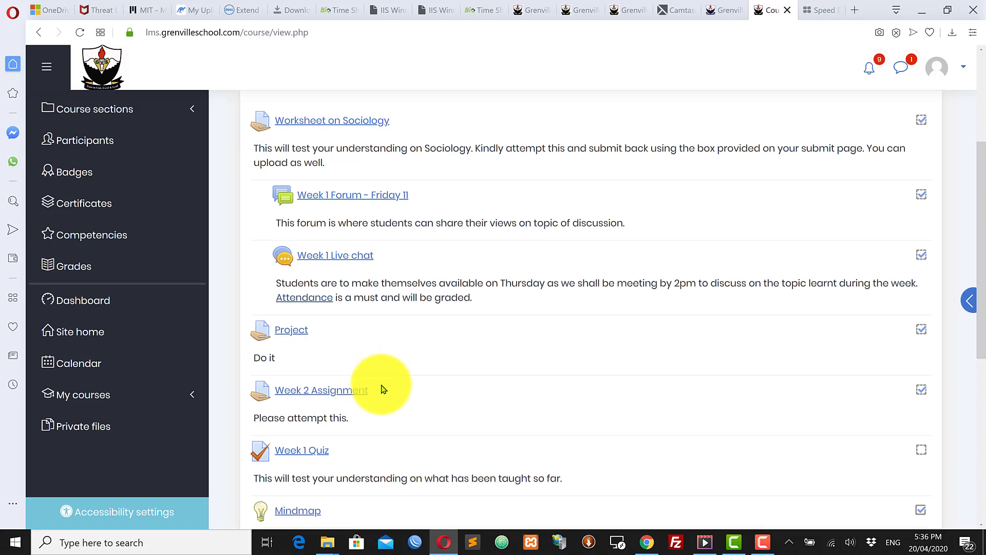
{"action": "scroll", "coordinate": [381, 389], "scroll_direction": "down", "scroll_amount": 7}
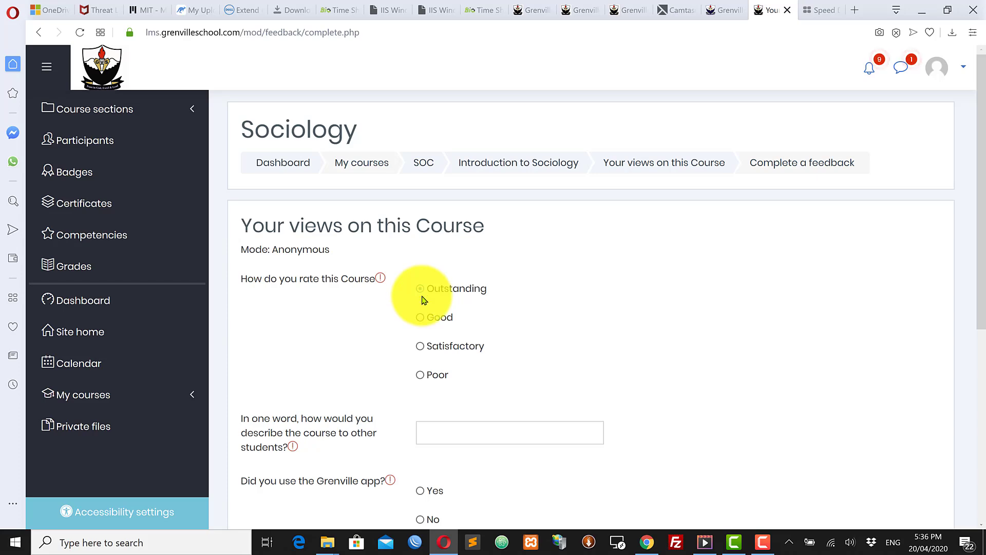
- Describe the course as "Please do take this course. I love it." and answer Yes to having used the Grenville app
{"action": "scroll", "coordinate": [423, 308], "scroll_direction": "down", "scroll_amount": 3}
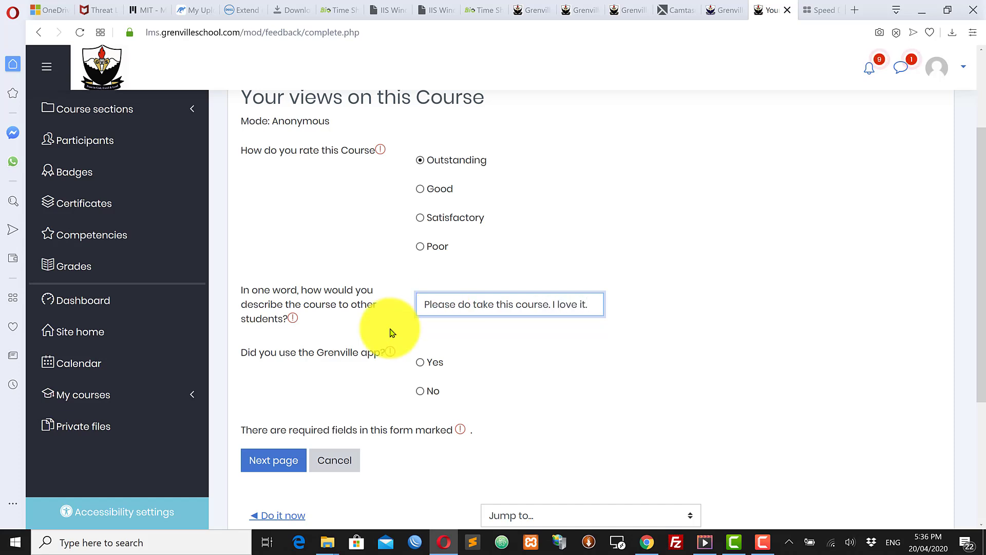
{"action": "scroll", "coordinate": [404, 382], "scroll_direction": "down", "scroll_amount": 2}
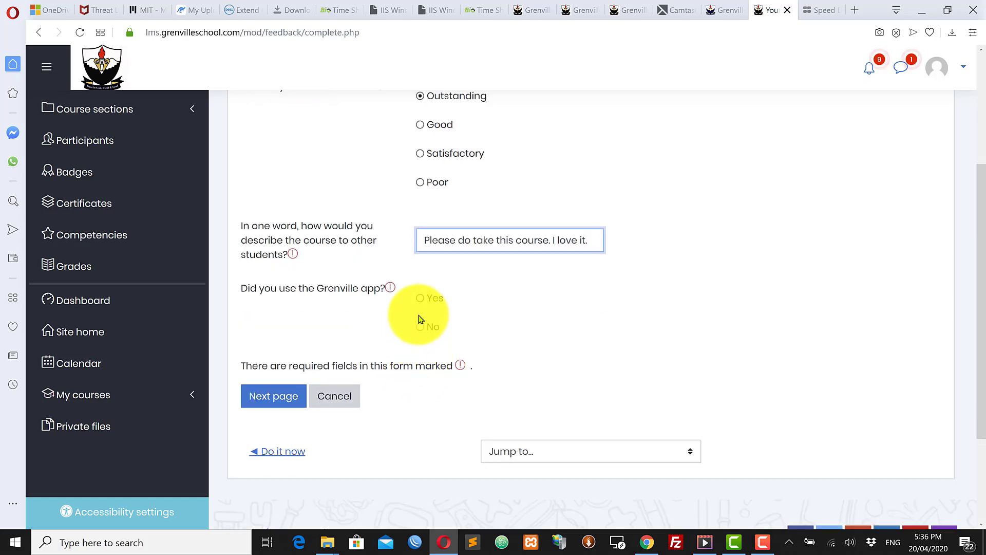
{"action": "left_click", "coordinate": [420, 298]}
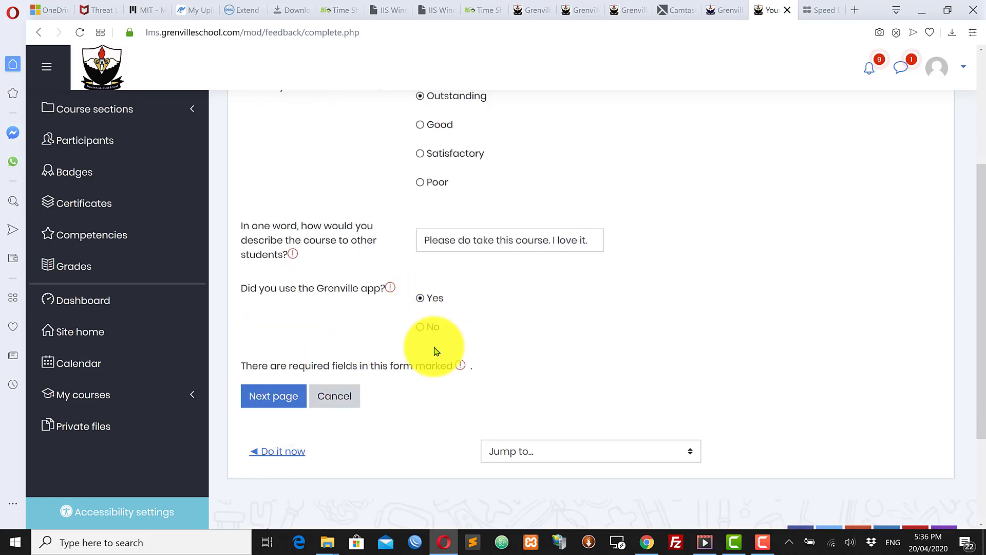
- Continue to the second page of the feedback, rate the Grenville app as Outstanding, and submit the answers
{"action": "left_click", "coordinate": [273, 404]}
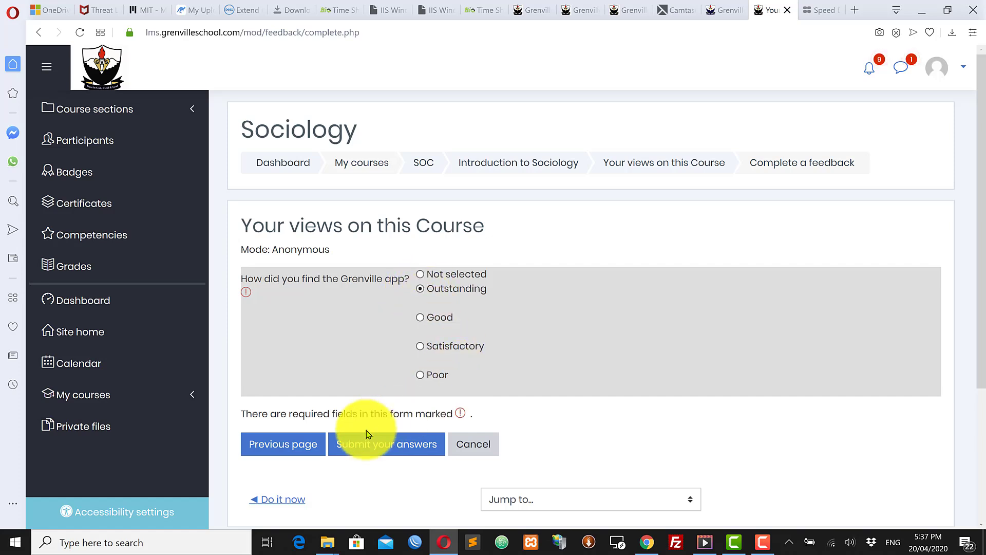
{"action": "left_click", "coordinate": [396, 447]}
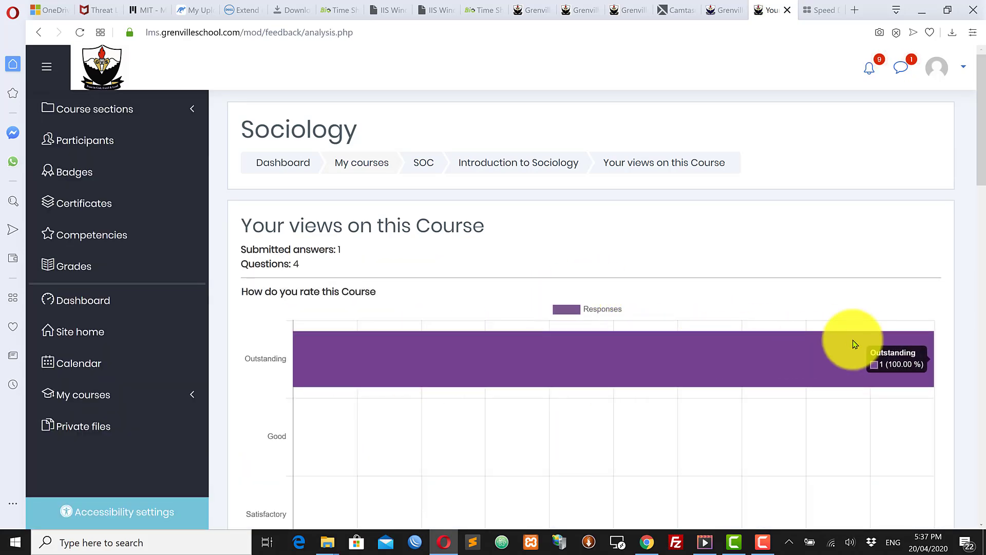
- Review the analysis of the submitted feedback, examining the response chart or text answer for each question
{"action": "scroll", "coordinate": [663, 372], "scroll_direction": "down", "scroll_amount": 1}
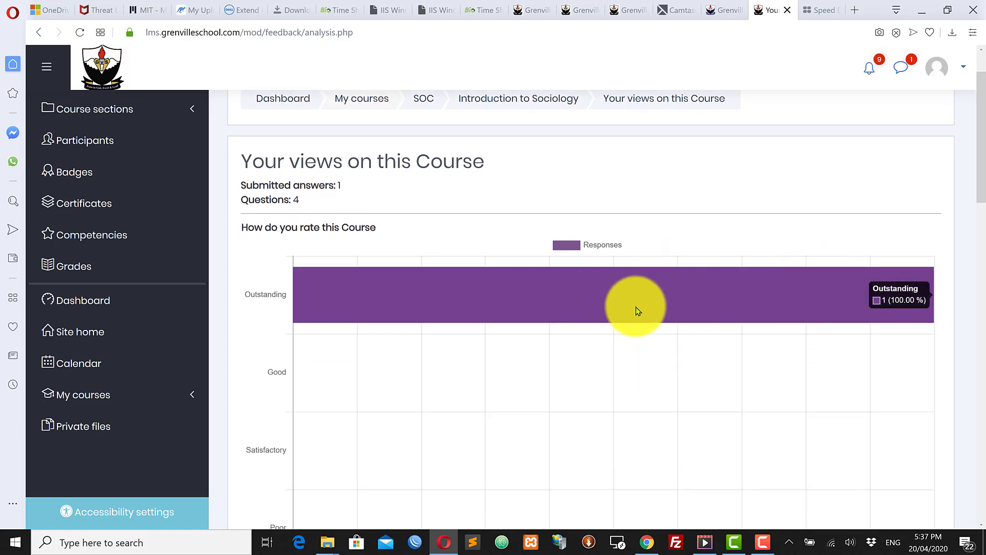
{"action": "scroll", "coordinate": [524, 337], "scroll_direction": "down", "scroll_amount": 4}
{"action": "scroll", "coordinate": [524, 337], "scroll_direction": "up", "scroll_amount": 3}
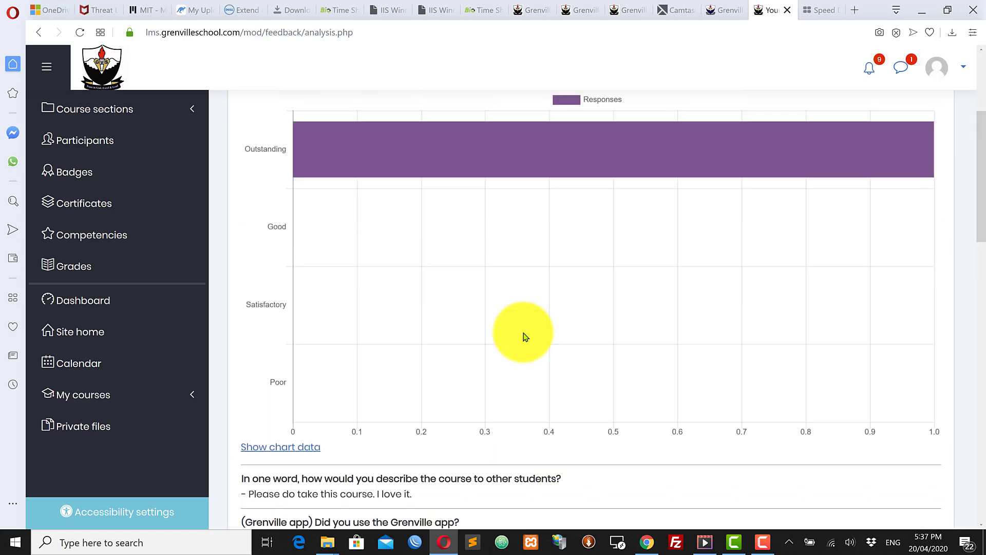
{"action": "scroll", "coordinate": [523, 337], "scroll_direction": "down", "scroll_amount": 5}
{"action": "scroll", "coordinate": [514, 372], "scroll_direction": "down", "scroll_amount": 3}
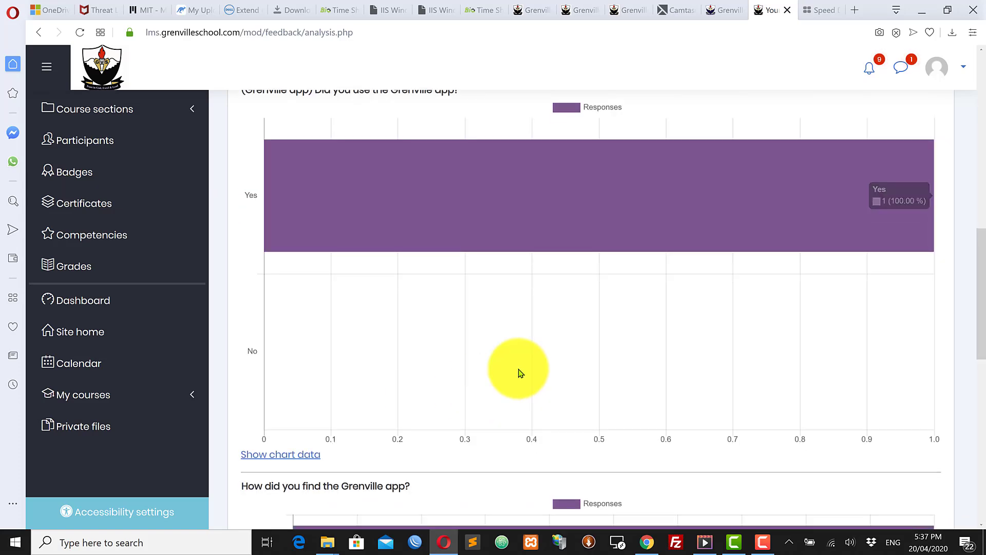
{"action": "scroll", "coordinate": [468, 266], "scroll_direction": "up", "scroll_amount": 1}
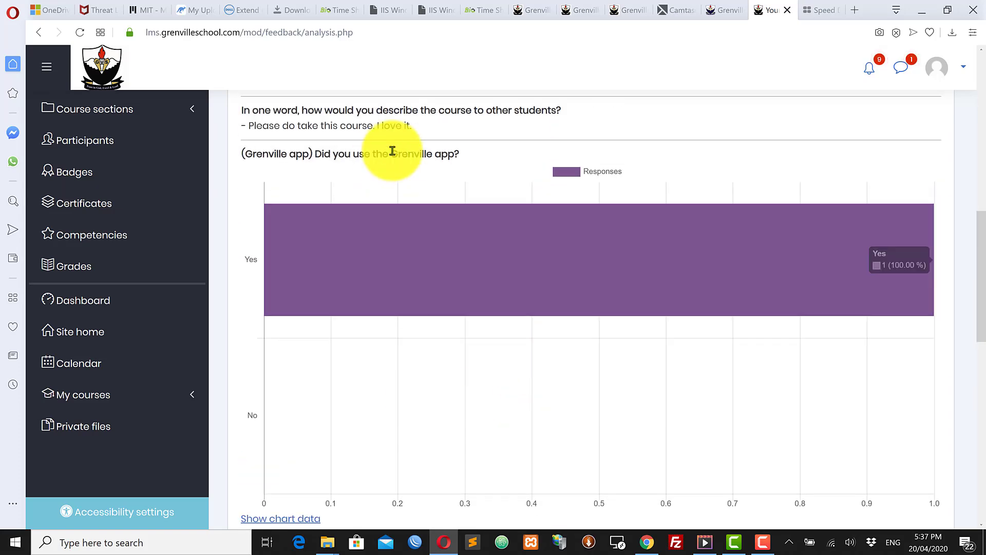
{"action": "scroll", "coordinate": [461, 293], "scroll_direction": "down", "scroll_amount": 10}
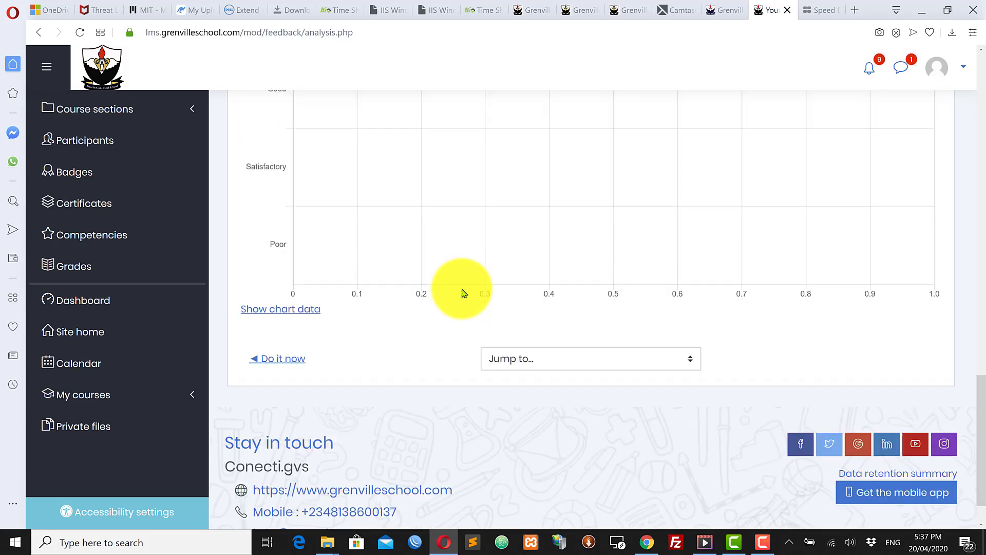
- Switch to the teacher's session in Chrome and refresh the feedback's responses page to examine the student's submitted answers
{"action": "left_click", "coordinate": [647, 542]}
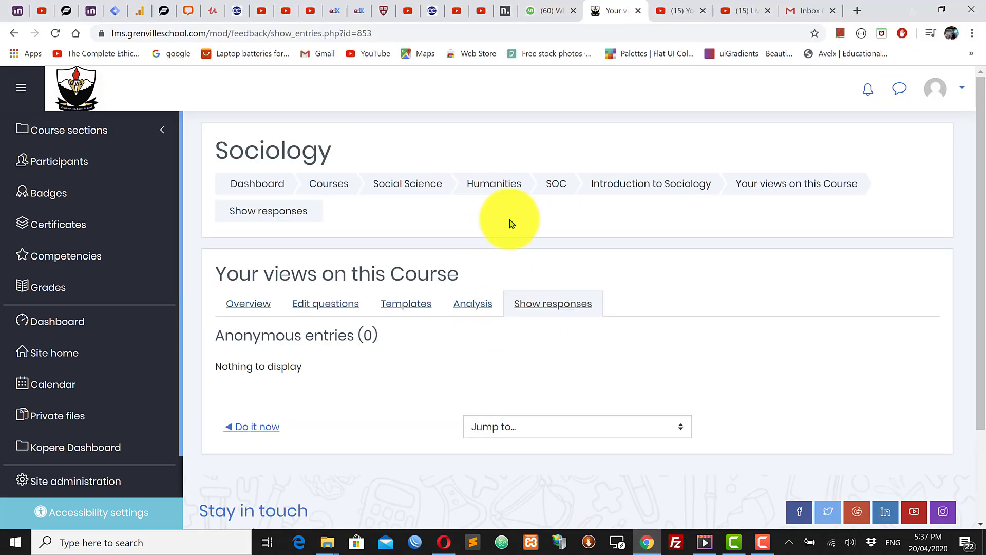
{"action": "left_click", "coordinate": [56, 34]}
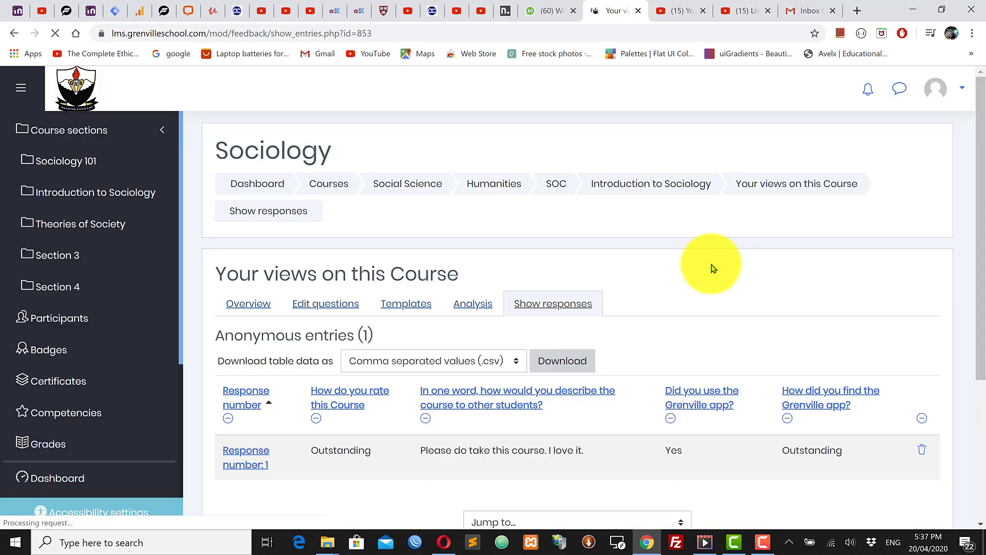
{"action": "scroll", "coordinate": [528, 390], "scroll_direction": "down", "scroll_amount": 3}
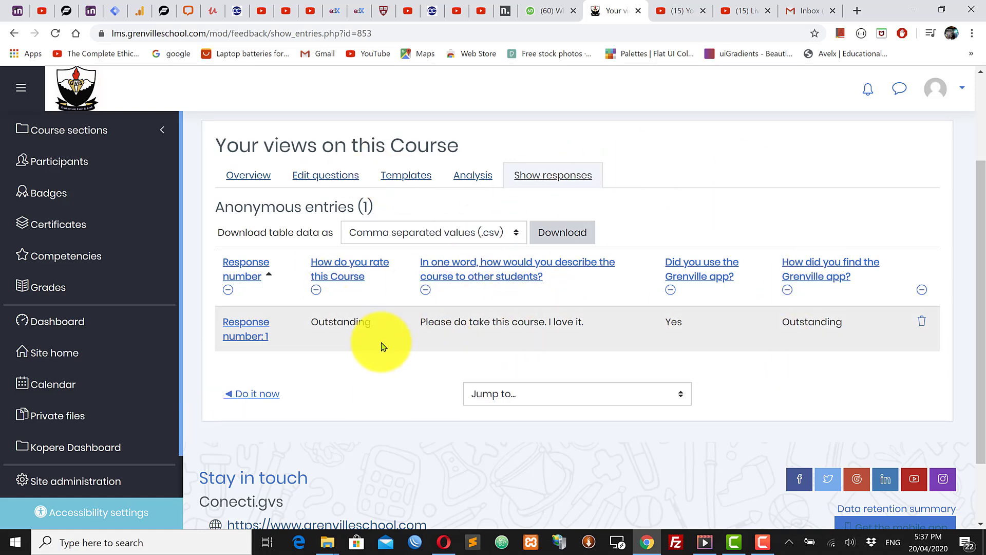
- Open the feedback's analysis as the teacher and examine the response charts and text answer for each question
{"action": "left_click", "coordinate": [475, 179]}
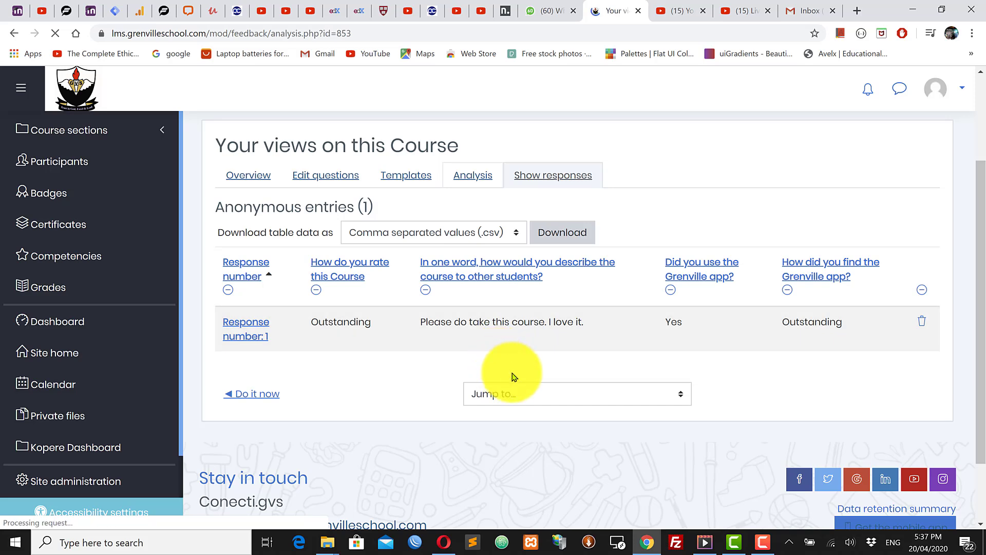
{"action": "scroll", "coordinate": [620, 332], "scroll_direction": "down", "scroll_amount": 5}
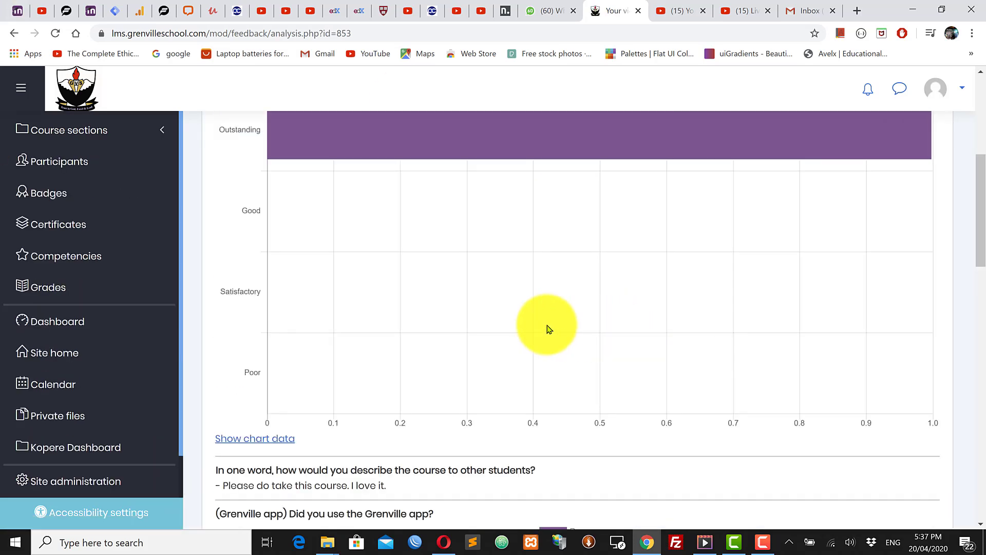
{"action": "scroll", "coordinate": [547, 330], "scroll_direction": "down", "scroll_amount": 6}
{"action": "scroll", "coordinate": [549, 329], "scroll_direction": "down", "scroll_amount": 14}
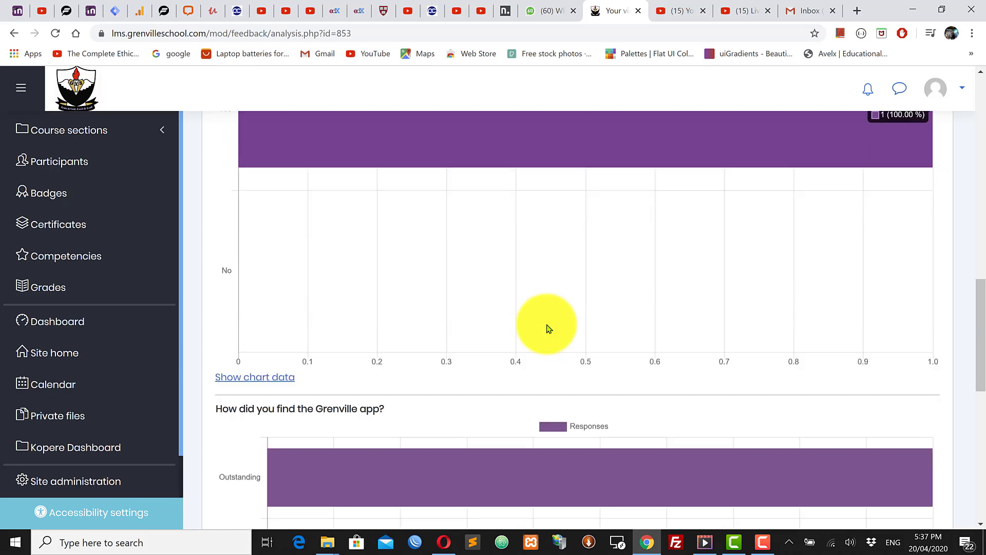
{"action": "scroll", "coordinate": [548, 328], "scroll_direction": "up", "scroll_amount": 5}
{"action": "scroll", "coordinate": [549, 327], "scroll_direction": "up", "scroll_amount": 20}
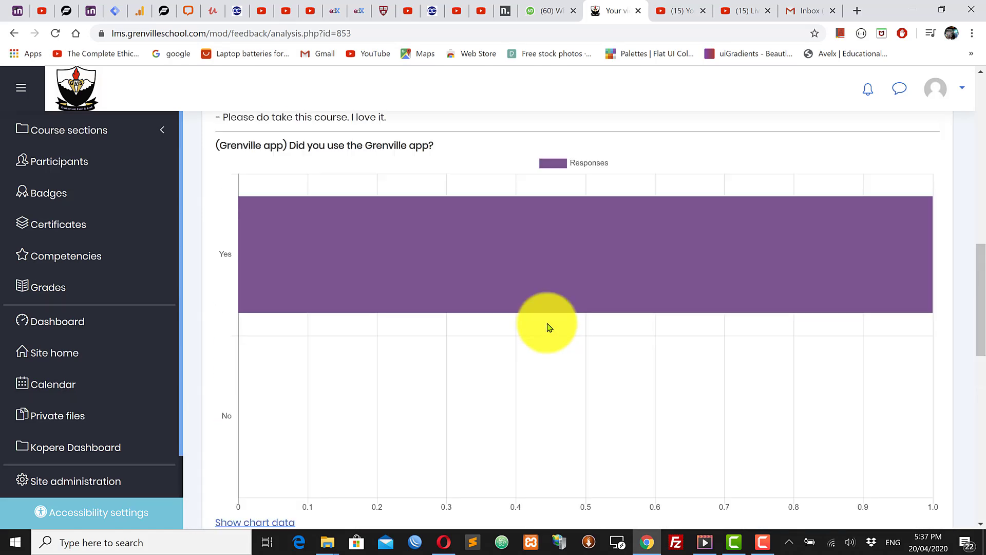